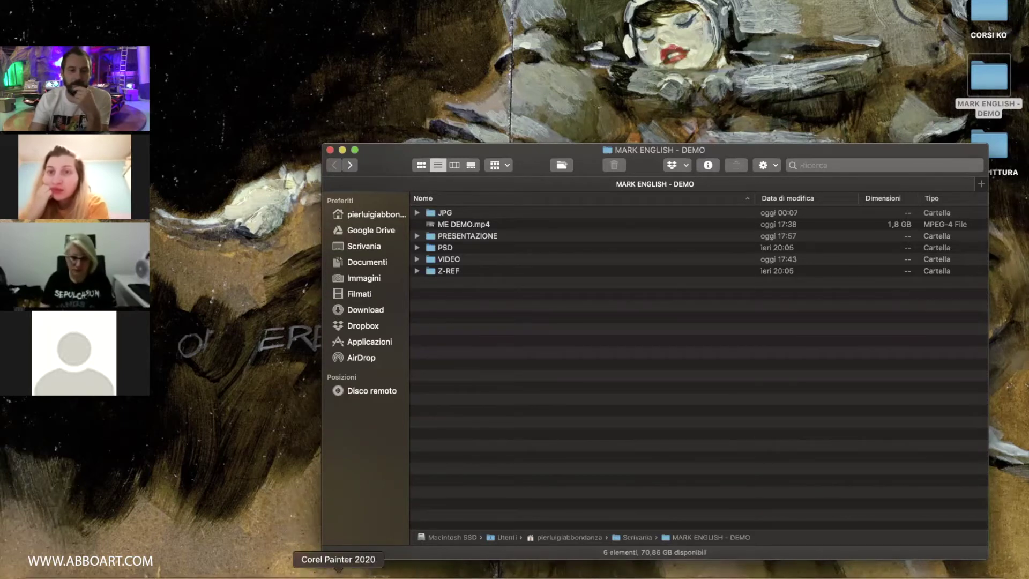
# - Switch to Corel Painter and activate the blank untitled canvas beside the reference photo
pyautogui.click(348, 576)
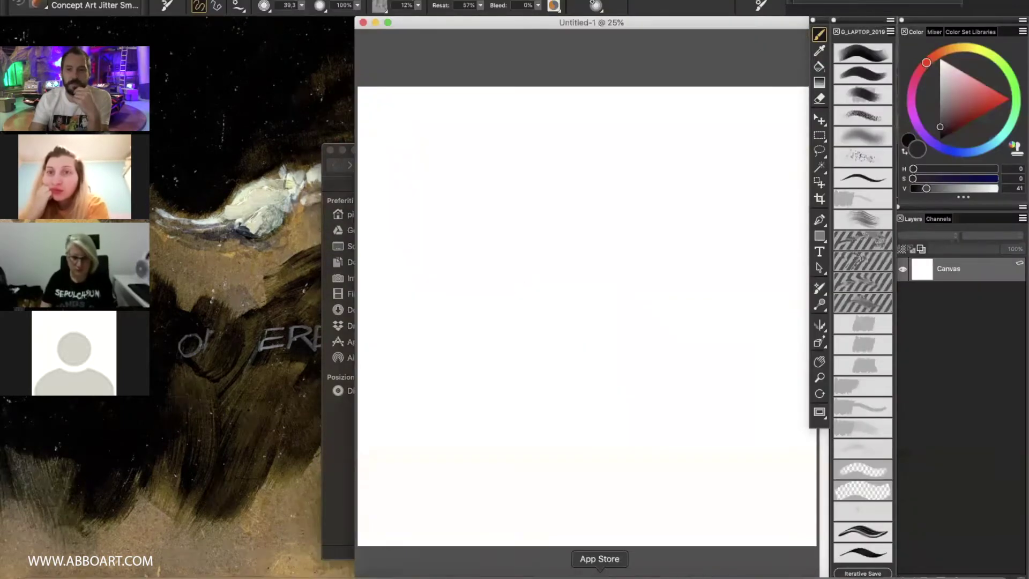
pyautogui.moveTo(828, 512); pyautogui.dragTo(358, 236)
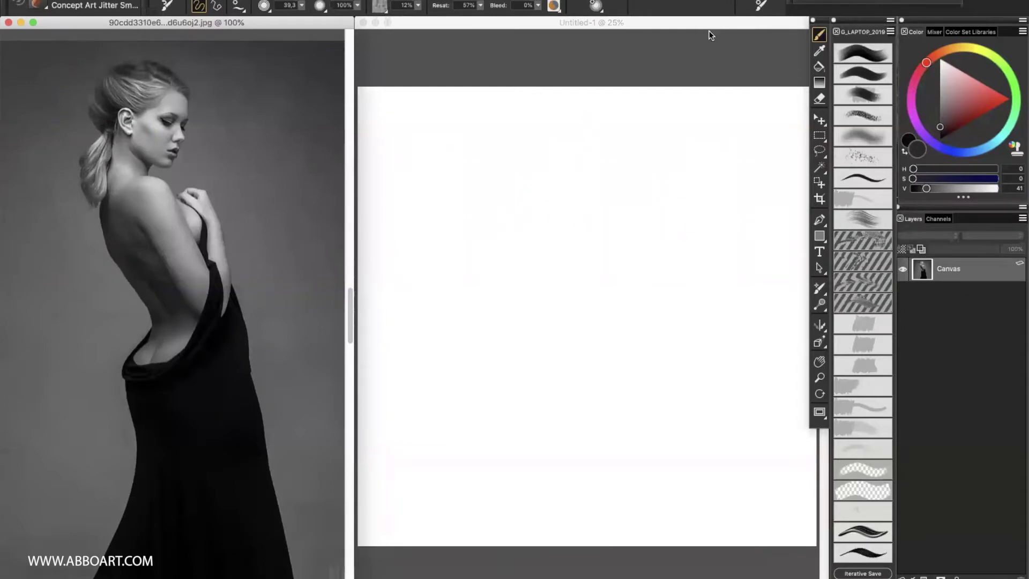
pyautogui.click(598, 315)
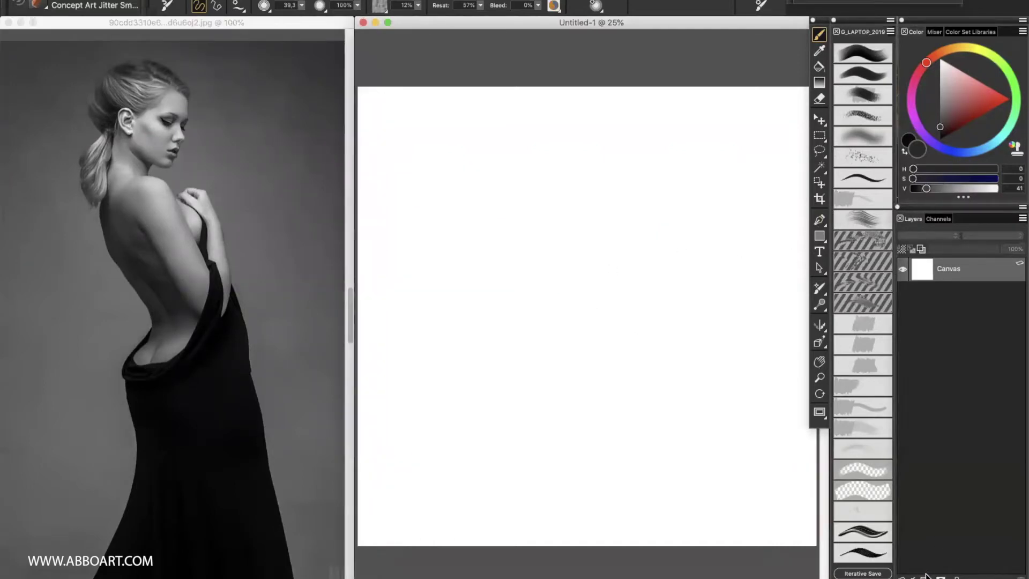
# - Sketch the woman's head, shoulder and arm outlines on a new layer with the Scratchboard Tool, and delete that layer
pyautogui.click(923, 562)
pyautogui.click(860, 179)
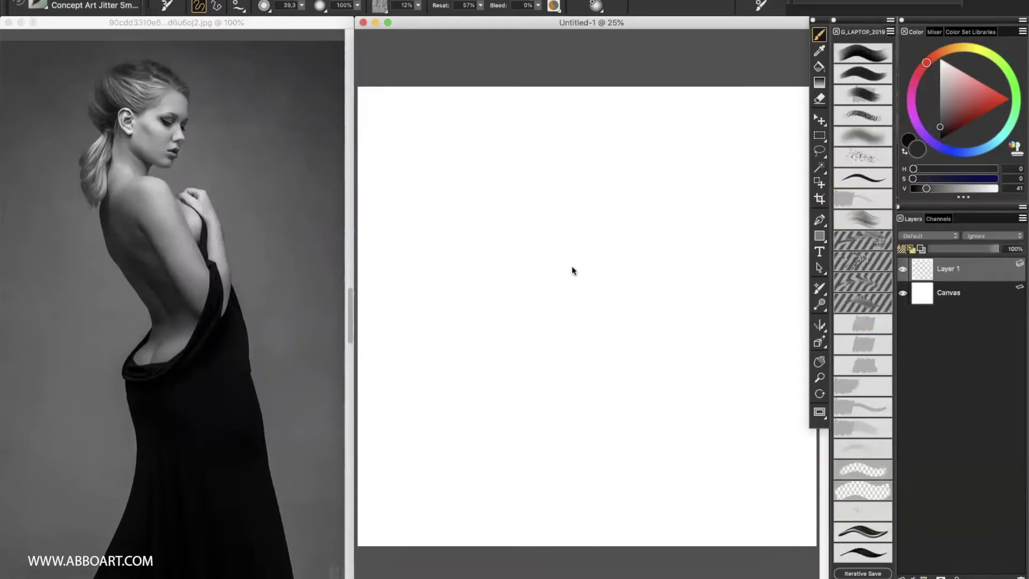
pyautogui.scroll(1, 561, 201)
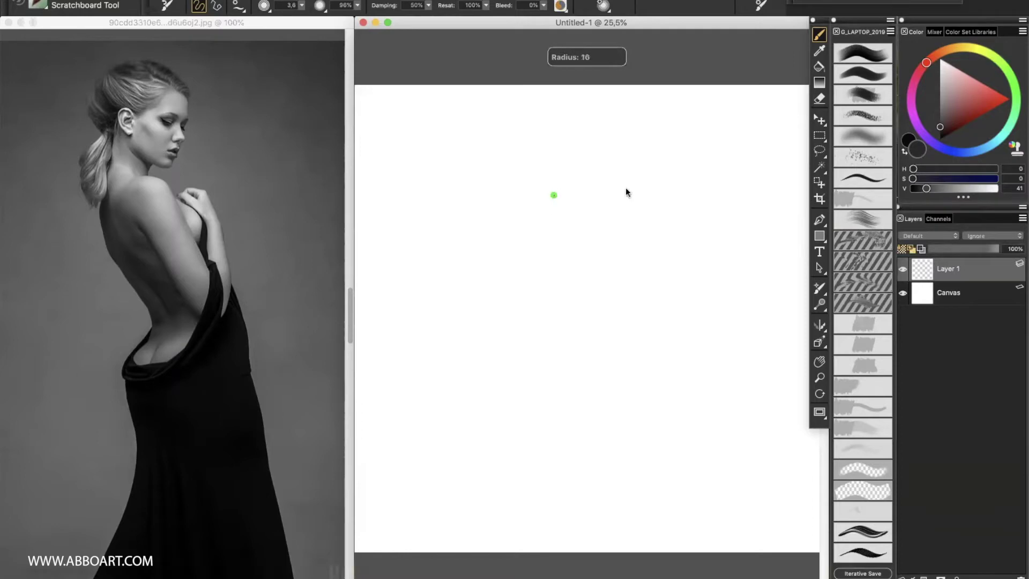
pyautogui.moveTo(625, 191); pyautogui.dragTo(625, 190)
pyautogui.moveTo(943, 108); pyautogui.dragTo(940, 128)
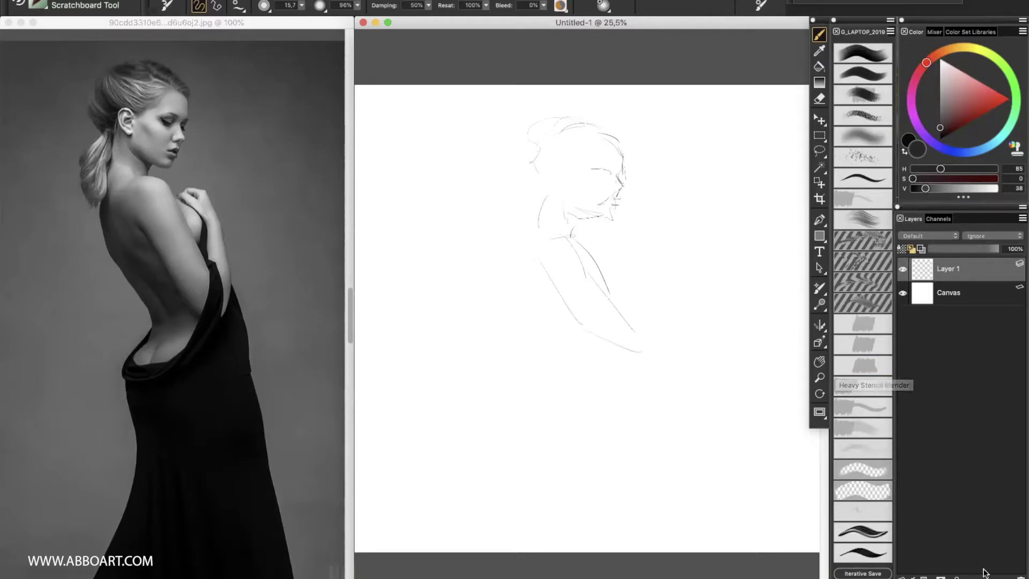
pyautogui.press('Delete')
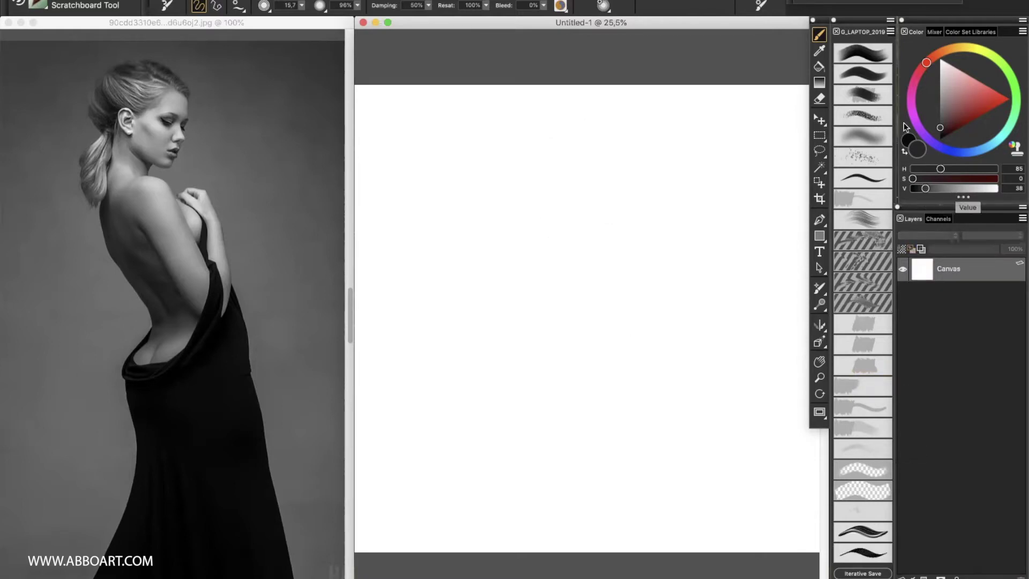
# - Block in the woman's silhouette from head to skirt in flat mid gray, value 94, with the Concept Art Jitter brush
pyautogui.click(940, 109)
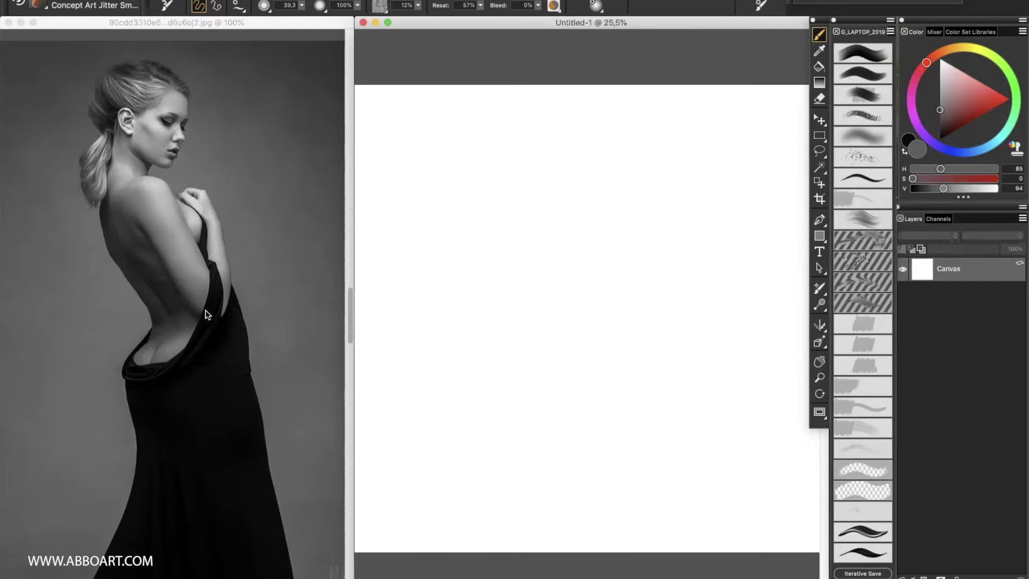
pyautogui.moveTo(571, 193); pyautogui.dragTo(571, 190)
pyautogui.moveTo(568, 156)
pyautogui.mouseDown()
pyautogui.moveTo(579, 166)
pyautogui.moveTo(575, 134)
pyautogui.moveTo(590, 193)
pyautogui.moveTo(558, 145)
pyautogui.moveTo(555, 215)
pyautogui.moveTo(538, 211)
pyautogui.moveTo(574, 236)
pyautogui.moveTo(590, 278)
pyautogui.moveTo(558, 242)
pyautogui.moveTo(531, 258)
pyautogui.moveTo(582, 292)
pyautogui.moveTo(612, 263)
pyautogui.moveTo(603, 293)
pyautogui.moveTo(595, 257)
pyautogui.moveTo(558, 292)
pyautogui.moveTo(561, 311)
pyautogui.moveTo(540, 273)
pyautogui.moveTo(579, 349)
pyautogui.moveTo(603, 311)
pyautogui.moveTo(595, 370)
pyautogui.moveTo(547, 411)
pyautogui.moveTo(595, 375)
pyautogui.moveTo(616, 386)
pyautogui.moveTo(598, 308)
pyautogui.moveTo(640, 405)
pyautogui.moveTo(615, 384)
pyautogui.mouseUp()
pyautogui.moveTo(602, 305)
pyautogui.mouseDown()
pyautogui.moveTo(657, 405)
pyautogui.moveTo(641, 461)
pyautogui.moveTo(647, 416)
pyautogui.moveTo(670, 496)
pyautogui.moveTo(664, 530)
pyautogui.mouseUp()
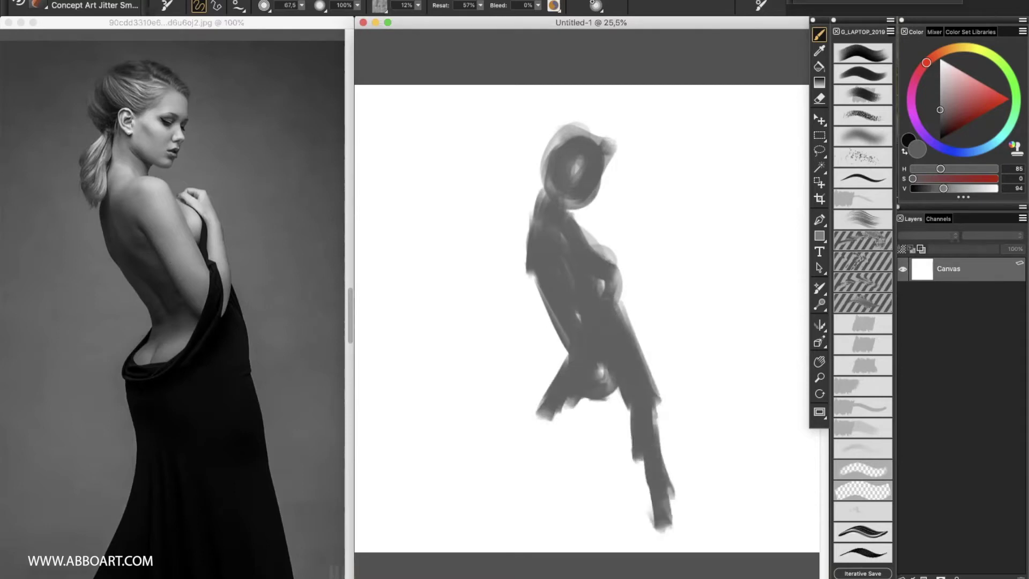
pyautogui.moveTo(546, 419)
pyautogui.mouseDown()
pyautogui.moveTo(565, 472)
pyautogui.moveTo(624, 541)
pyautogui.moveTo(660, 482)
pyautogui.mouseUp()
pyautogui.moveTo(662, 536)
pyautogui.mouseDown()
pyautogui.moveTo(571, 498)
pyautogui.moveTo(544, 472)
pyautogui.moveTo(579, 541)
pyautogui.moveTo(622, 544)
pyautogui.mouseUp()
pyautogui.moveTo(531, 250); pyautogui.dragTo(528, 220)
pyautogui.moveTo(528, 220); pyautogui.dragTo(535, 188)
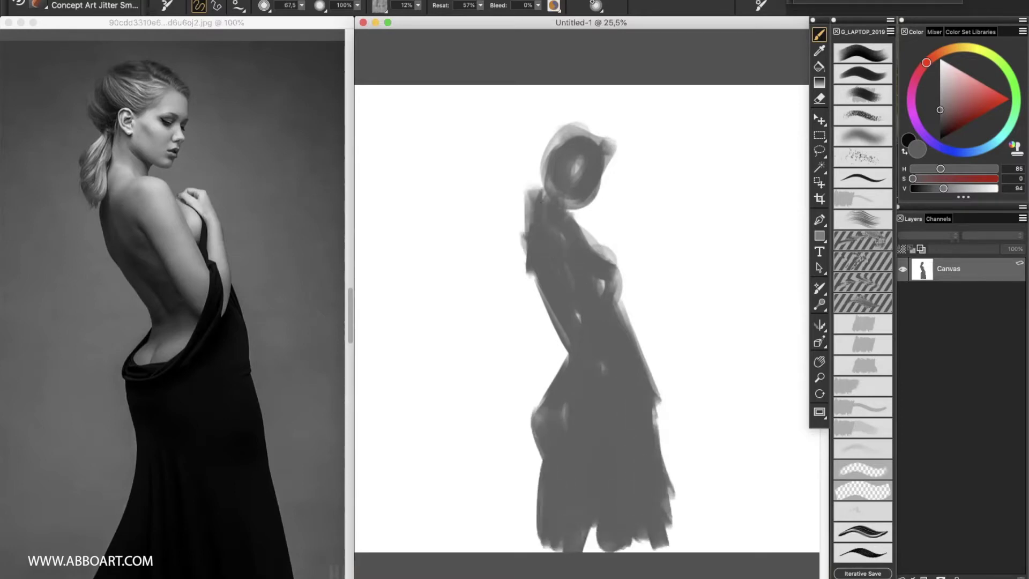
# - Extend the gray silhouette with the gathered hair, ponytail, shoulders and the outer edge of the front arm
pyautogui.moveTo(555, 129)
pyautogui.mouseDown()
pyautogui.moveTo(536, 140)
pyautogui.moveTo(569, 134)
pyautogui.moveTo(528, 161)
pyautogui.moveTo(532, 131)
pyautogui.mouseUp()
pyautogui.moveTo(590, 233)
pyautogui.mouseDown()
pyautogui.moveTo(627, 332)
pyautogui.moveTo(624, 263)
pyautogui.moveTo(603, 240)
pyautogui.mouseUp()
pyautogui.moveTo(530, 236)
pyautogui.mouseDown()
pyautogui.moveTo(536, 306)
pyautogui.moveTo(557, 330)
pyautogui.mouseUp()
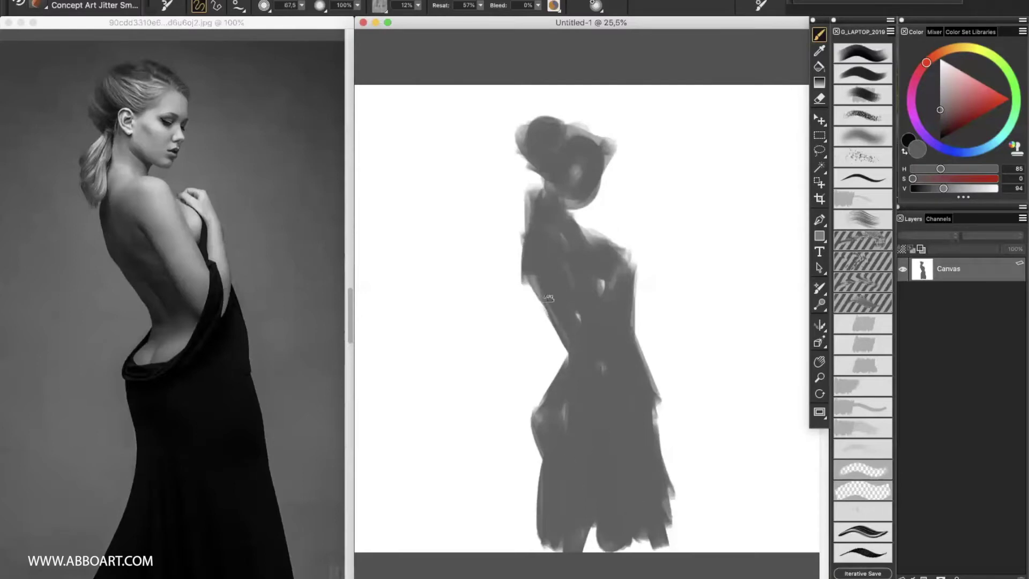
pyautogui.moveTo(606, 140)
pyautogui.mouseDown()
pyautogui.moveTo(542, 108)
pyautogui.moveTo(550, 118)
pyautogui.moveTo(517, 131)
pyautogui.moveTo(539, 217)
pyautogui.moveTo(533, 239)
pyautogui.mouseUp()
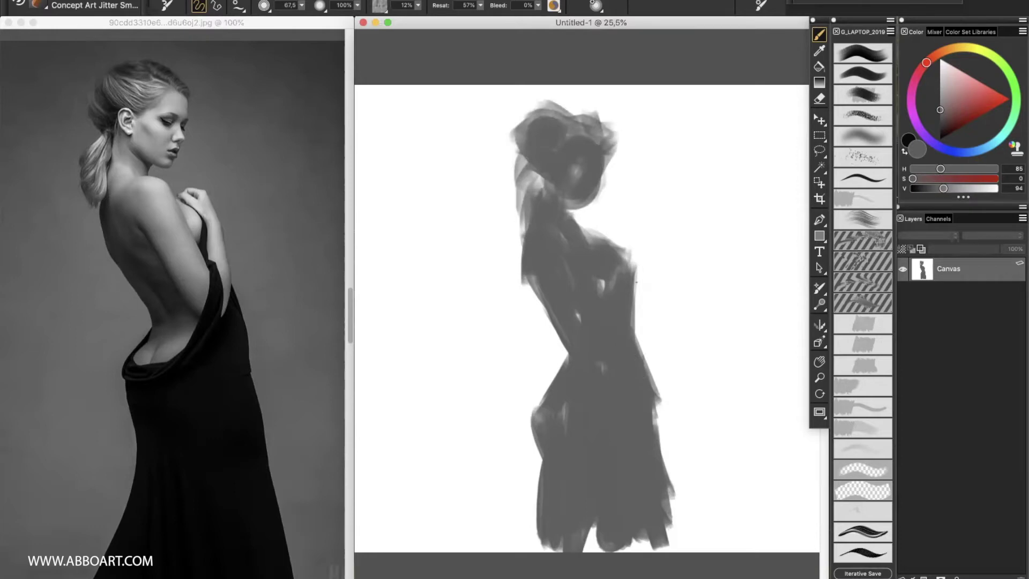
pyautogui.moveTo(636, 276); pyautogui.dragTo(644, 360)
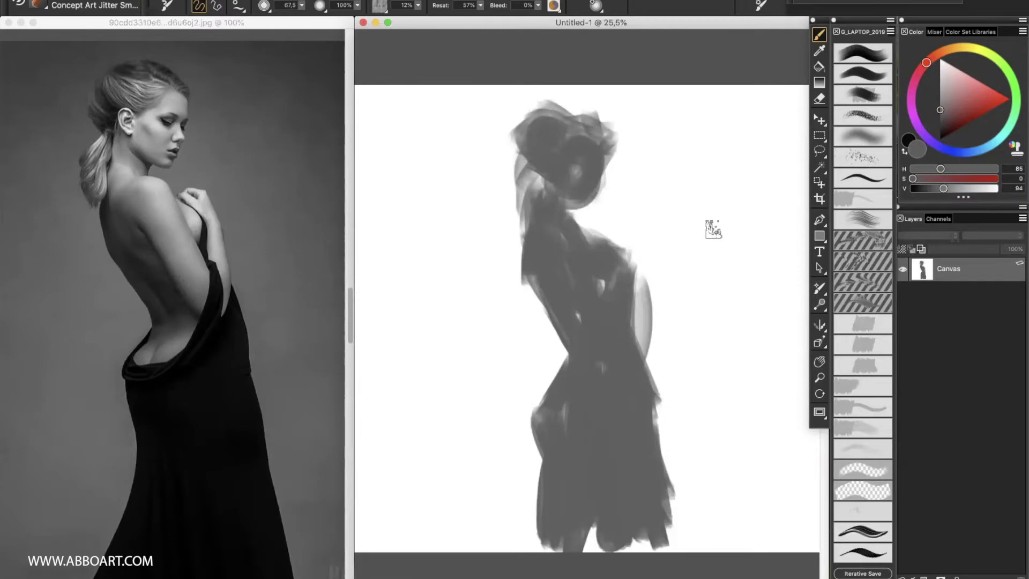
# - Cover the woman's whole figure on the reference photo with a solid red silhouette, using a smaller brush
pyautogui.press('[')
pyautogui.press(']')
pyautogui.press(']')
pyautogui.click(146, 130)
pyautogui.click(993, 109)
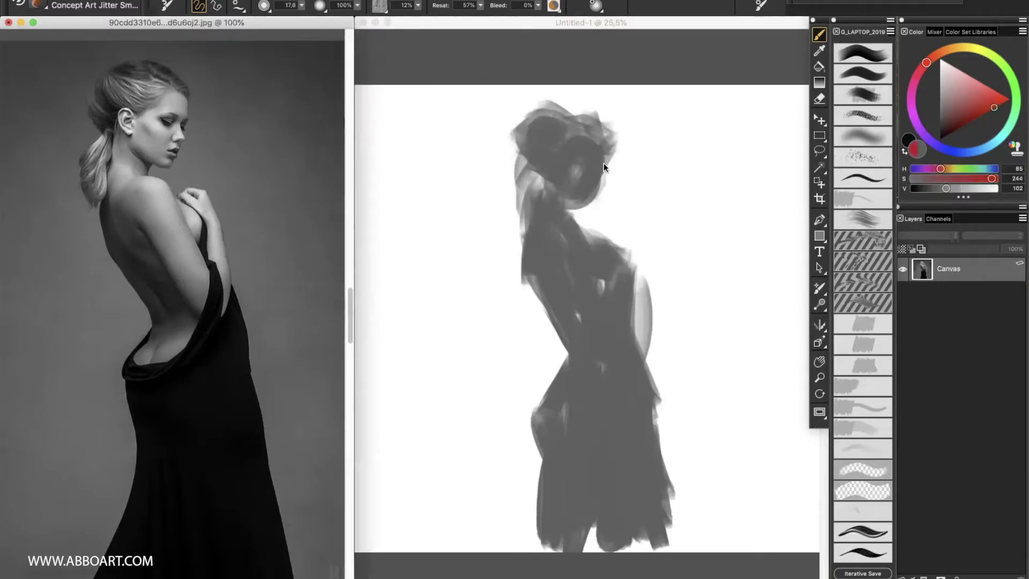
pyautogui.press(']')
pyautogui.moveTo(148, 91)
pyautogui.mouseDown()
pyautogui.moveTo(178, 107)
pyautogui.moveTo(175, 133)
pyautogui.moveTo(152, 144)
pyautogui.moveTo(165, 100)
pyautogui.moveTo(164, 152)
pyautogui.moveTo(149, 155)
pyautogui.moveTo(162, 163)
pyautogui.moveTo(142, 164)
pyautogui.moveTo(119, 192)
pyautogui.moveTo(116, 135)
pyautogui.moveTo(164, 85)
pyautogui.moveTo(148, 72)
pyautogui.moveTo(97, 87)
pyautogui.moveTo(96, 111)
pyautogui.moveTo(130, 122)
pyautogui.moveTo(148, 101)
pyautogui.moveTo(102, 183)
pyautogui.moveTo(109, 229)
pyautogui.moveTo(173, 312)
pyautogui.moveTo(166, 244)
pyautogui.moveTo(186, 277)
pyautogui.moveTo(146, 193)
pyautogui.moveTo(150, 182)
pyautogui.moveTo(162, 197)
pyautogui.moveTo(153, 186)
pyautogui.moveTo(167, 186)
pyautogui.moveTo(200, 227)
pyautogui.moveTo(189, 195)
pyautogui.moveTo(201, 195)
pyautogui.moveTo(226, 290)
pyautogui.moveTo(223, 331)
pyautogui.moveTo(158, 322)
pyautogui.moveTo(148, 349)
pyautogui.moveTo(161, 455)
pyautogui.moveTo(220, 386)
pyautogui.moveTo(236, 322)
pyautogui.moveTo(271, 571)
pyautogui.moveTo(256, 445)
pyautogui.moveTo(182, 563)
pyautogui.moveTo(142, 461)
pyautogui.moveTo(121, 568)
pyautogui.mouseUp()
pyautogui.moveTo(141, 516)
pyautogui.mouseDown()
pyautogui.moveTo(198, 566)
pyautogui.moveTo(190, 472)
pyautogui.moveTo(217, 552)
pyautogui.moveTo(243, 456)
pyautogui.moveTo(230, 413)
pyautogui.mouseUp()
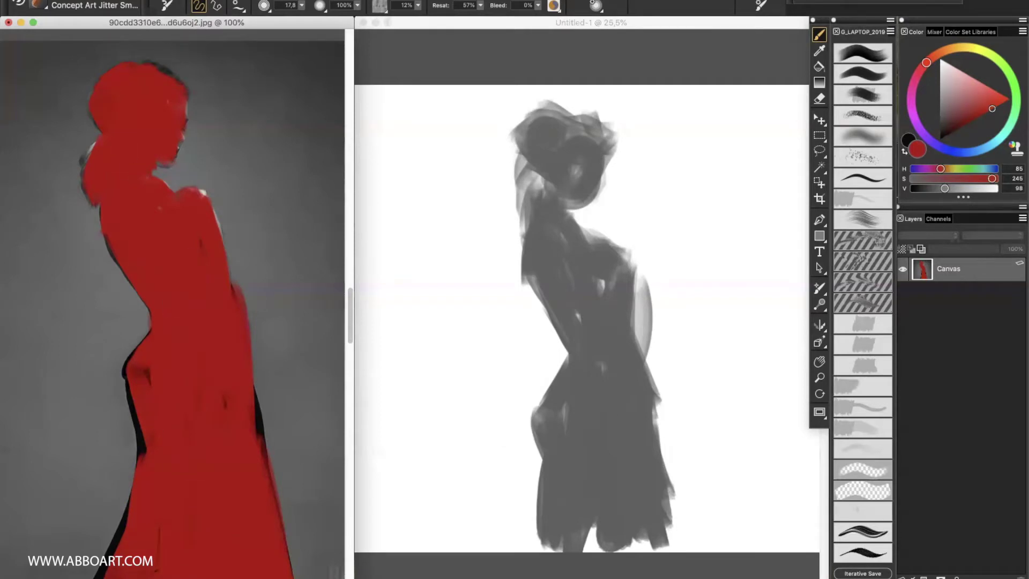
# - Undo all the red strokes painted over the figure on the reference photo
pyautogui.press('super+z')
pyautogui.press('super+z')
pyautogui.press('super+z')
pyautogui.press('super+z')
pyautogui.press('super+z')
pyautogui.press('super+z')
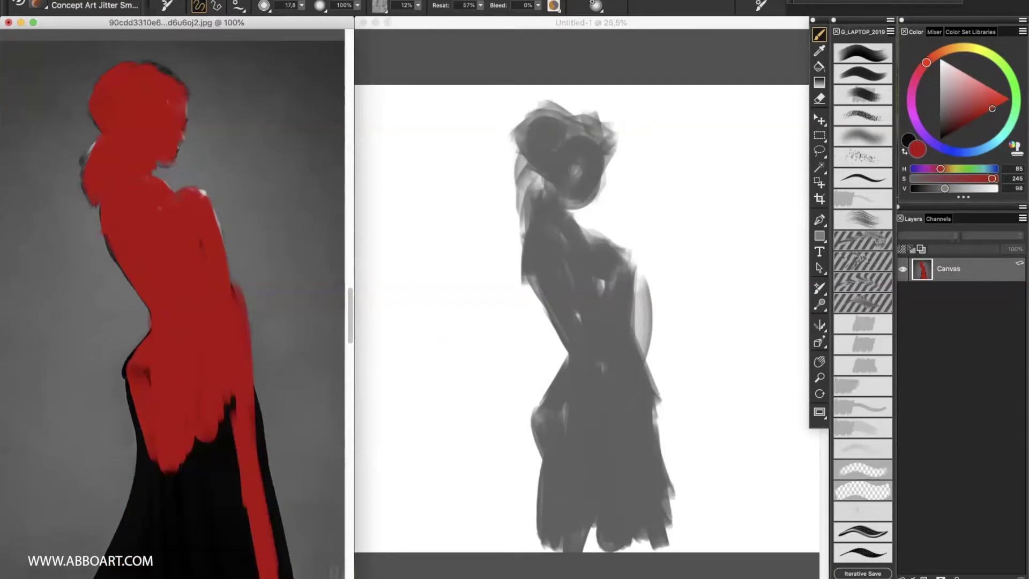
pyautogui.press('super+z')
pyautogui.press('super+z')
pyautogui.press('super+z')
pyautogui.press('super+z')
pyautogui.press('super+z')
pyautogui.press('super+z')
pyautogui.press('super+z')
pyautogui.press('super+z')
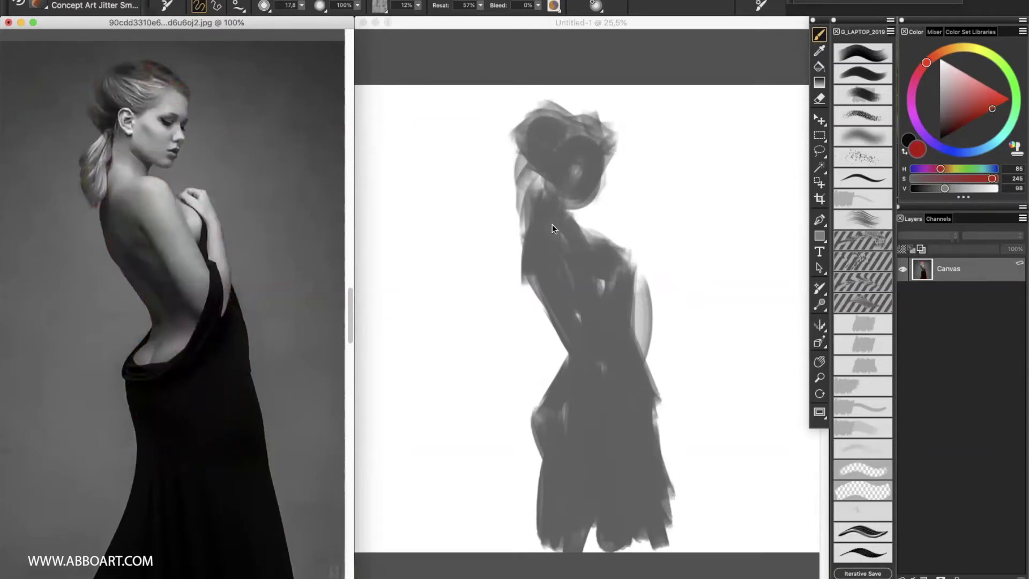
# - Add a new layer above the reference photo and reselect the Concept Art Jitter brush
pyautogui.click(620, 220)
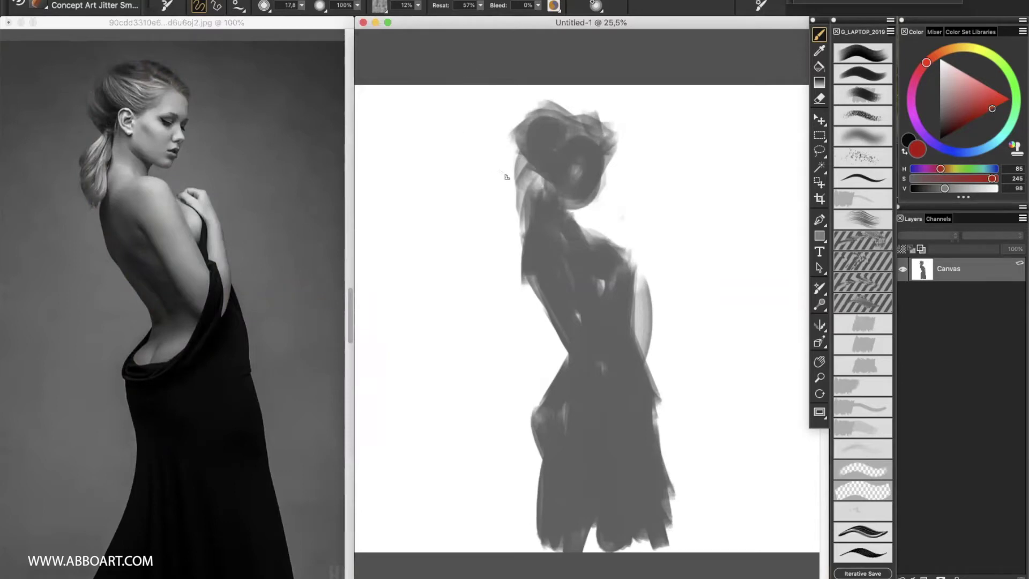
pyautogui.press('super+grave')
pyautogui.click(931, 576)
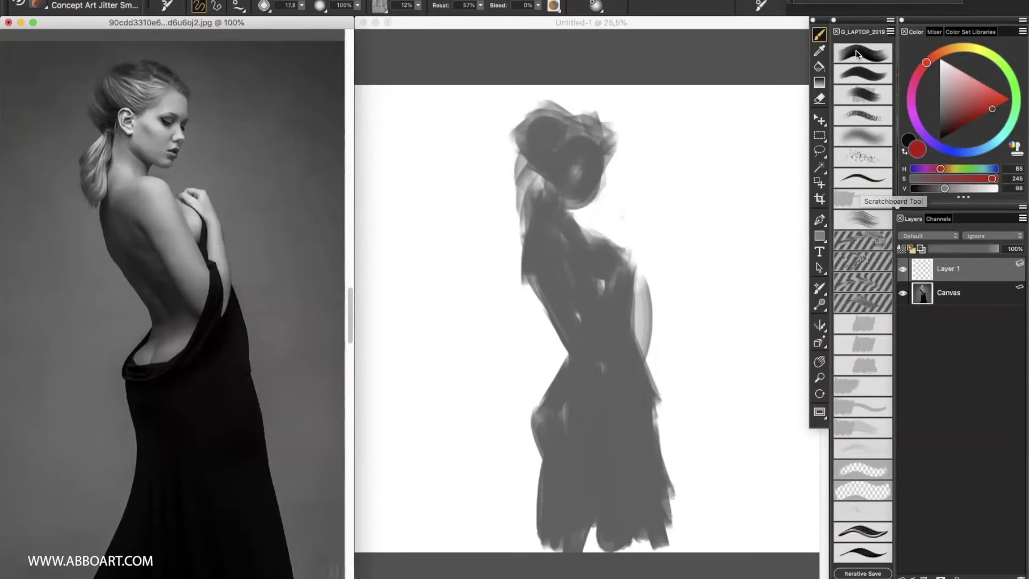
pyautogui.click(856, 54)
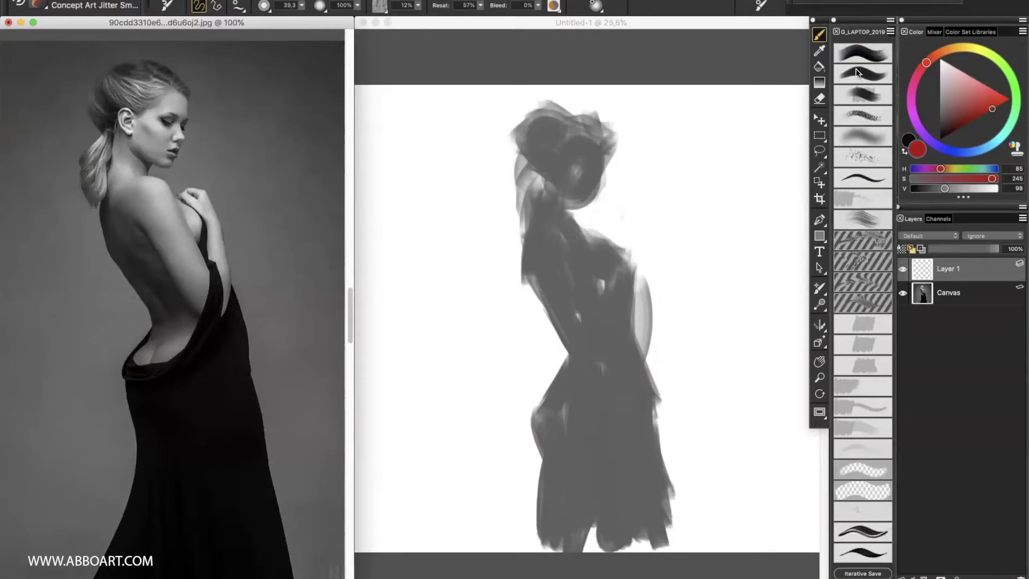
# - Paint a column of three gray swatches beside the silhouette: dark (value 38), mid (value 118) and light (value 193)
pyautogui.click(685, 193)
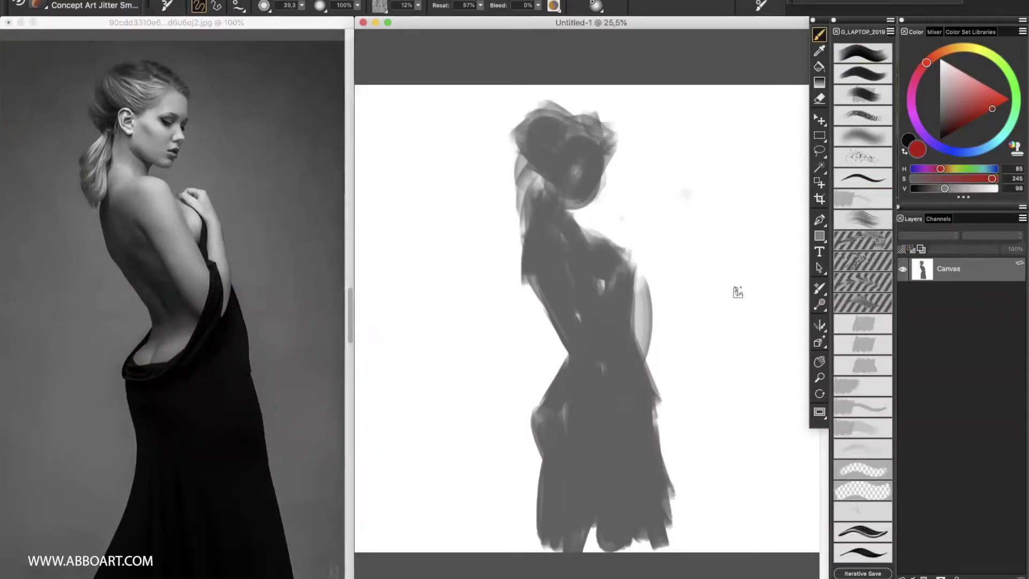
pyautogui.moveTo(960, 115); pyautogui.dragTo(919, 119)
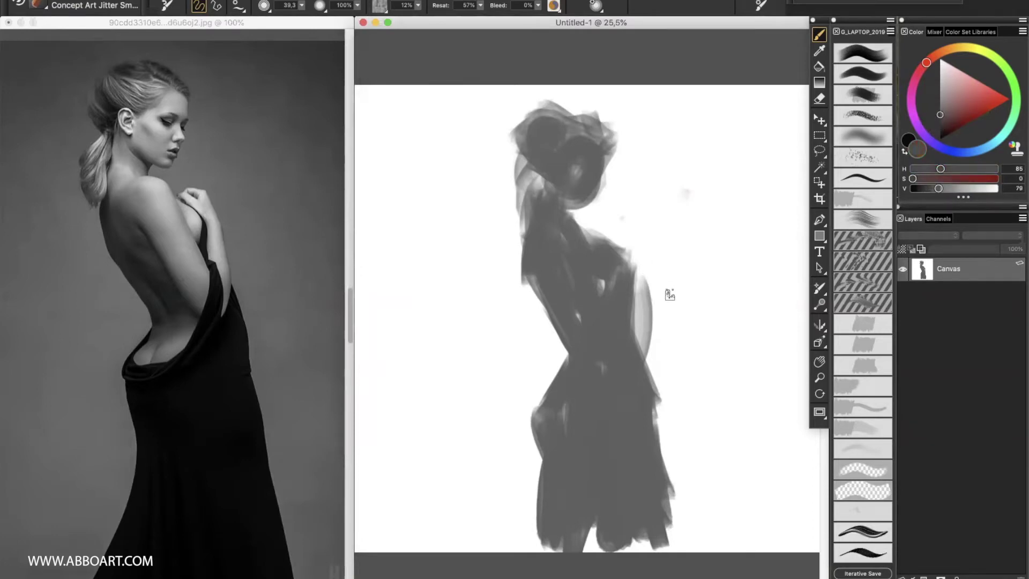
pyautogui.moveTo(940, 115); pyautogui.dragTo(940, 128)
pyautogui.moveTo(714, 217); pyautogui.dragTo(729, 199)
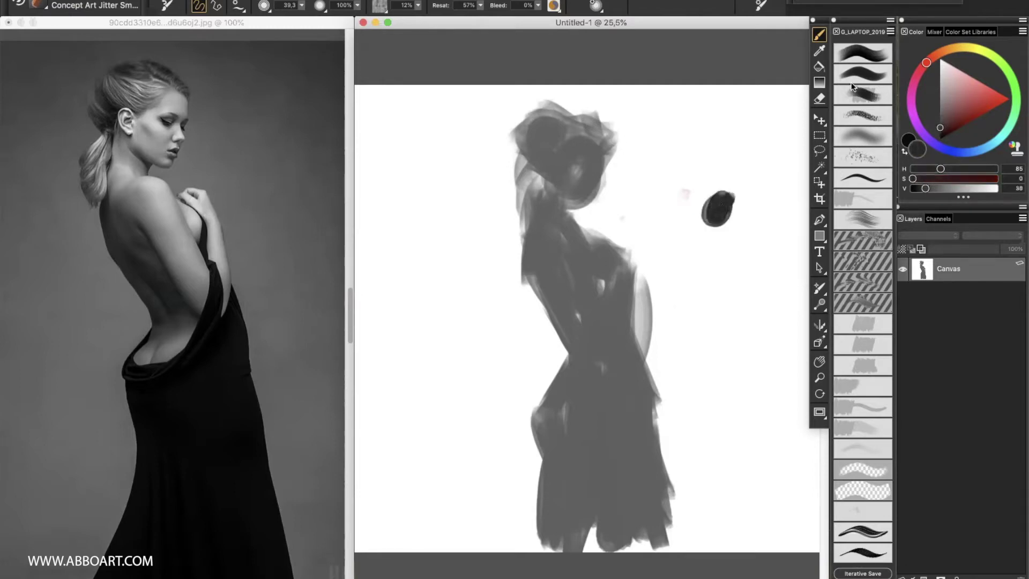
pyautogui.click(938, 103)
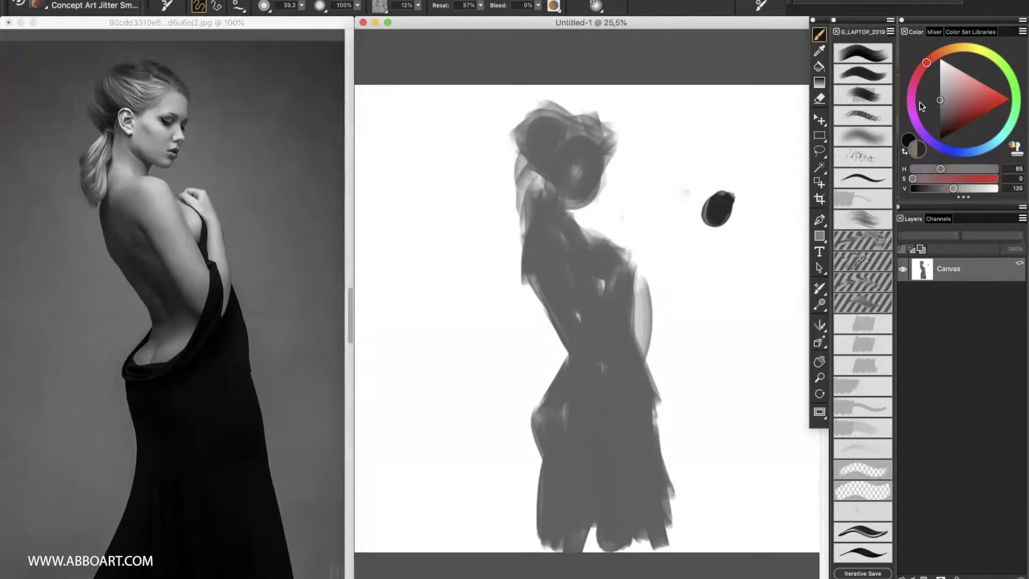
pyautogui.moveTo(711, 164)
pyautogui.mouseDown()
pyautogui.moveTo(721, 153)
pyautogui.moveTo(730, 160)
pyautogui.mouseUp()
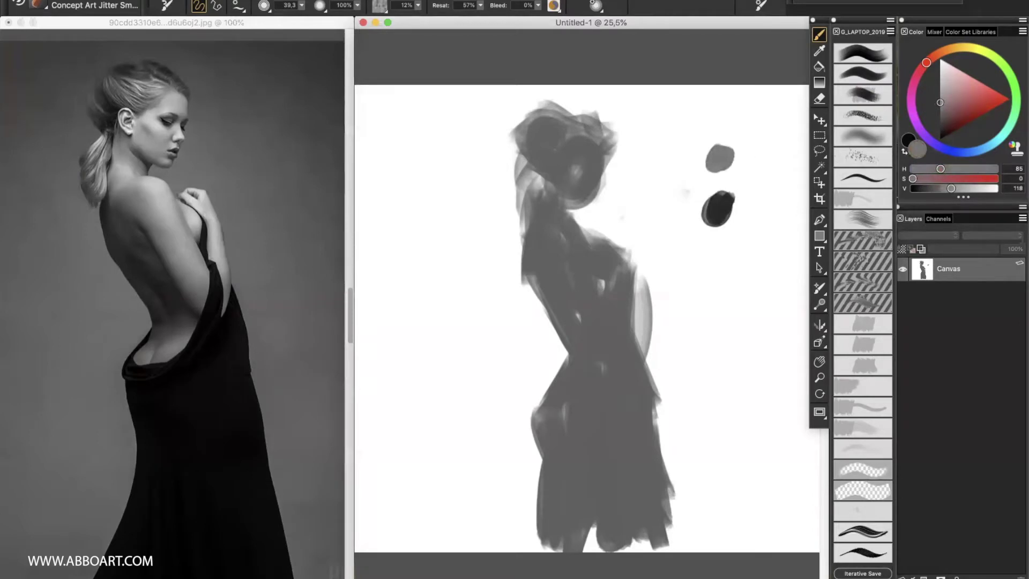
pyautogui.click(942, 81)
pyautogui.click(940, 79)
pyautogui.moveTo(726, 102)
pyautogui.mouseDown()
pyautogui.moveTo(721, 124)
pyautogui.moveTo(725, 110)
pyautogui.mouseUp()
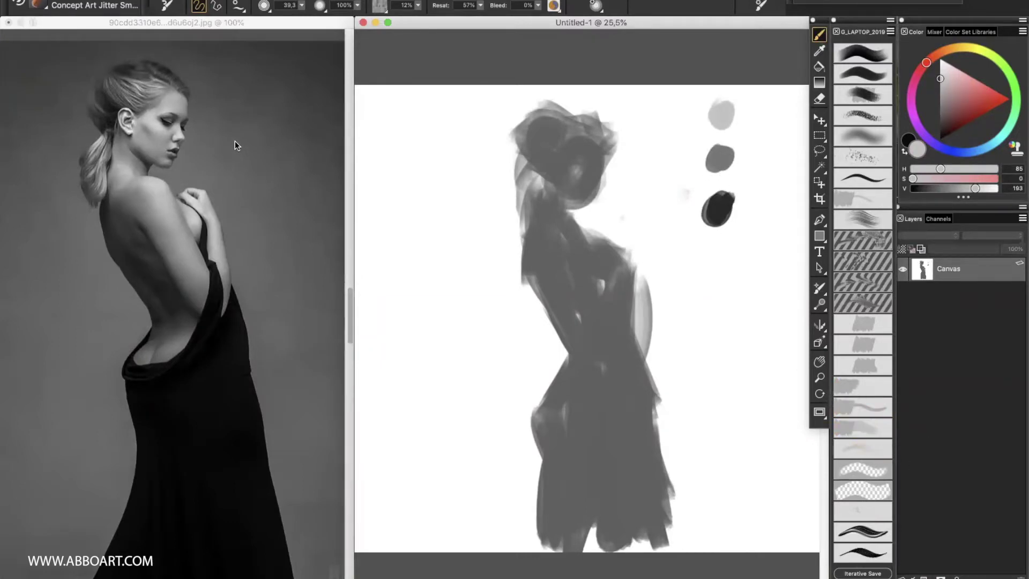
# - Try a dark red stroke across the woman's eyes on the reference photo's new layer and undo it
pyautogui.click(294, 99)
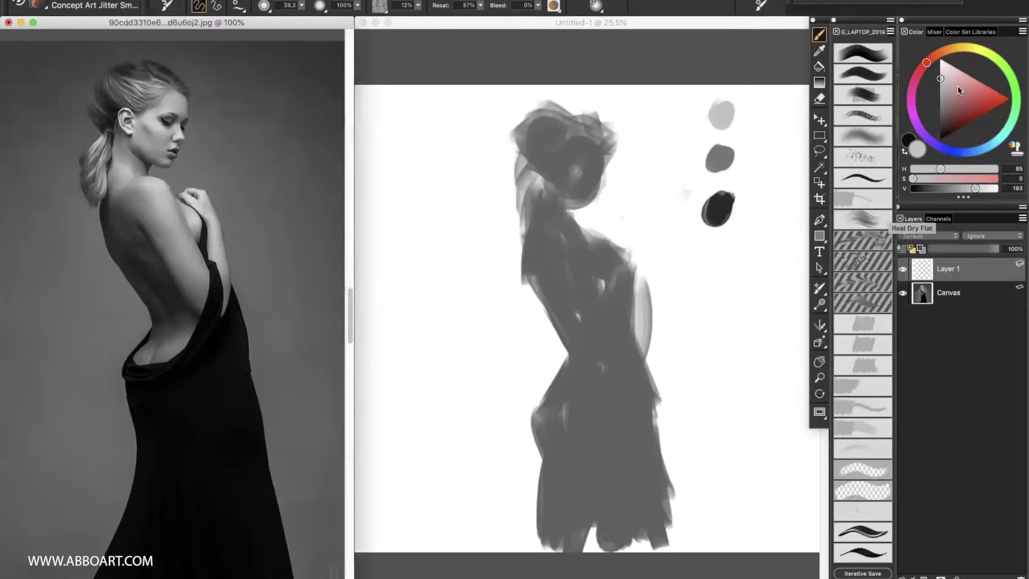
pyautogui.click(986, 115)
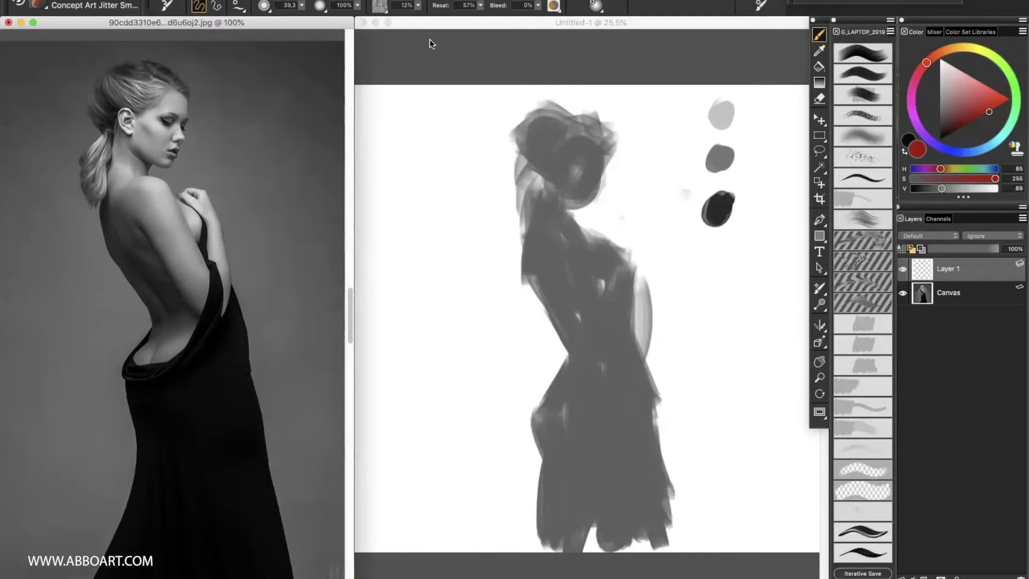
pyautogui.moveTo(185, 125); pyautogui.dragTo(115, 123)
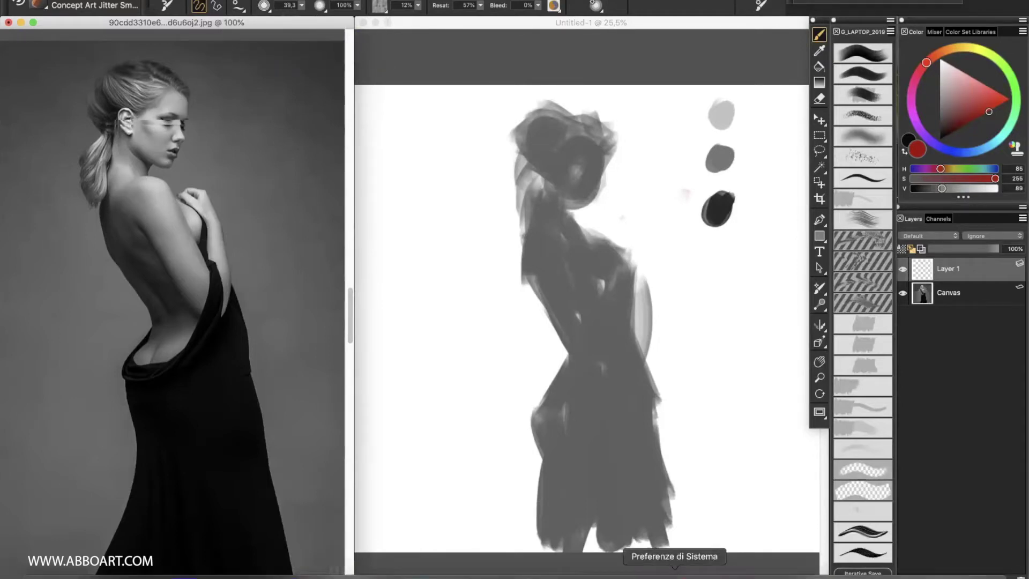
pyautogui.press('super+z')
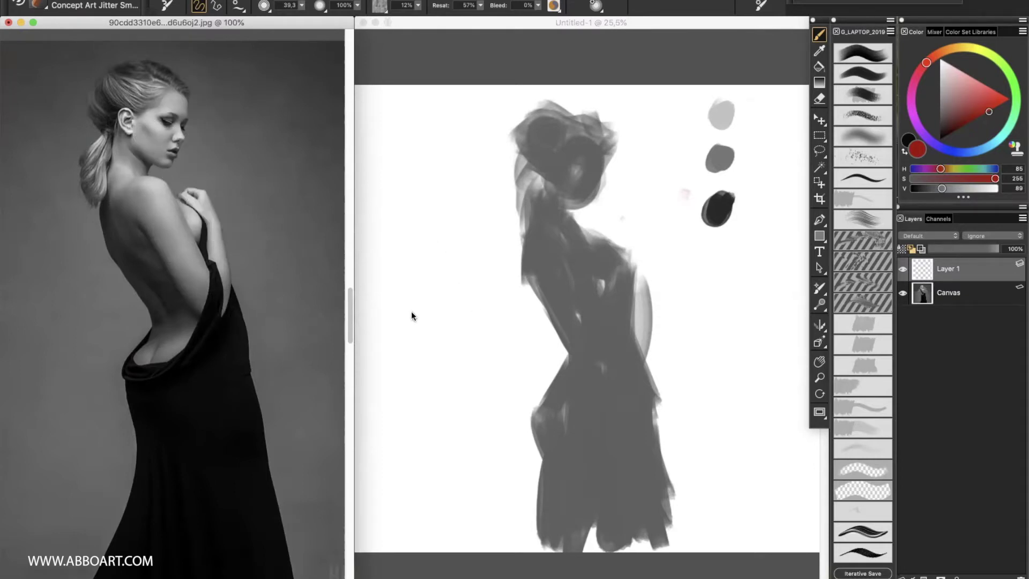
# - Enlarge the brush and paint dark gray shadow marks on the face of the silhouette
pyautogui.moveTo(411, 308); pyautogui.dragTo(431, 311)
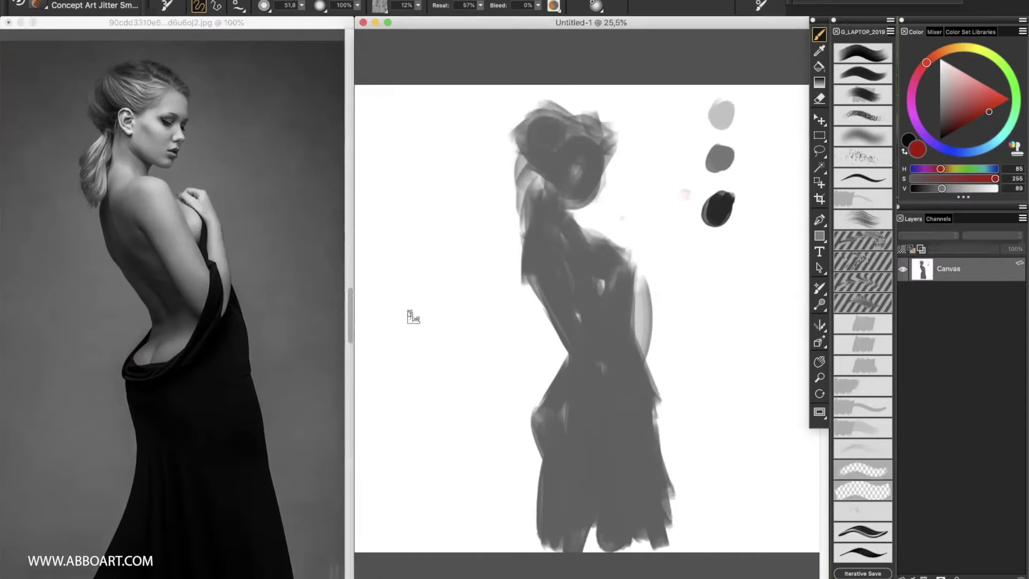
pyautogui.moveTo(580, 152); pyautogui.dragTo(582, 169)
pyautogui.keyDown('alt'); pyautogui.click(590, 166); pyautogui.keyUp('alt')
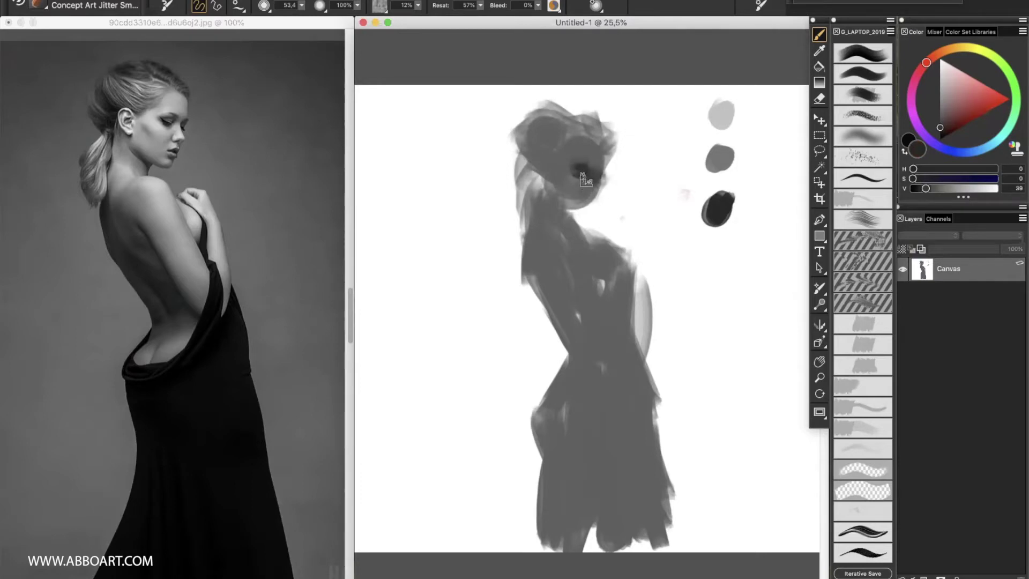
pyautogui.moveTo(589, 174); pyautogui.dragTo(578, 194)
# - Draw thick vertical gray bars next to the three swatches and a dark frame around them
pyautogui.moveTo(772, 110)
pyautogui.mouseDown()
pyautogui.moveTo(696, 283)
pyautogui.moveTo(764, 92)
pyautogui.moveTo(782, 283)
pyautogui.mouseUp()
pyautogui.moveTo(678, 91)
pyautogui.mouseDown()
pyautogui.moveTo(657, 273)
pyautogui.moveTo(731, 250)
pyautogui.moveTo(749, 139)
pyautogui.moveTo(741, 283)
pyautogui.mouseUp()
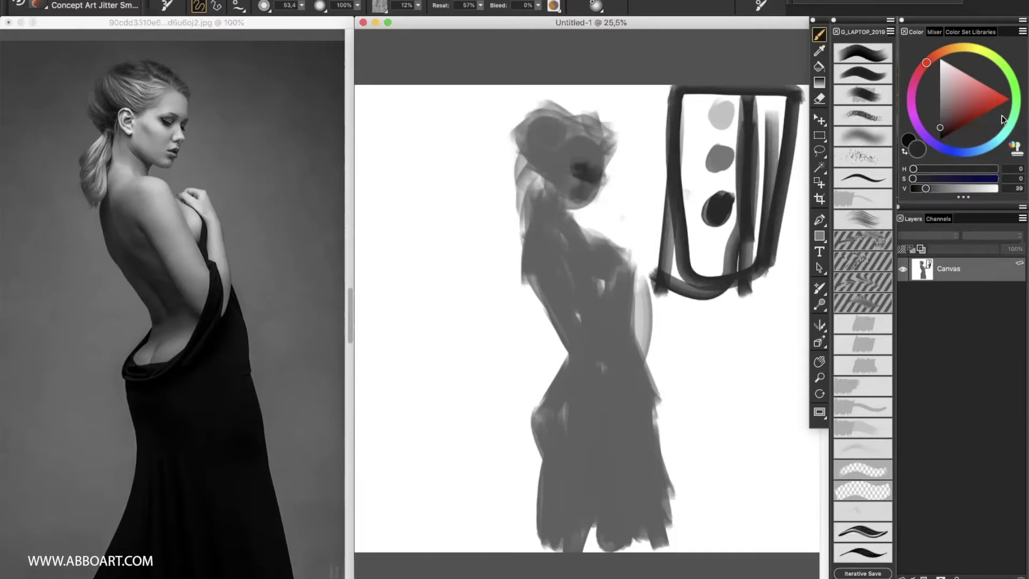
# - Pick a dark red (value 77) and the Scratchboard Tool brush at size 2.0, and scribble small marks beside the light gray swatch
pyautogui.moveTo(969, 120); pyautogui.dragTo(982, 117)
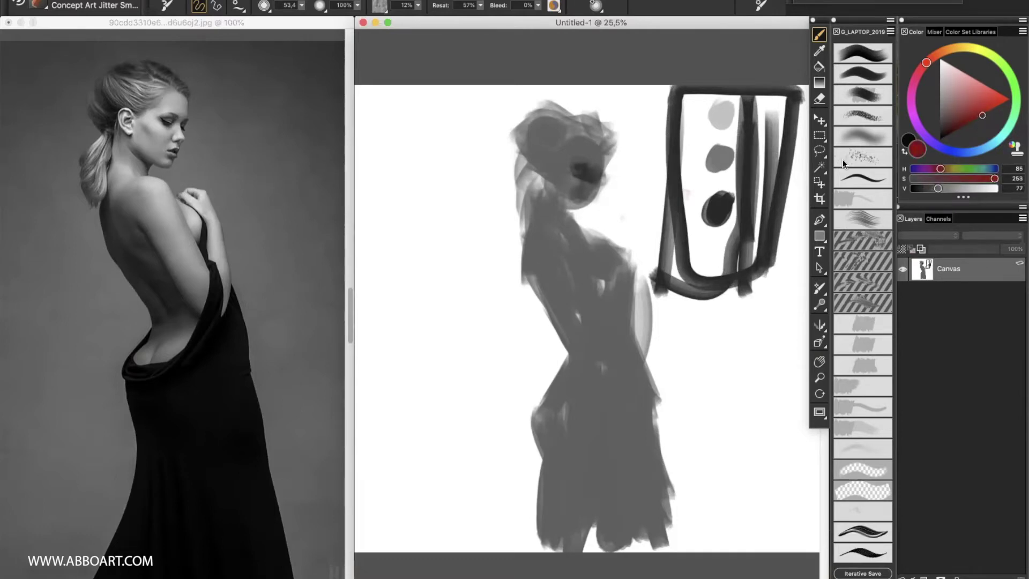
pyautogui.click(260, 127)
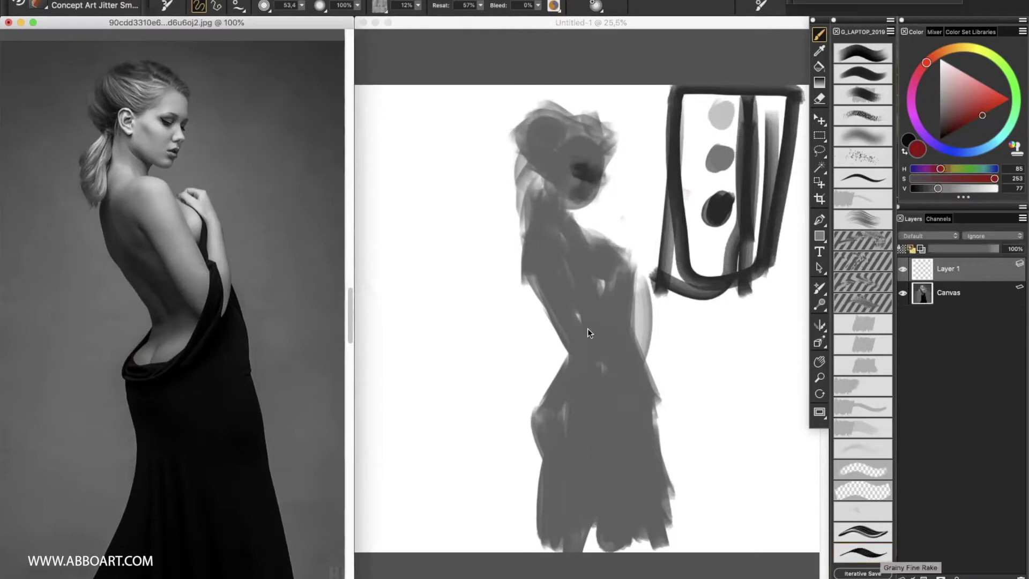
pyautogui.click(850, 178)
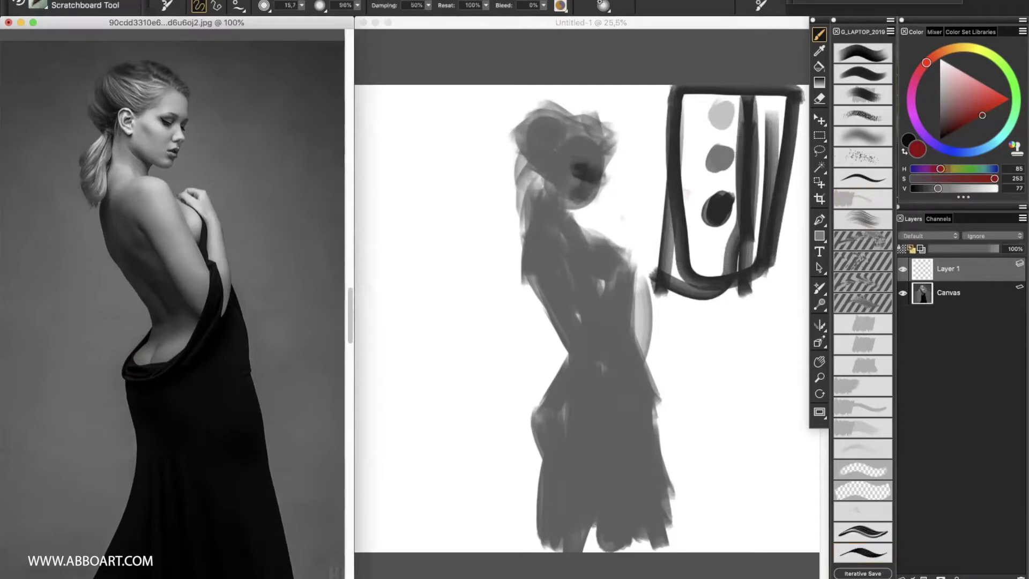
pyautogui.moveTo(141, 194); pyautogui.dragTo(142, 194)
pyautogui.click(697, 124)
pyautogui.moveTo(697, 124); pyautogui.dragTo(699, 124)
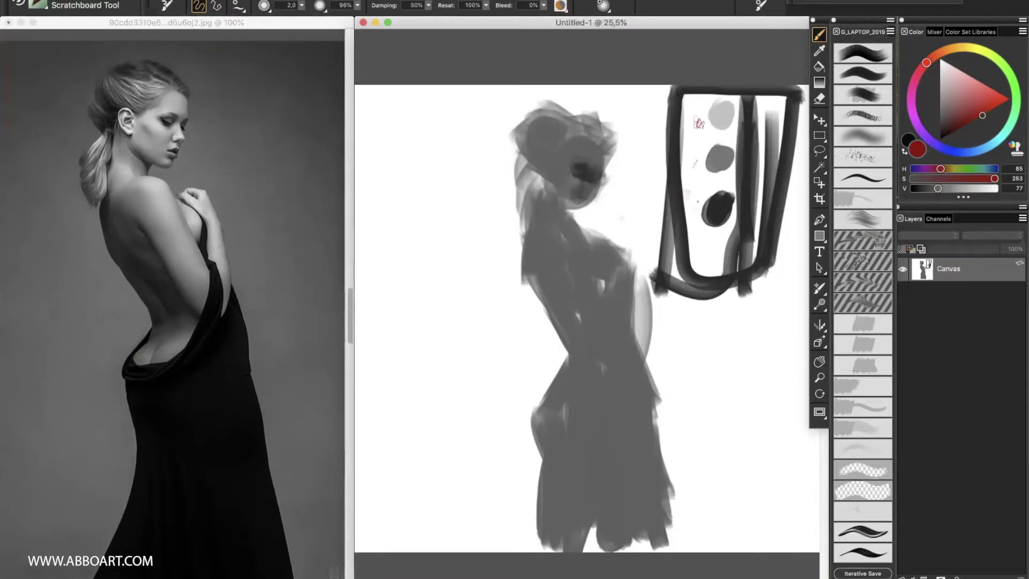
# - Outline the black dress on the reference photo in dark red, tracing its draped upper edge, sleeve fold and both sides
pyautogui.click(225, 308)
pyautogui.moveTo(209, 272)
pyautogui.mouseDown()
pyautogui.moveTo(188, 344)
pyautogui.moveTo(138, 343)
pyautogui.moveTo(141, 335)
pyautogui.moveTo(115, 542)
pyautogui.mouseUp()
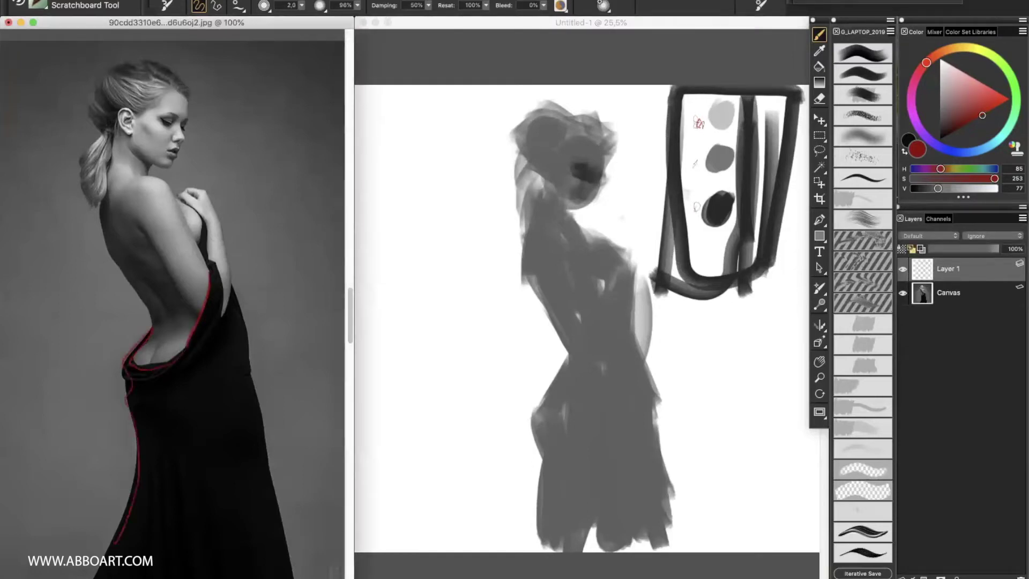
pyautogui.moveTo(217, 262); pyautogui.dragTo(221, 337)
pyautogui.moveTo(239, 301); pyautogui.dragTo(293, 576)
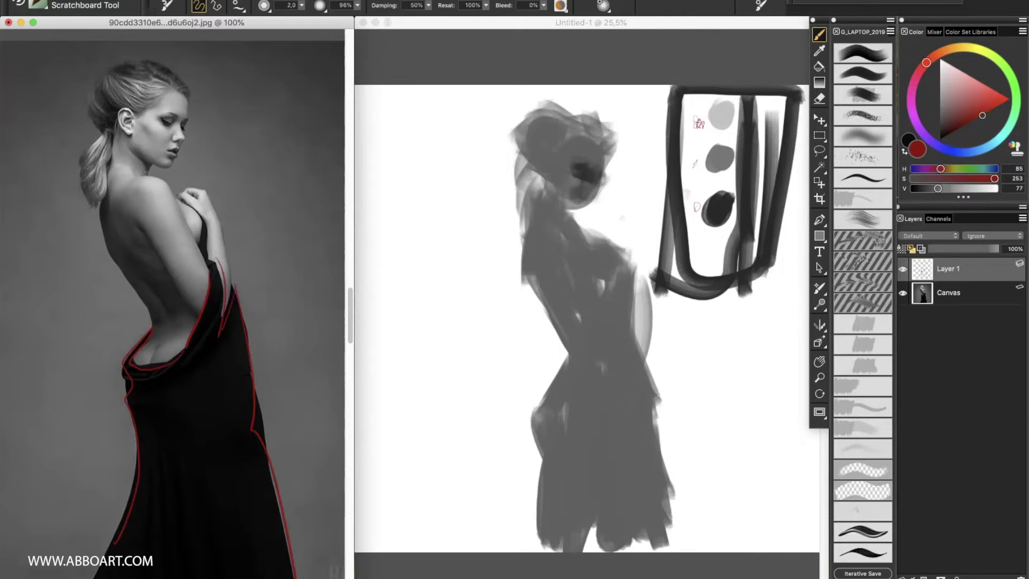
# - Outline the light areas of the woman in dark red: cheek, neck, shoulder, hand, arm, lower back, ponytail and hair
pyautogui.moveTo(162, 133); pyautogui.dragTo(150, 122)
pyautogui.moveTo(132, 165)
pyautogui.mouseDown()
pyautogui.moveTo(113, 170)
pyautogui.moveTo(146, 181)
pyautogui.mouseUp()
pyautogui.moveTo(192, 215); pyautogui.dragTo(194, 215)
pyautogui.moveTo(214, 256)
pyautogui.mouseDown()
pyautogui.moveTo(207, 219)
pyautogui.moveTo(184, 191)
pyautogui.moveTo(206, 194)
pyautogui.moveTo(232, 272)
pyautogui.mouseUp()
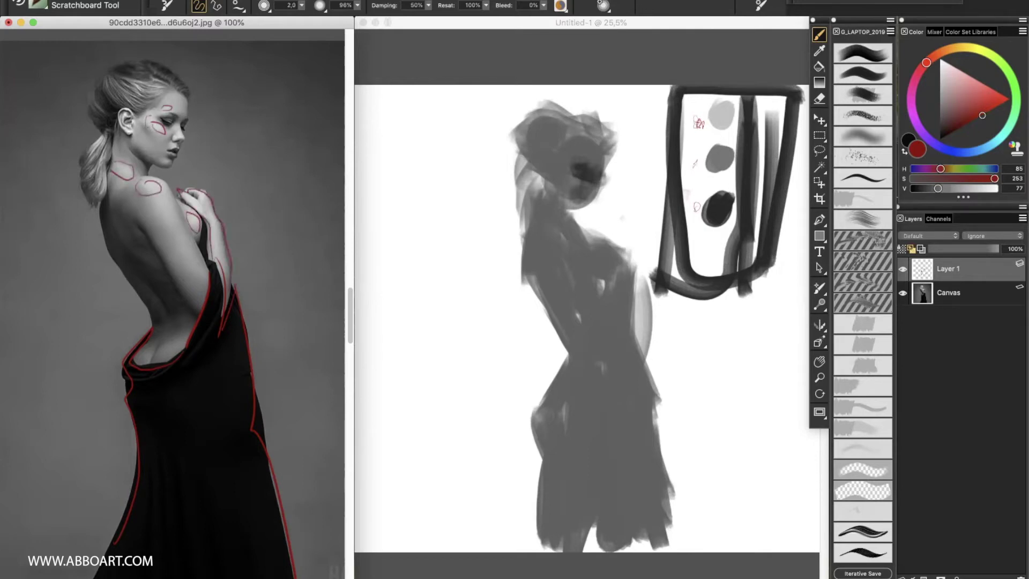
pyautogui.moveTo(158, 205)
pyautogui.mouseDown()
pyautogui.moveTo(204, 285)
pyautogui.moveTo(201, 268)
pyautogui.mouseUp()
pyautogui.moveTo(103, 165); pyautogui.dragTo(105, 191)
pyautogui.moveTo(128, 98)
pyautogui.mouseDown()
pyautogui.moveTo(163, 94)
pyautogui.moveTo(133, 135)
pyautogui.mouseUp()
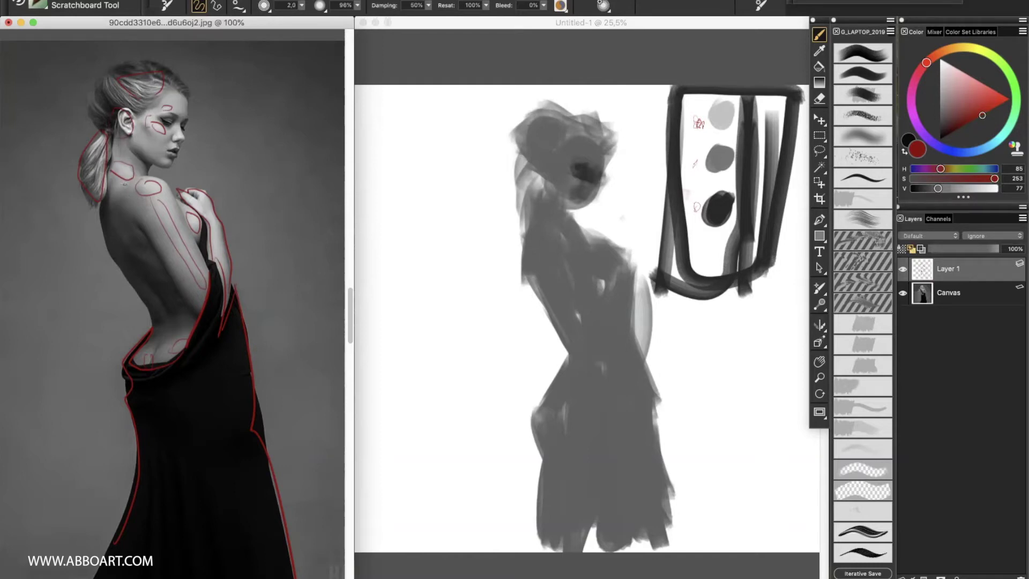
# - Switch to dark blue (hue 242) and outline the shadows on the back, neck, hair, face and dress
pyautogui.click(965, 152)
pyautogui.moveTo(100, 212); pyautogui.dragTo(152, 333)
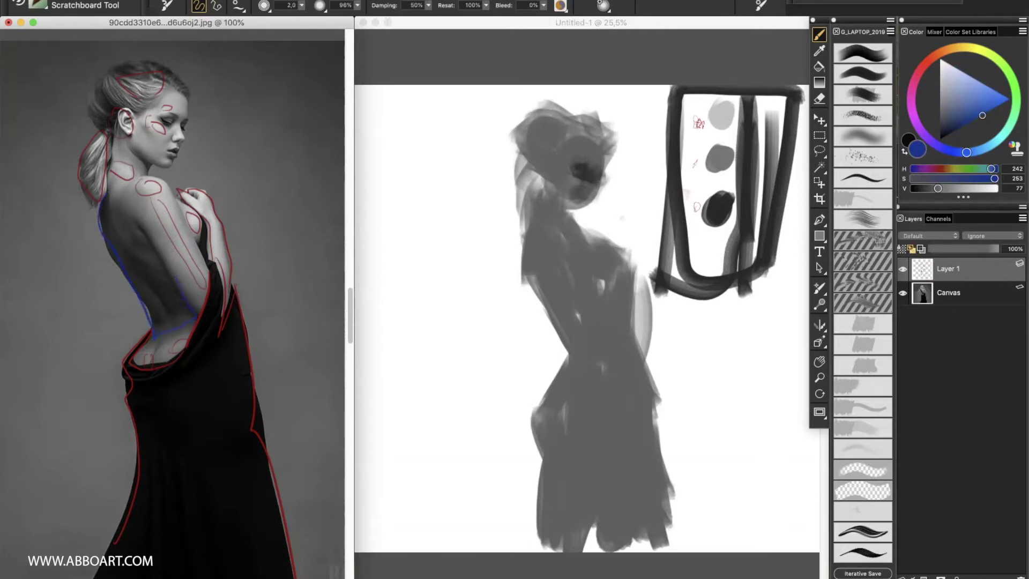
pyautogui.moveTo(111, 187); pyautogui.dragTo(116, 201)
pyautogui.moveTo(153, 177); pyautogui.dragTo(131, 146)
pyautogui.moveTo(158, 116)
pyautogui.mouseDown()
pyautogui.moveTo(184, 129)
pyautogui.moveTo(166, 156)
pyautogui.mouseUp()
pyautogui.moveTo(224, 306); pyautogui.dragTo(287, 557)
pyautogui.moveTo(209, 298)
pyautogui.mouseDown()
pyautogui.moveTo(161, 357)
pyautogui.moveTo(136, 365)
pyautogui.mouseUp()
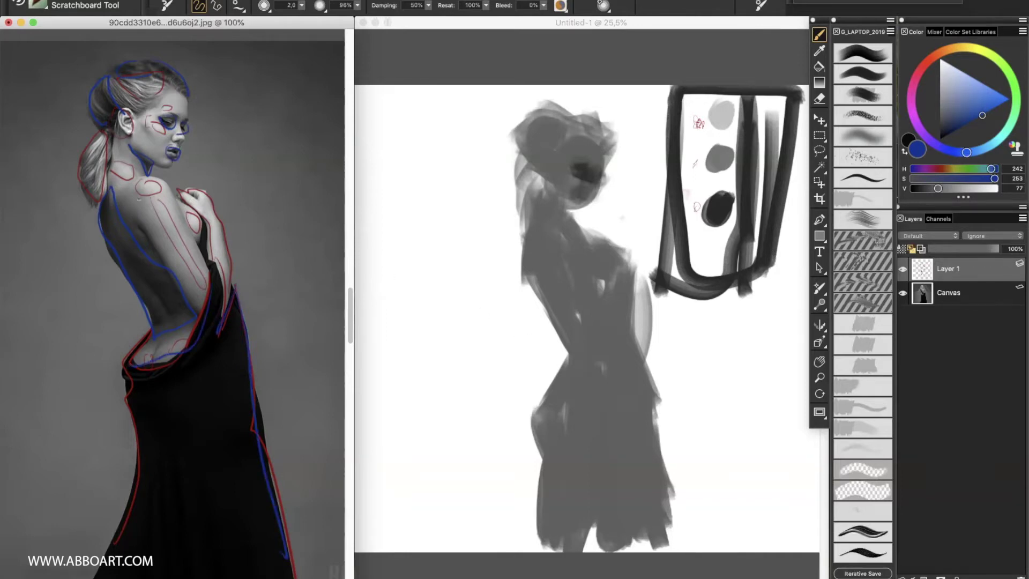
# - Draw blue circles around the middle gray swatch beside the silhouette
pyautogui.click(713, 147)
pyautogui.moveTo(716, 140)
pyautogui.mouseDown()
pyautogui.moveTo(699, 161)
pyautogui.moveTo(716, 170)
pyautogui.mouseUp()
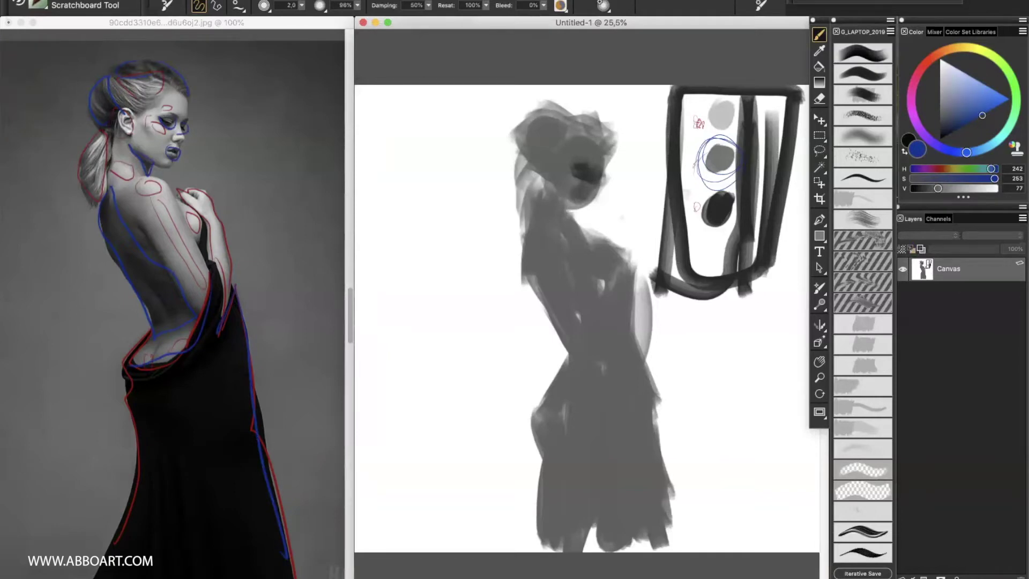
# - Minimize the painting and reference windows, and open ME DEMO.mp4 from the MARK ENGLISH - DEMO folder in Finder
pyautogui.click(375, 22)
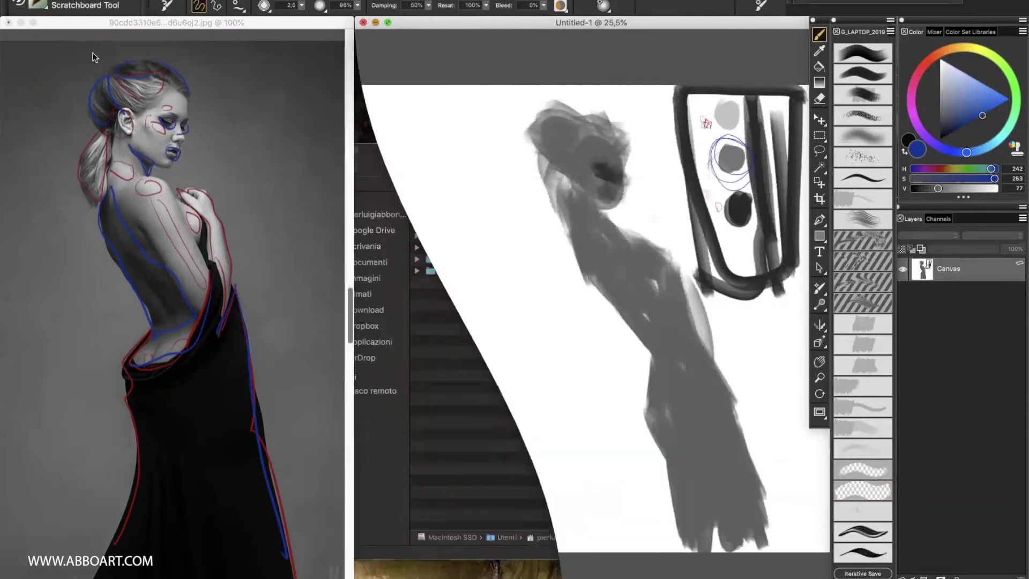
pyautogui.click(21, 23)
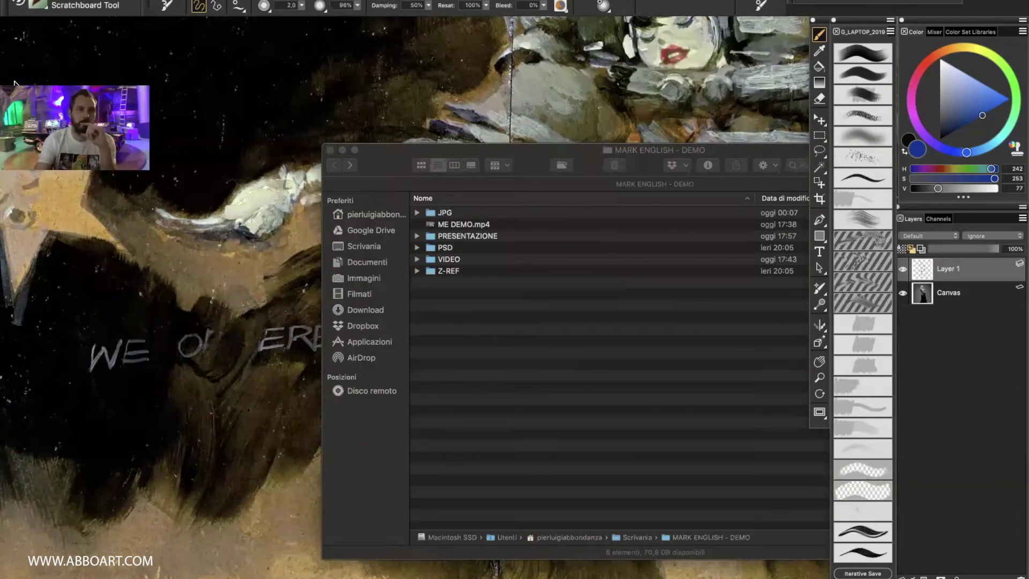
pyautogui.moveTo(413, 154); pyautogui.dragTo(268, 154)
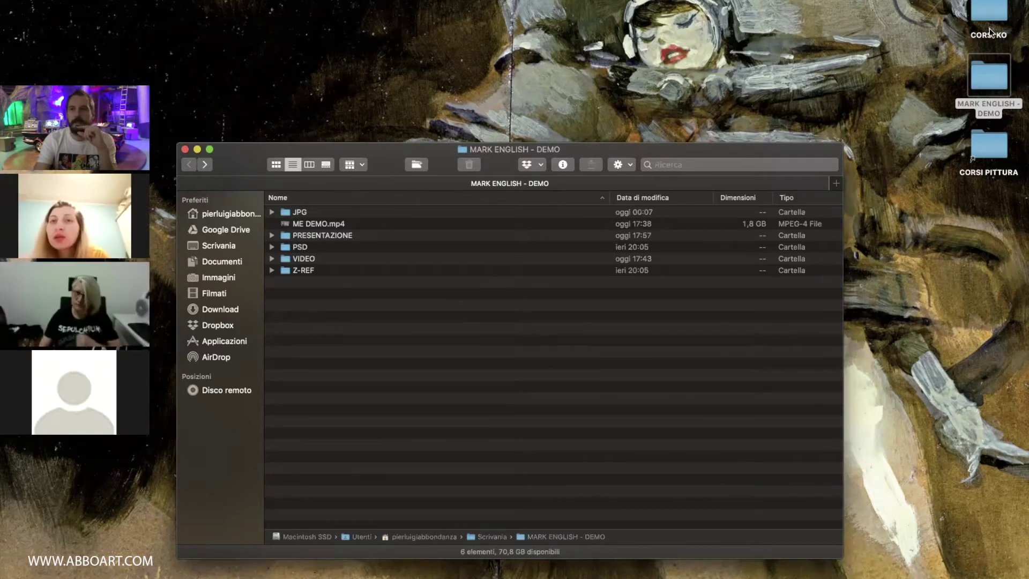
pyautogui.doubleClick(352, 223)
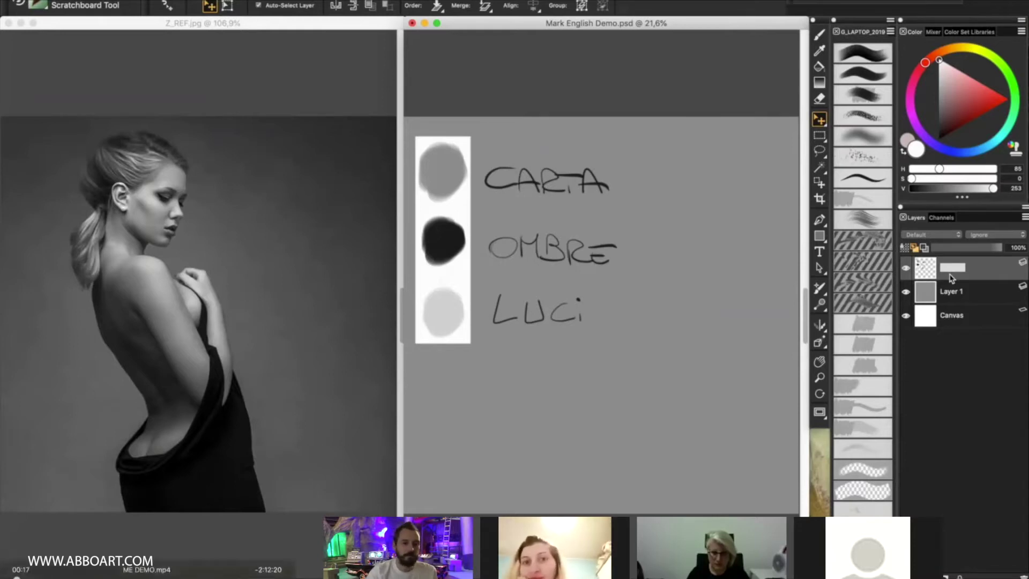
# - Skip through the start of the demo video to examine the three labeled tones and the first shadow strokes on the gray canvas
pyautogui.press('Right')
pyautogui.press('Right')
pyautogui.press('Right')
pyautogui.press('Right')
pyautogui.press('Right')
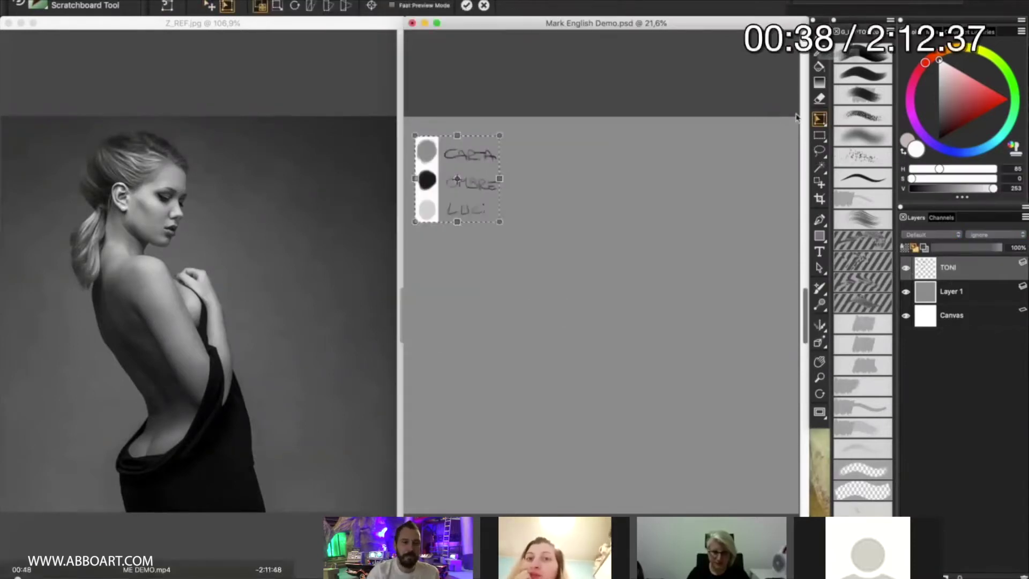
pyautogui.press('Right')
pyautogui.press('Right')
pyautogui.press('Right')
pyautogui.press('Right')
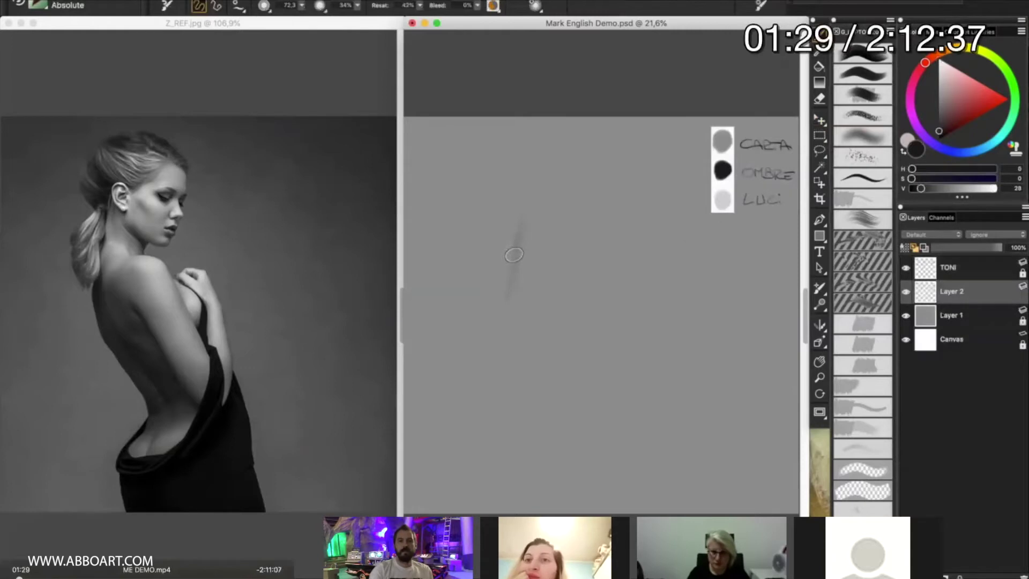
pyautogui.press('Right')
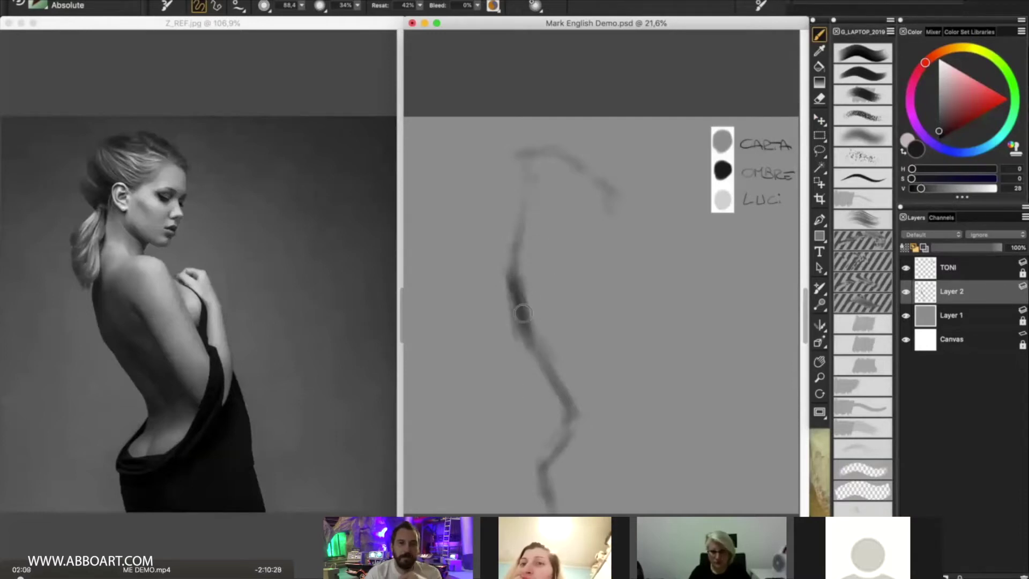
# - Skip further through the demo video to examine how the dark dress and the shadows of the back are blocked in
pyautogui.press('Right')
pyautogui.press('Right')
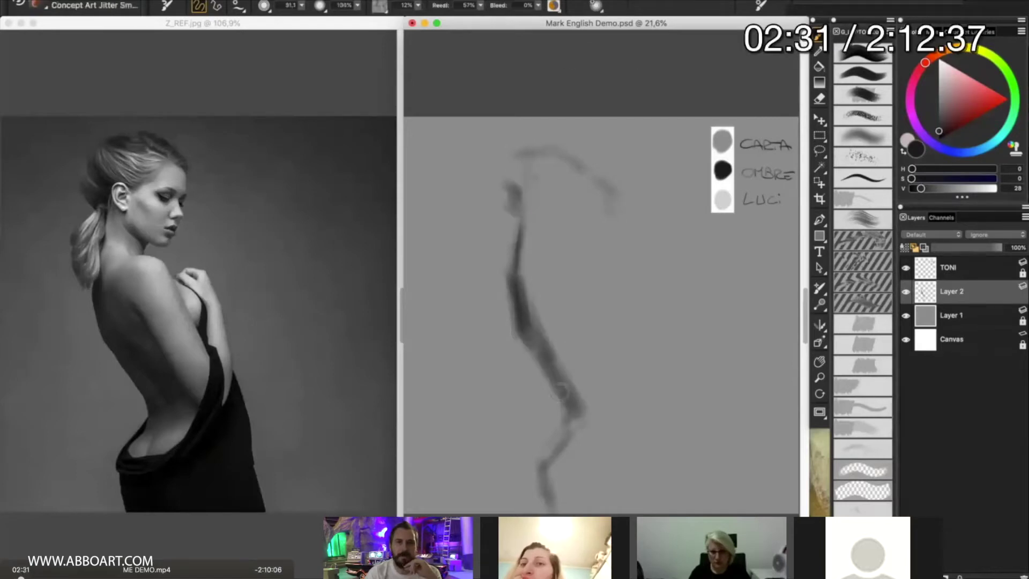
pyautogui.press('Right')
pyautogui.press('Right')
pyautogui.press('Right')
pyautogui.press('Right')
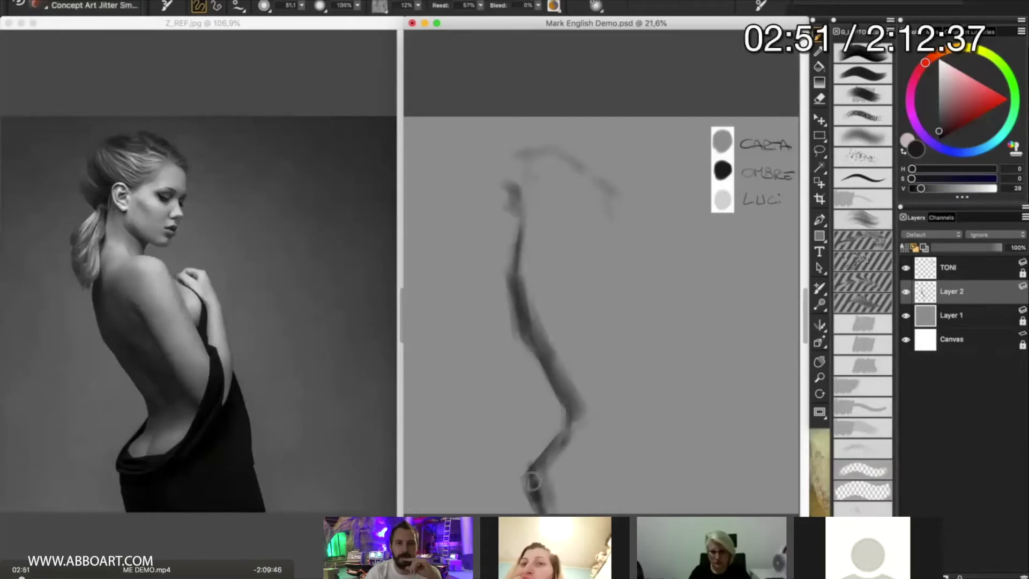
pyautogui.press('Right')
pyautogui.press('Right')
pyautogui.press('Right')
pyautogui.press('Right')
pyautogui.press('Right')
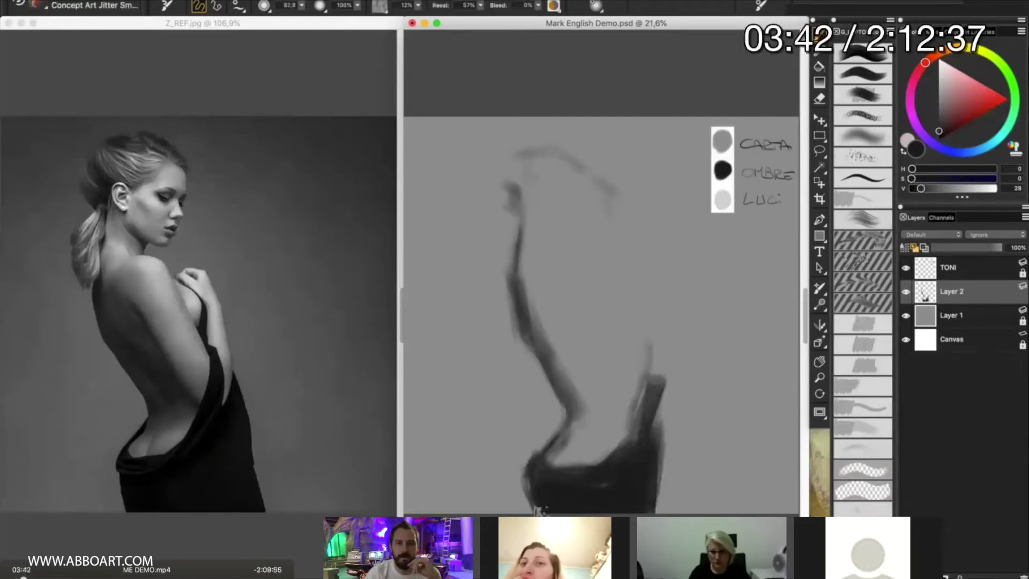
pyautogui.press('Right')
pyautogui.press('Right')
pyautogui.press('Right')
pyautogui.press('Right')
pyautogui.press('Right')
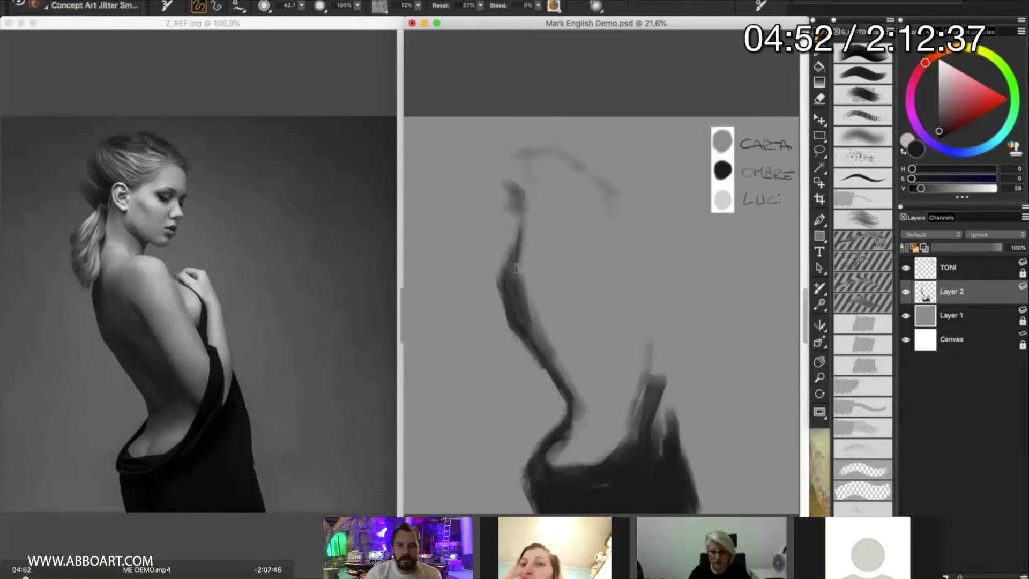
pyautogui.press('Right')
pyautogui.press('Right')
pyautogui.press('Right')
pyautogui.press('Right')
pyautogui.press('Right')
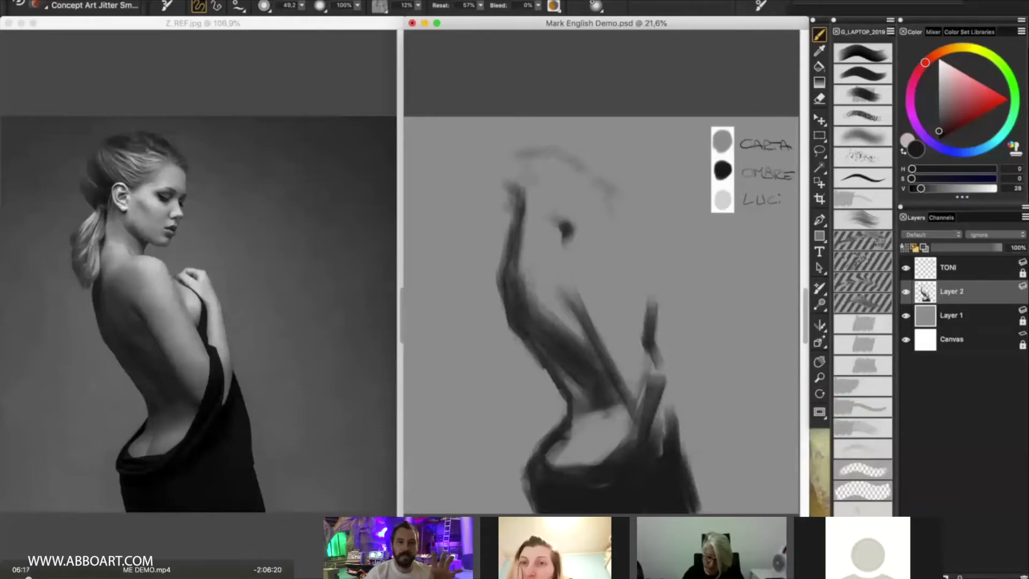
# - Skip ahead in the demo video to examine how the neck contour is cleaned with an eraser and the light tone is added
pyautogui.press('Right')
pyautogui.press('Right')
pyautogui.press('Right')
pyautogui.press('Right')
pyautogui.press('Right')
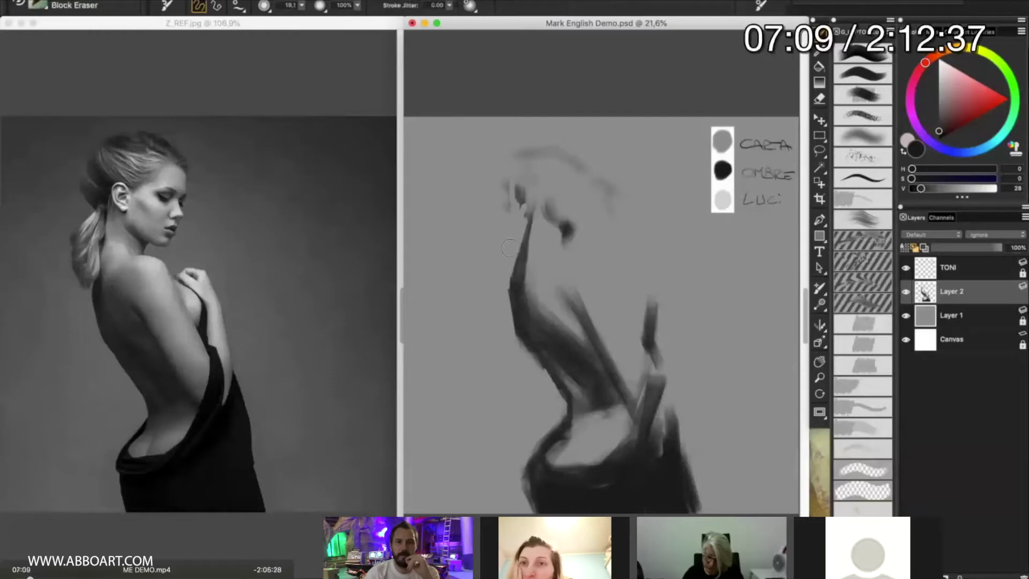
pyautogui.press('Right')
pyautogui.press('Right')
pyautogui.press('Right')
pyautogui.press('Right')
pyautogui.press('Right')
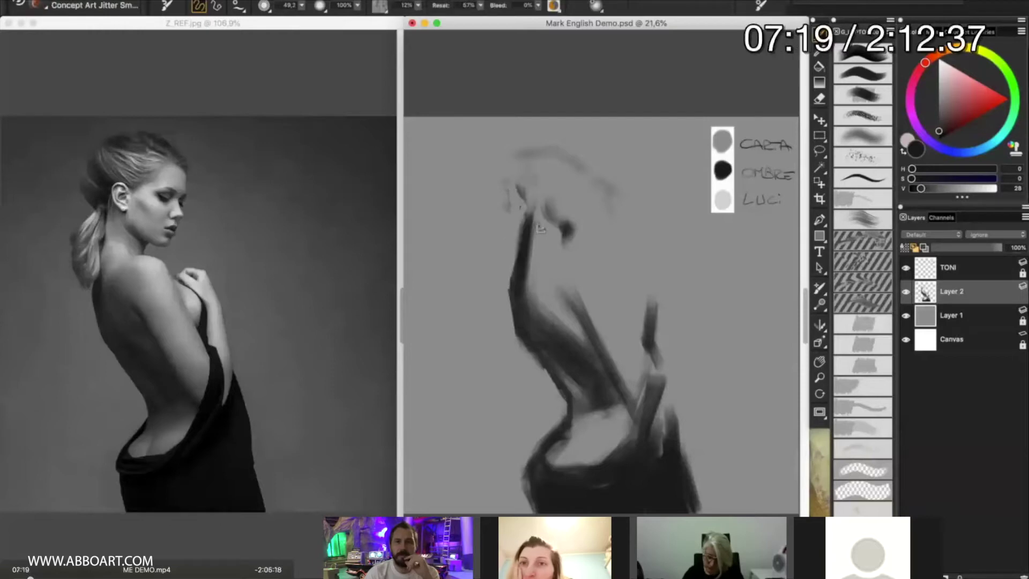
pyautogui.press('Right')
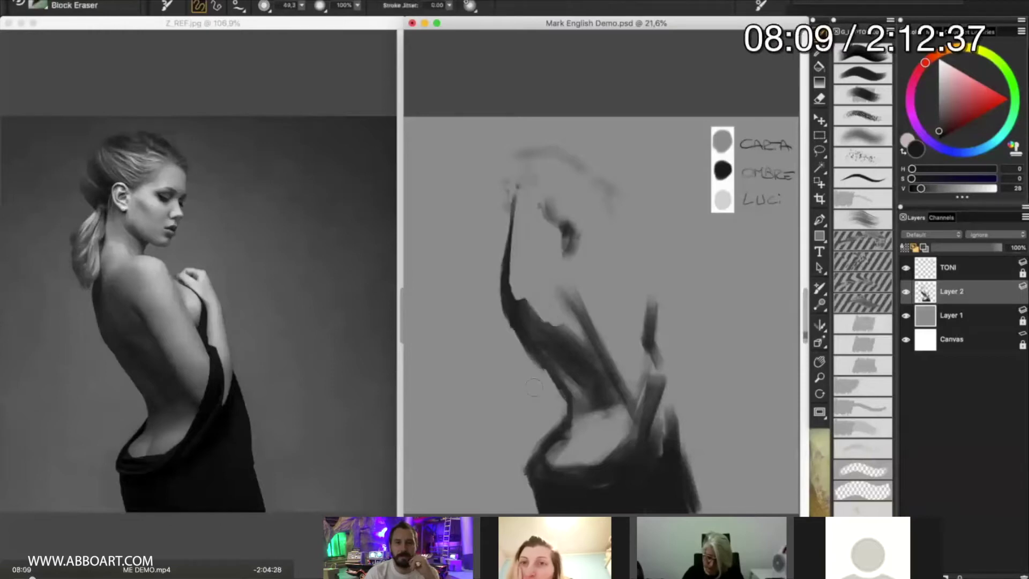
pyautogui.press('Right')
pyautogui.press('Right')
pyautogui.press('Right')
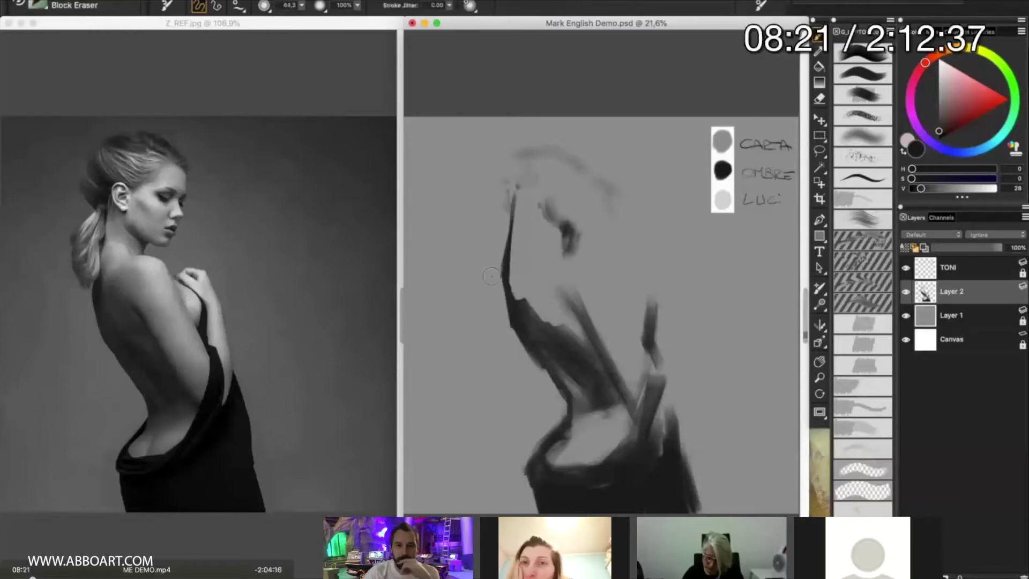
pyautogui.press('Right')
pyautogui.press('Right')
pyautogui.press('Right')
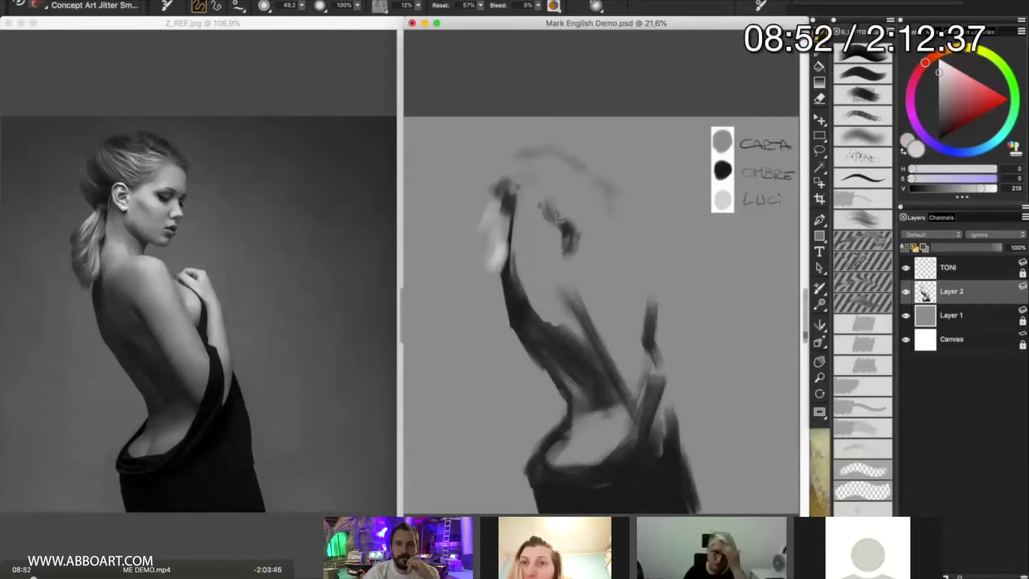
pyautogui.press('Right')
pyautogui.press('Right')
pyautogui.press('Right')
pyautogui.press('Right')
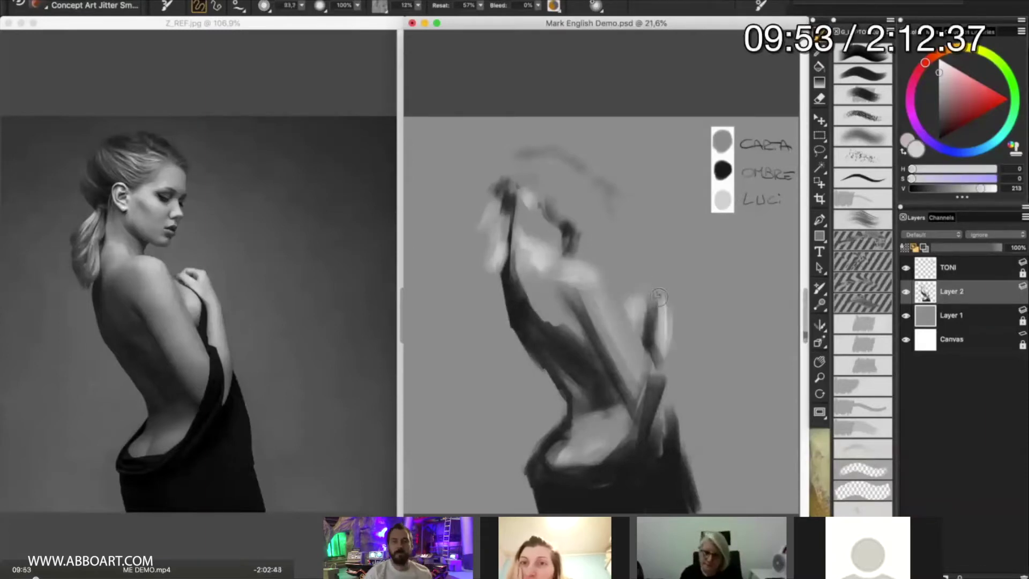
pyautogui.press('Right')
pyautogui.press('Right')
pyautogui.press('Right')
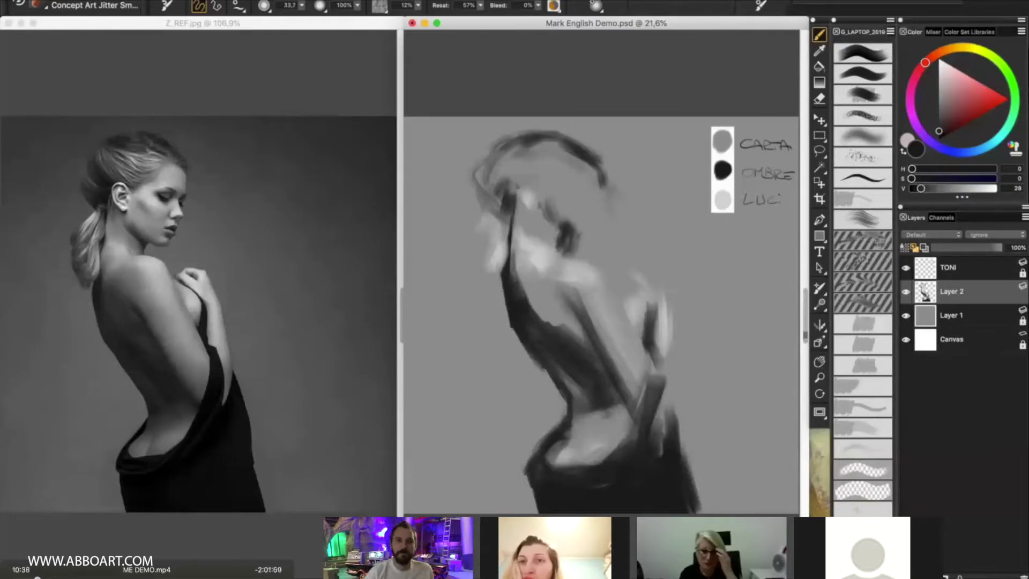
# - Skip ahead in the demo video to examine how the face, hair and ponytail are built up with dark and light tones
pyautogui.press('Right')
pyautogui.press('Right')
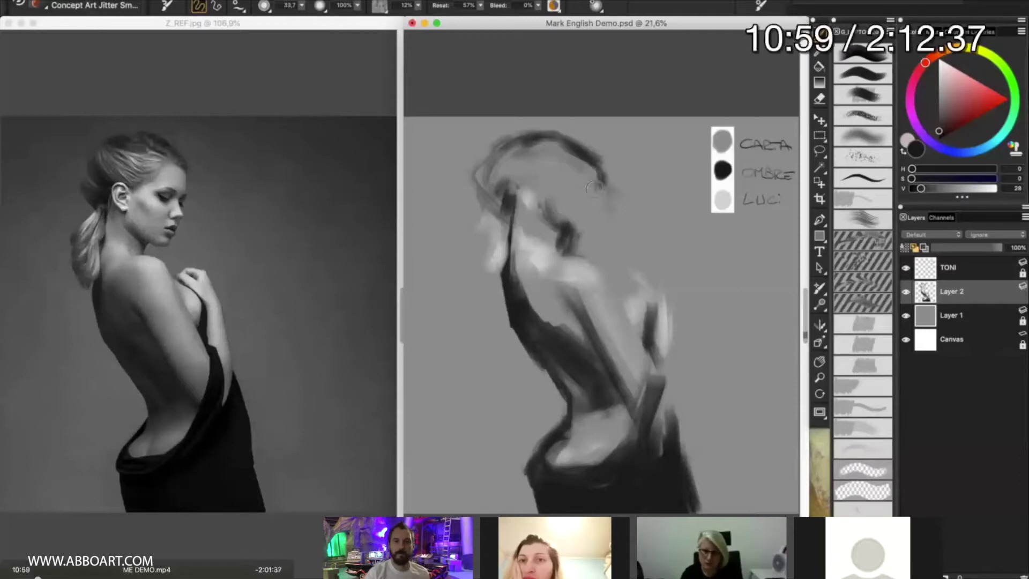
pyautogui.press('Right')
pyautogui.press('Right')
pyautogui.press('Right')
pyautogui.press('Right')
pyautogui.press('Right')
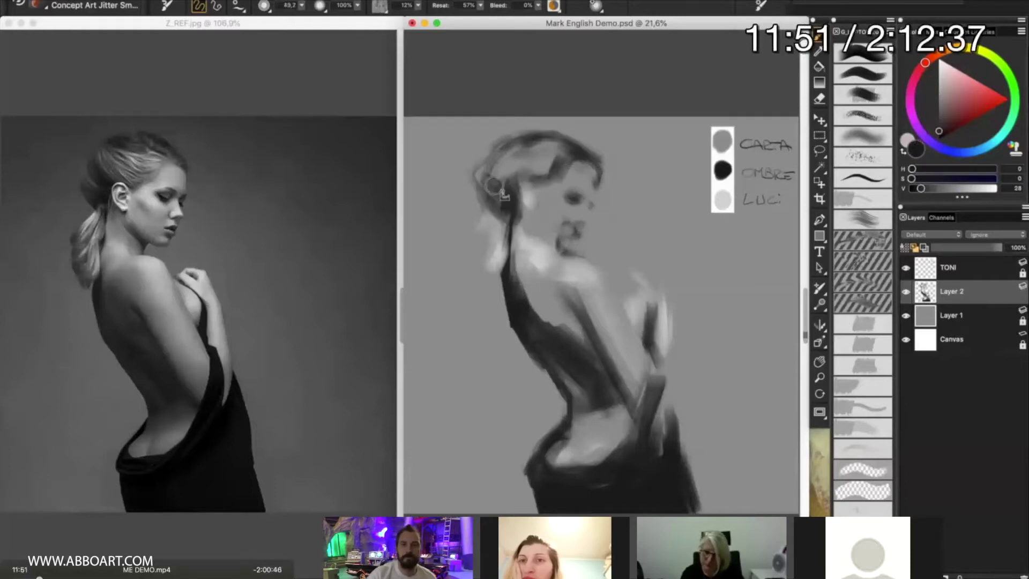
pyautogui.press('Right')
pyautogui.press('Right')
pyautogui.press('Right')
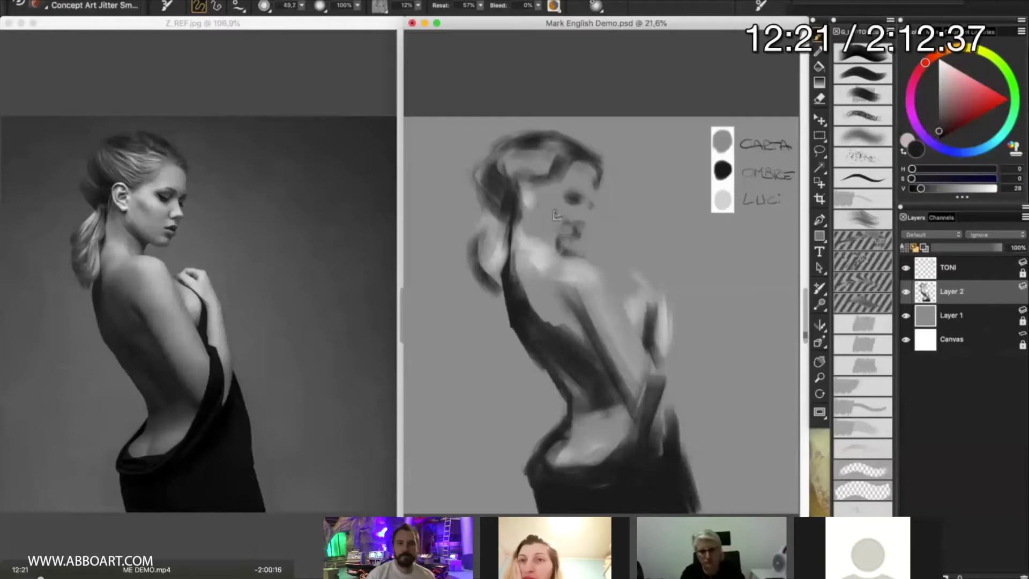
pyautogui.press('Right')
pyautogui.press('Right')
pyautogui.press('Right')
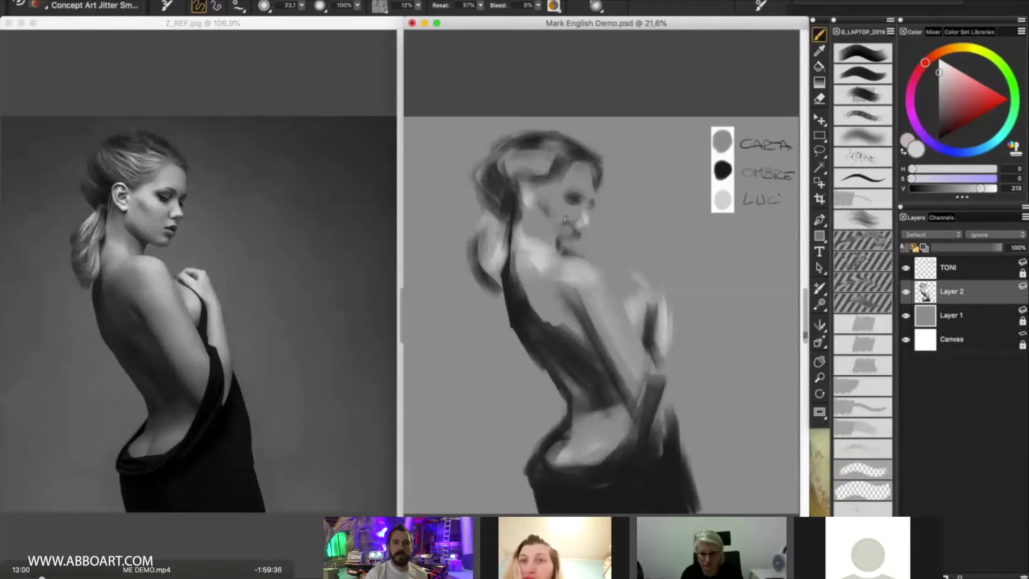
pyautogui.moveTo(556, 208)
pyautogui.mouseDown()
pyautogui.moveTo(571, 181)
pyautogui.moveTo(565, 187)
pyautogui.mouseUp()
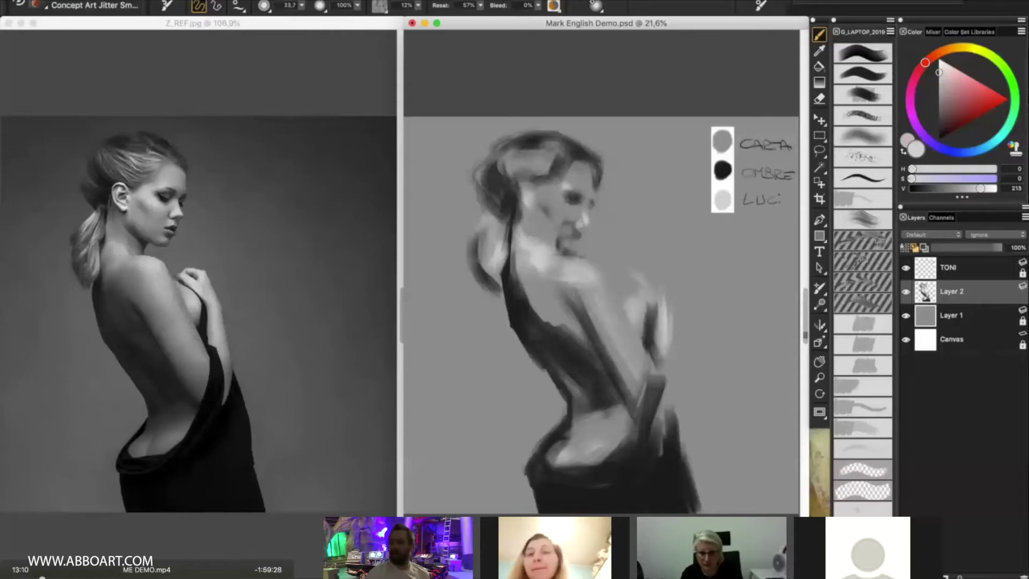
# - Touch up the neck and jaw with the light tone, reduce the brush size and sample the dark OMBRE tone
pyautogui.moveTo(561, 231); pyautogui.dragTo(539, 200)
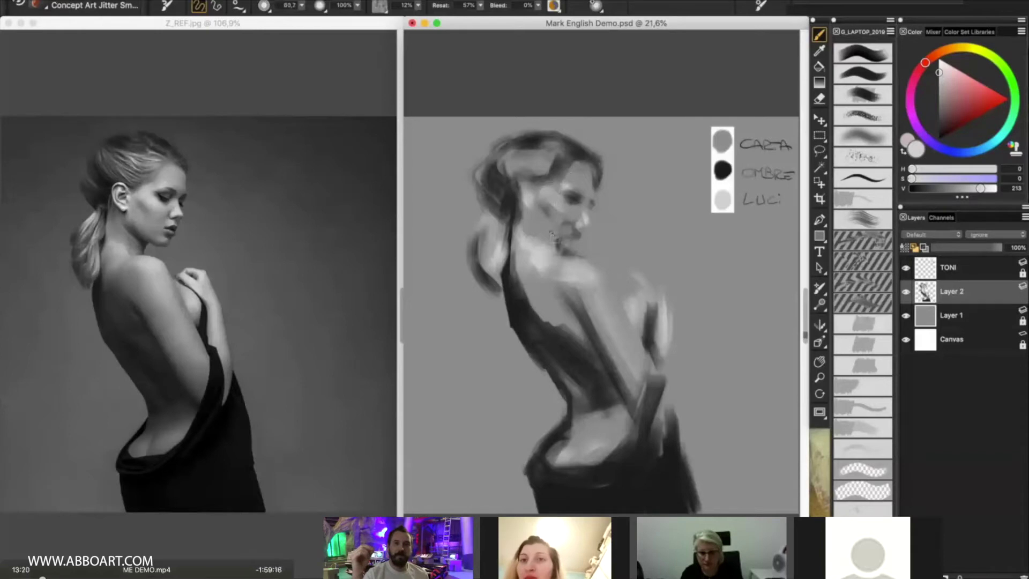
pyautogui.press('[')
pyautogui.press('[')
pyautogui.press('[')
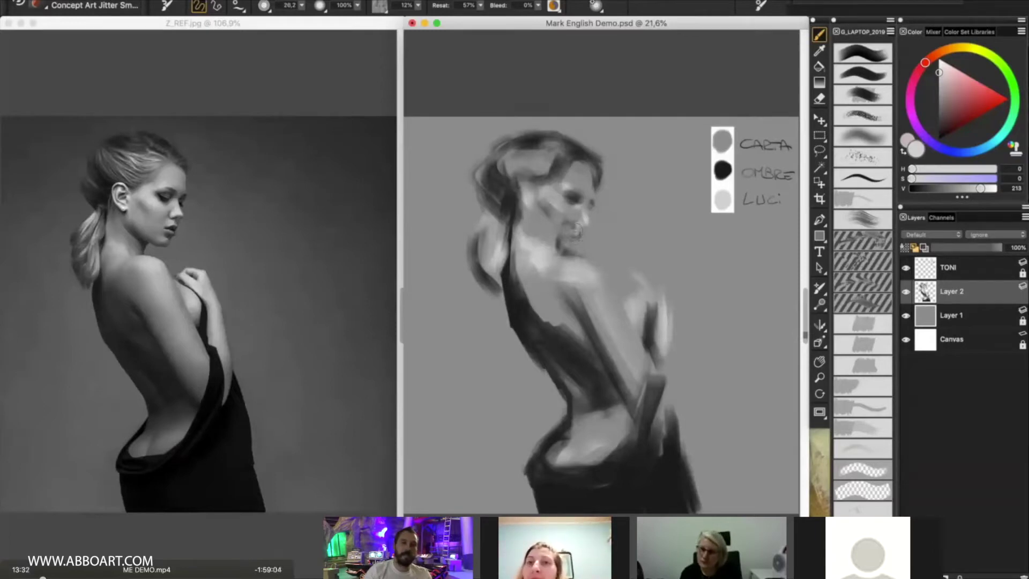
pyautogui.keyDown('alt'); pyautogui.click(724, 170); pyautogui.keyUp('alt')
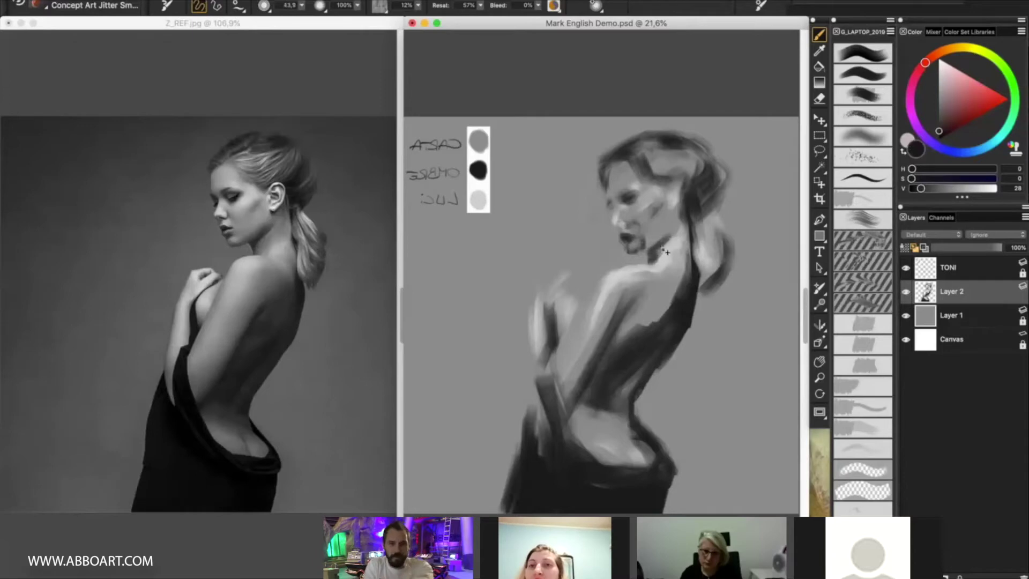
# - Skip through the demo video to examine how the arms, raised hand and dress are painted on the mirrored canvas
pyautogui.moveTo(497, 165)
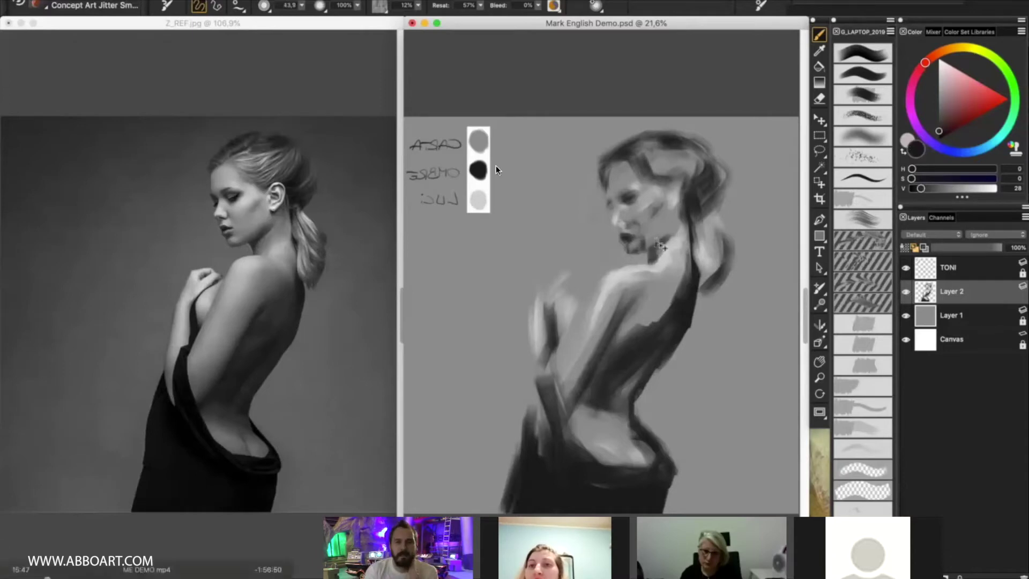
pyautogui.press('Up')
pyautogui.press('Up')
pyautogui.press('Up')
pyautogui.press('Up')
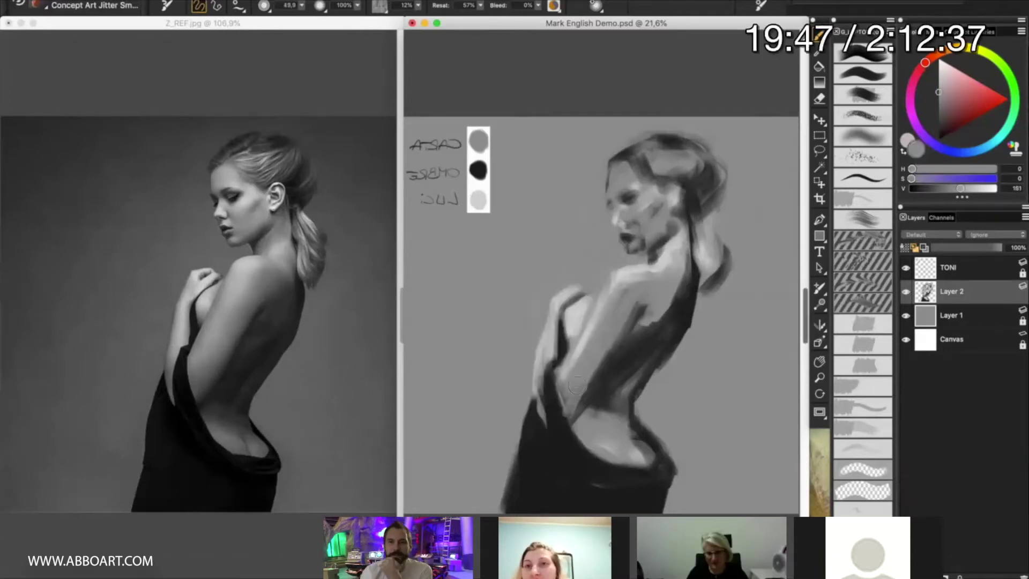
pyautogui.press('Right')
pyautogui.press('Right')
pyautogui.press('Left')
pyautogui.press('Left')
pyautogui.press('Left')
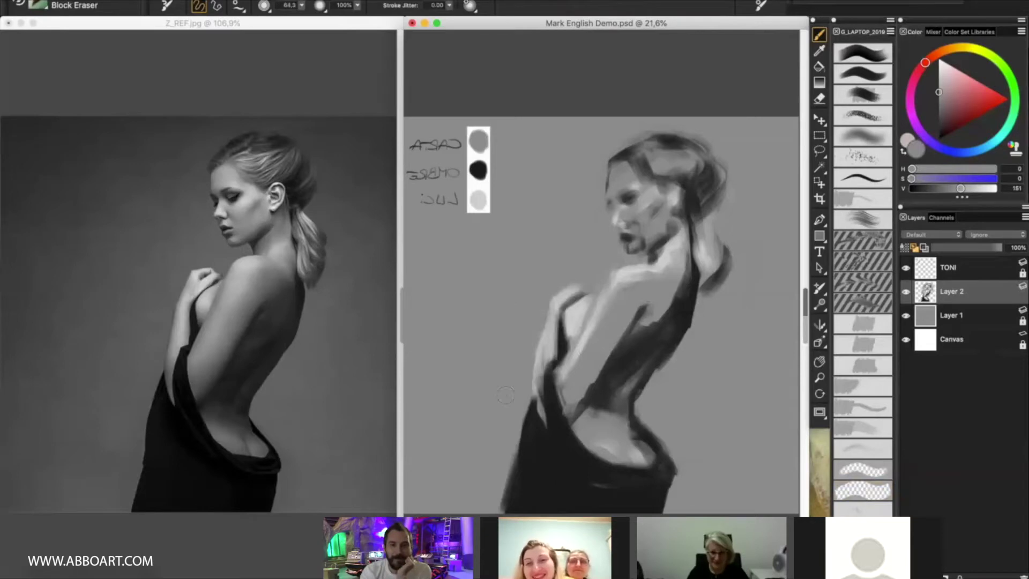
# - Skip ahead in the demo video to examine how the hair, face and neck are refined on the mirrored canvas
pyautogui.press('Right')
pyautogui.press('Right')
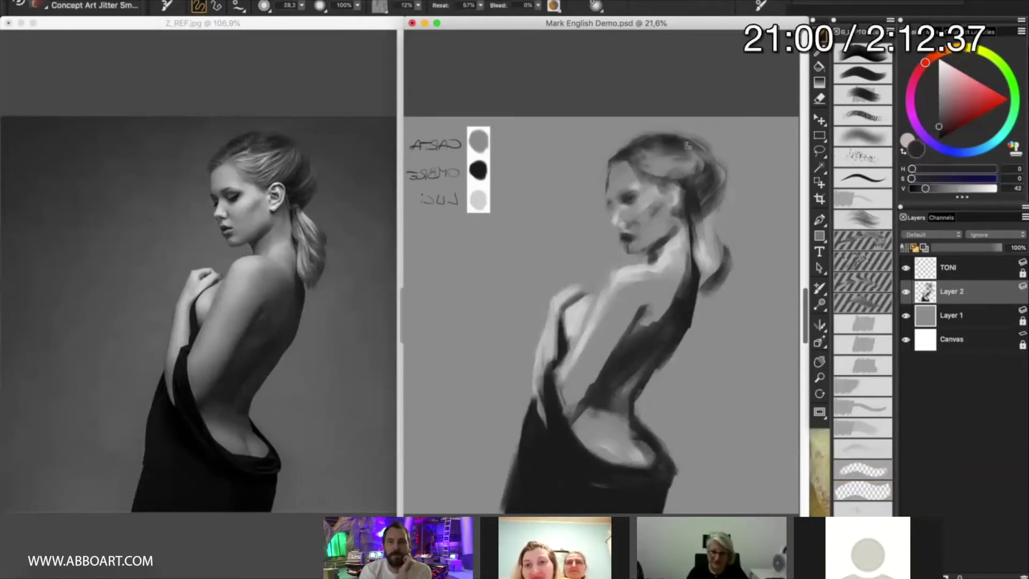
pyautogui.press('Right')
pyautogui.press('Right')
pyautogui.press('Right')
pyautogui.press('Right')
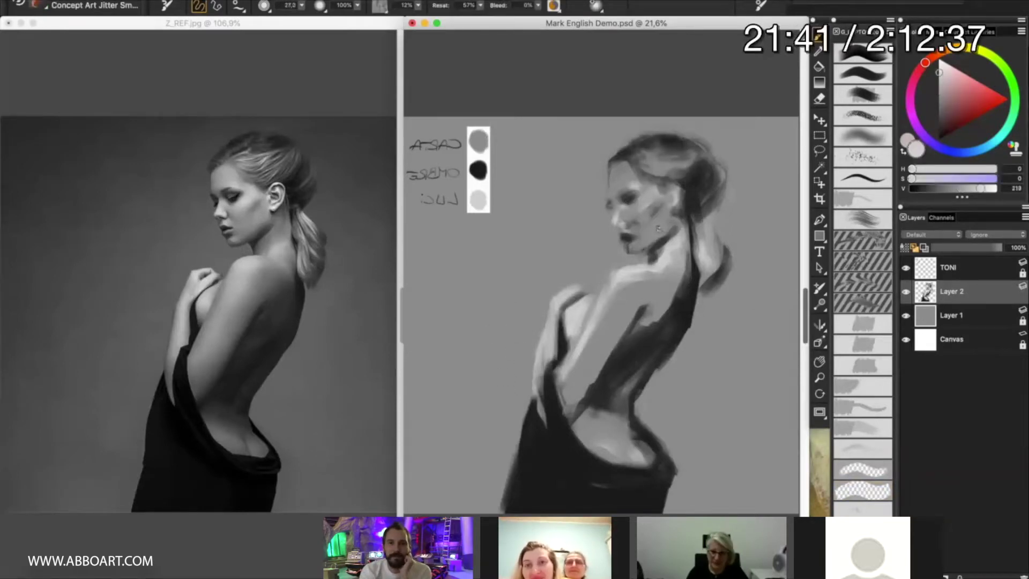
pyautogui.press('Right')
pyautogui.press('Right')
pyautogui.press('Right')
pyautogui.press('Right')
pyautogui.press('Right')
pyautogui.press('Right')
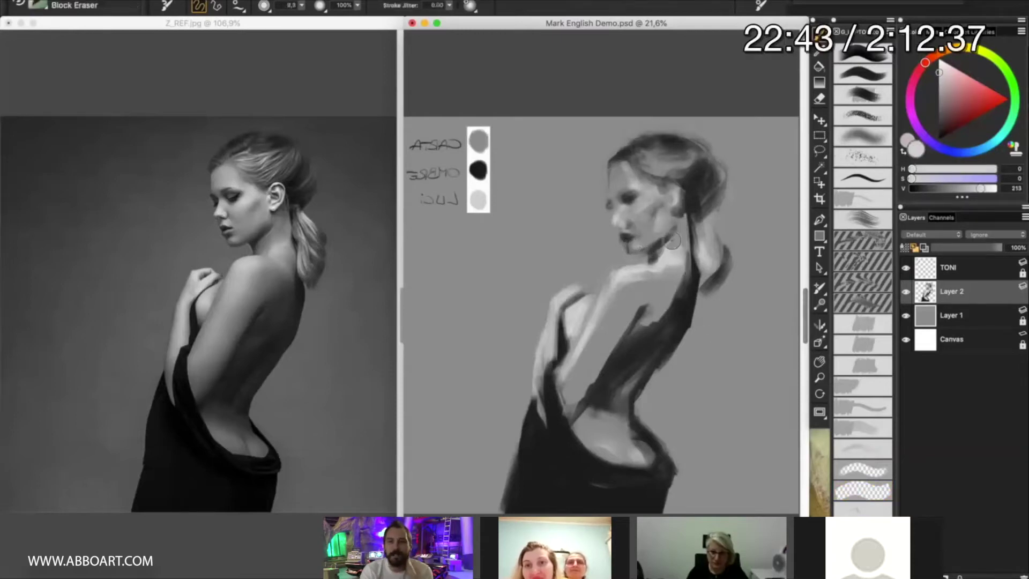
# - Skip ahead in the demo video to examine how the dress contour is cleaned and the back shadow is reshaped with mid gray
pyautogui.press('Right')
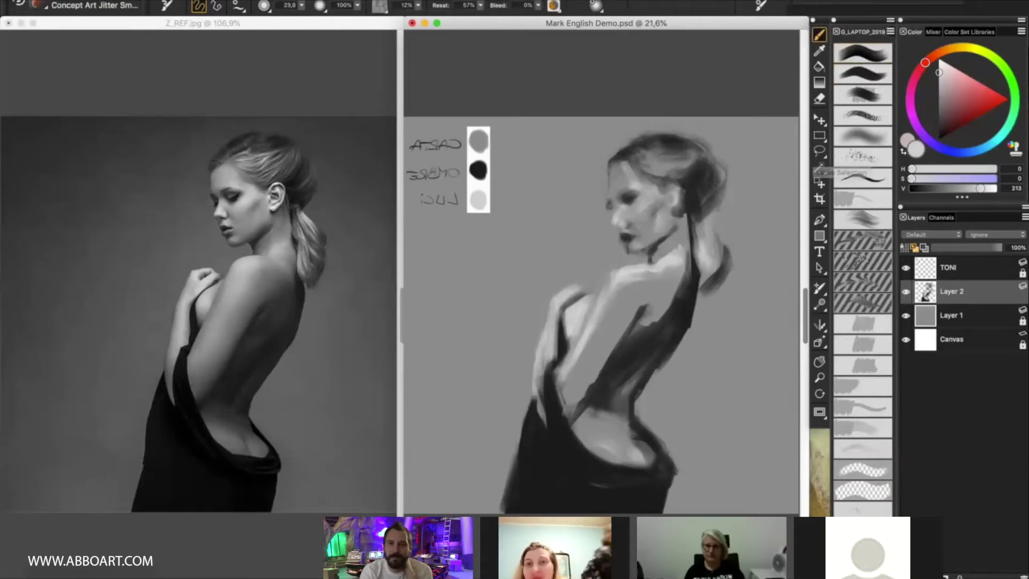
pyautogui.press('Right')
pyautogui.press('Right')
pyautogui.press('Right')
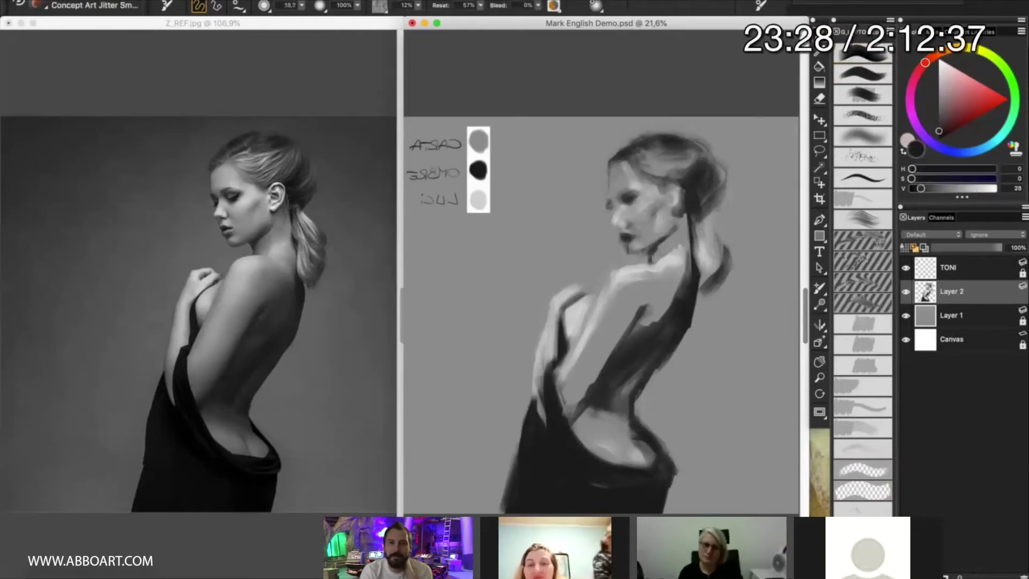
pyautogui.press('Right')
pyautogui.press('Right')
pyautogui.press('Right')
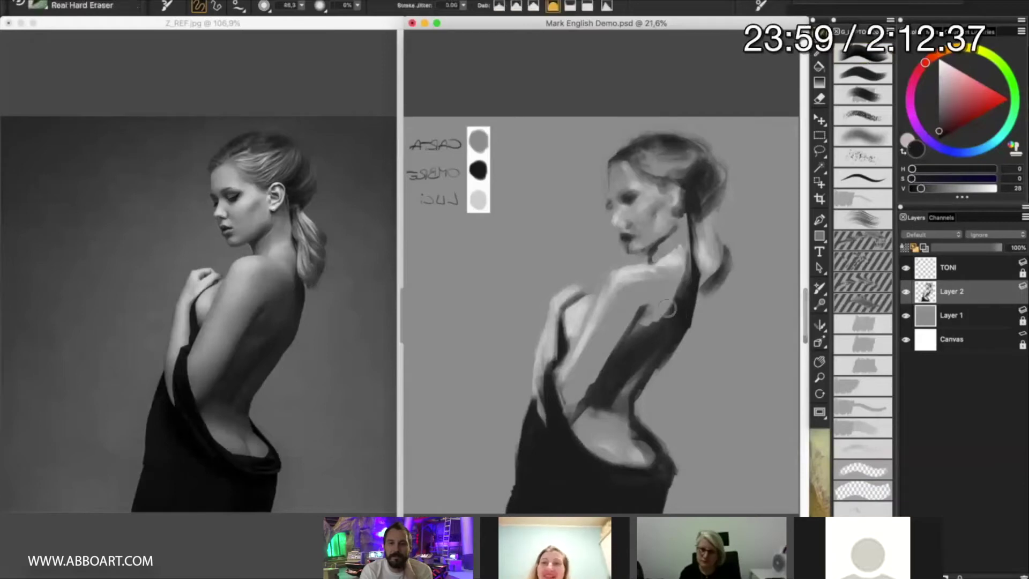
pyautogui.press('Right')
pyautogui.press('Right')
pyautogui.press('Right')
pyautogui.press('Right')
pyautogui.press('Right')
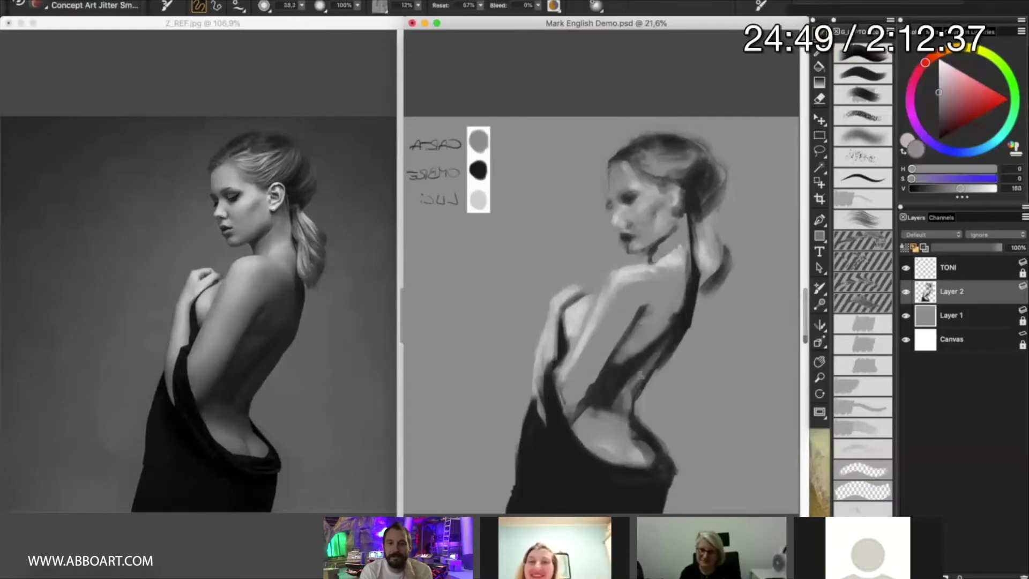
# - Skip ahead in the demo video to examine the shading of the lower back and the lights on the shoulder
pyautogui.press('Right')
pyautogui.press('Right')
pyautogui.press('Right')
pyautogui.press('Right')
pyautogui.press('Right')
pyautogui.press('Right')
pyautogui.press('Right')
pyautogui.press('Right')
pyautogui.press('Right')
pyautogui.press('Right')
pyautogui.press('Right')
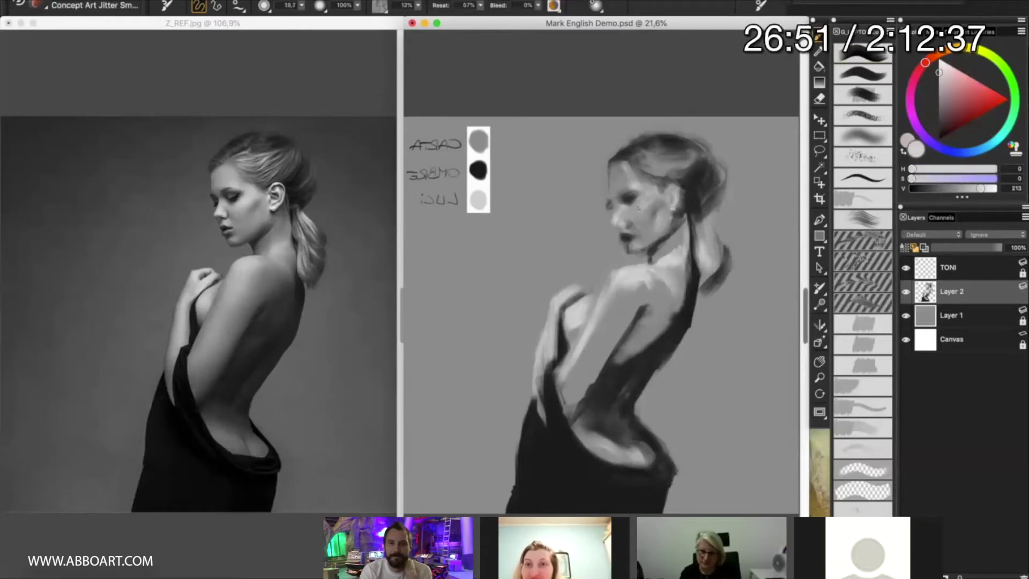
# - Skip ahead in the demo video to examine how the arm is lightened and the ponytail is reworked with mid gray
pyautogui.press('Right')
pyautogui.press('Right')
pyautogui.press('Right')
pyautogui.press('Right')
pyautogui.press('Right')
pyautogui.press('Right')
pyautogui.press('Right')
pyautogui.press('Right')
pyautogui.press('Right')
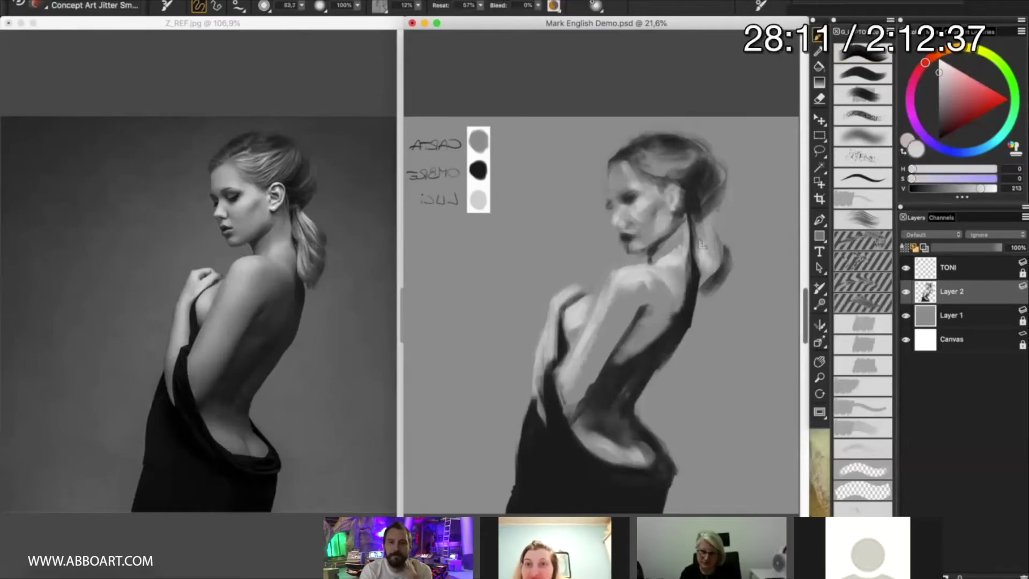
pyautogui.press('Right')
pyautogui.press('Right')
pyautogui.press('Right')
pyautogui.press('Right')
pyautogui.press('Right')
pyautogui.press('Right')
pyautogui.press('Right')
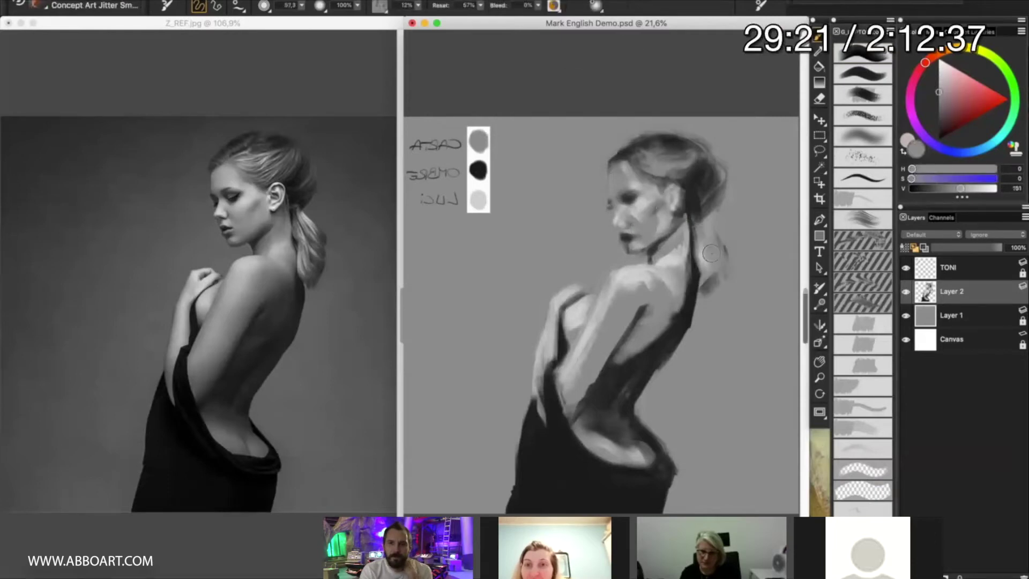
# - Skip ahead in the demo video to examine how the shoulder blade shadow is softened and light is added to the ponytail
pyautogui.press('Right')
pyautogui.press('Right')
pyautogui.press('Right')
pyautogui.press('Right')
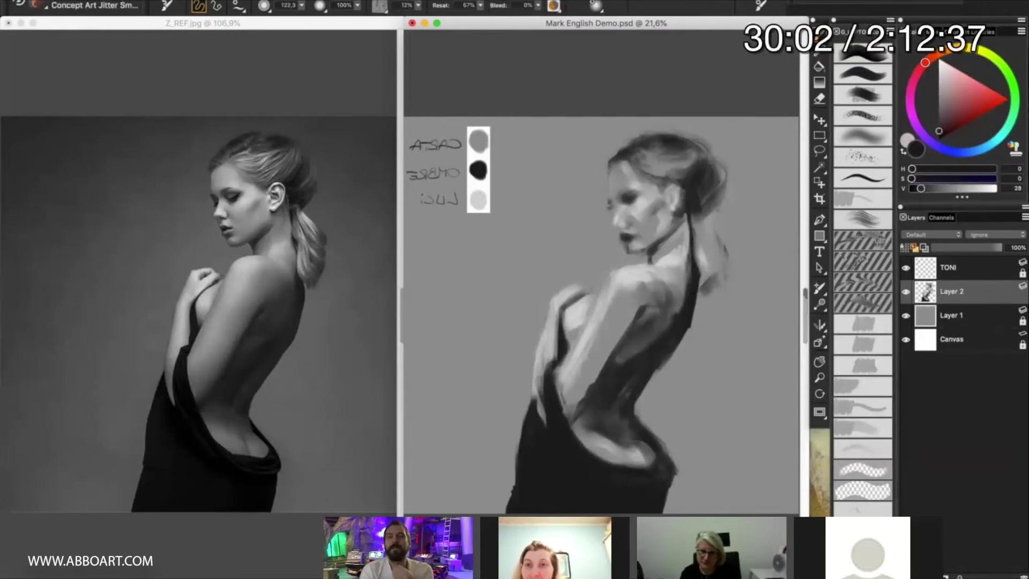
pyautogui.press('Right')
pyautogui.press('Right')
pyautogui.press('Right')
pyautogui.press('Right')
pyautogui.press('Right')
pyautogui.press('Right')
pyautogui.press('Right')
pyautogui.press('Right')
pyautogui.press('Right')
pyautogui.press('Right')
pyautogui.press('Right')
pyautogui.press('Right')
pyautogui.press('Right')
pyautogui.press('Right')
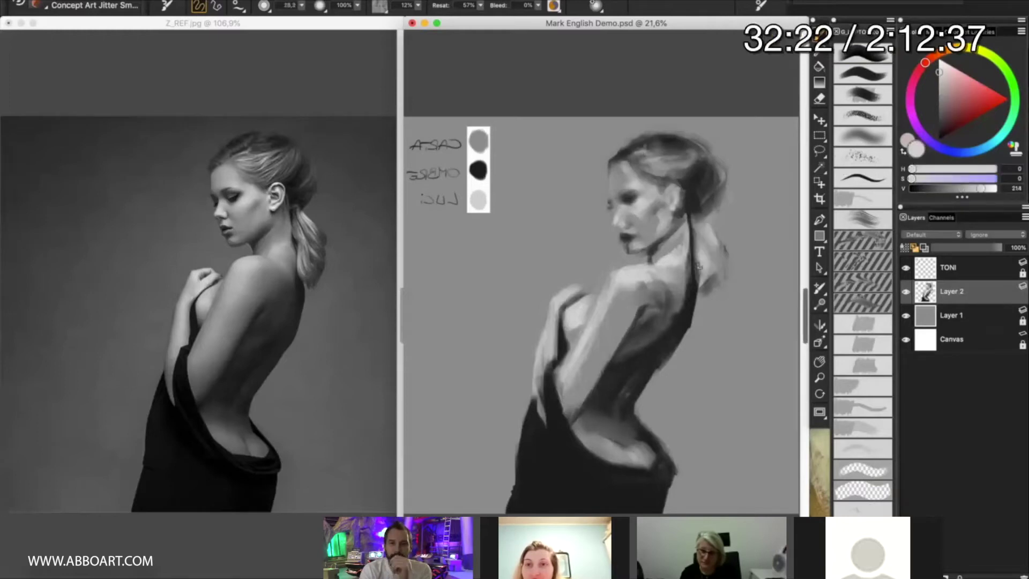
# - Skip ahead to the background painting, and rewind the demo video to the point before the background layer is added
pyautogui.press('Right')
pyautogui.press('Right')
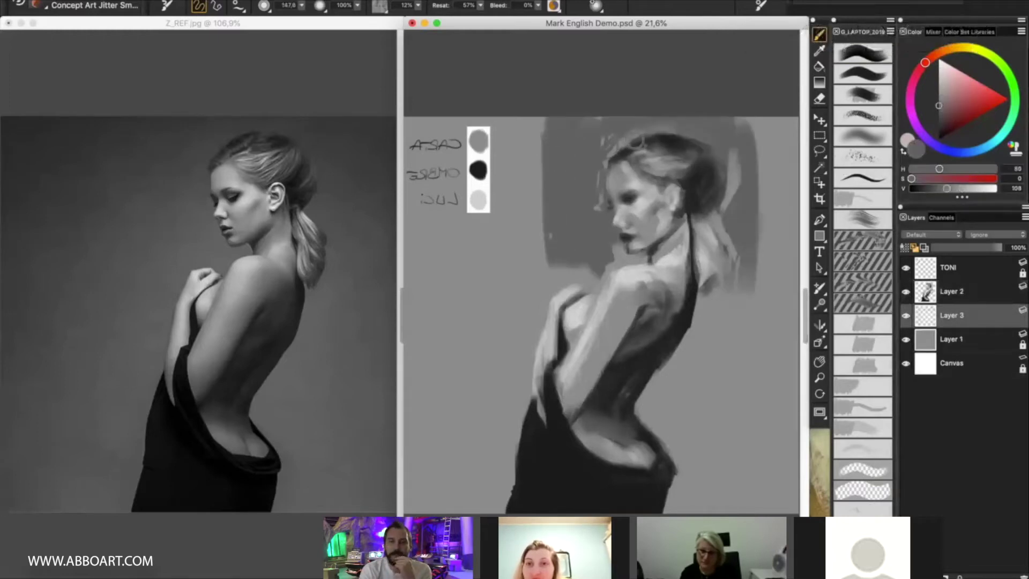
pyautogui.press('Left')
pyautogui.press('Left')
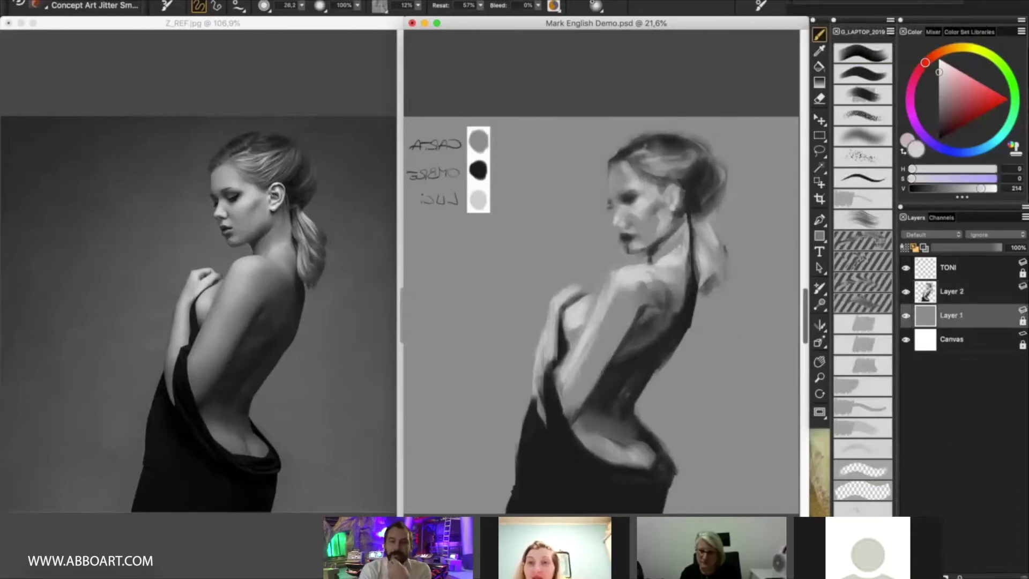
# - Add a layer between Layer 1 and Layer 2, sample the background gray and darken it for painting around the figure
pyautogui.press('super+shift+n')
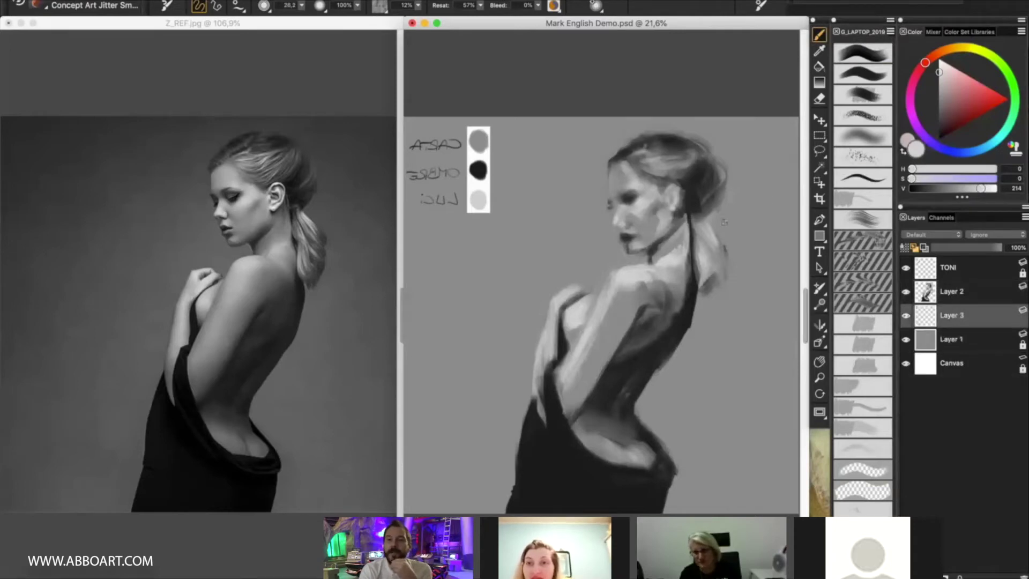
pyautogui.keyDown('alt'); pyautogui.click(738, 214); pyautogui.keyUp('alt')
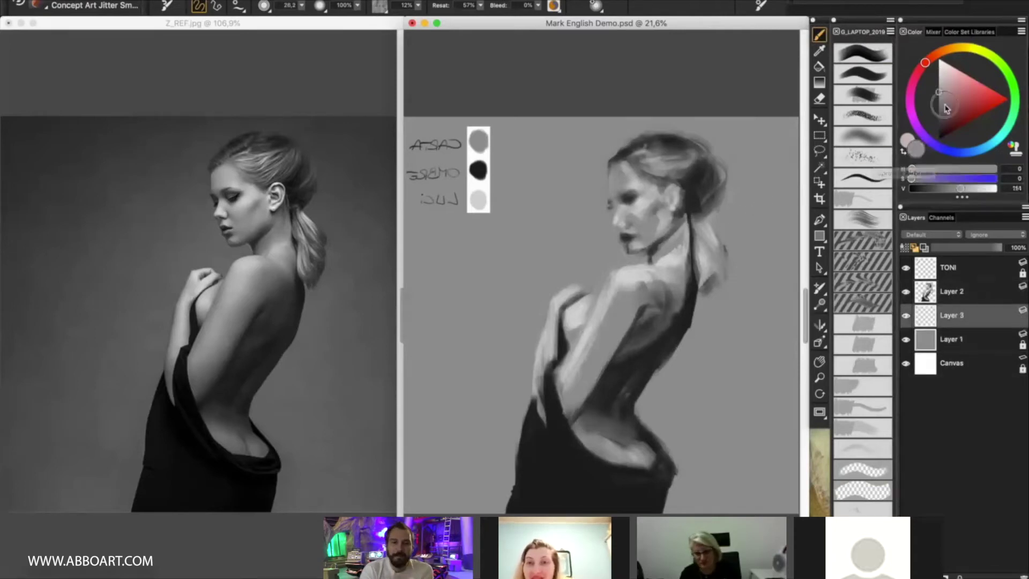
pyautogui.click(933, 110)
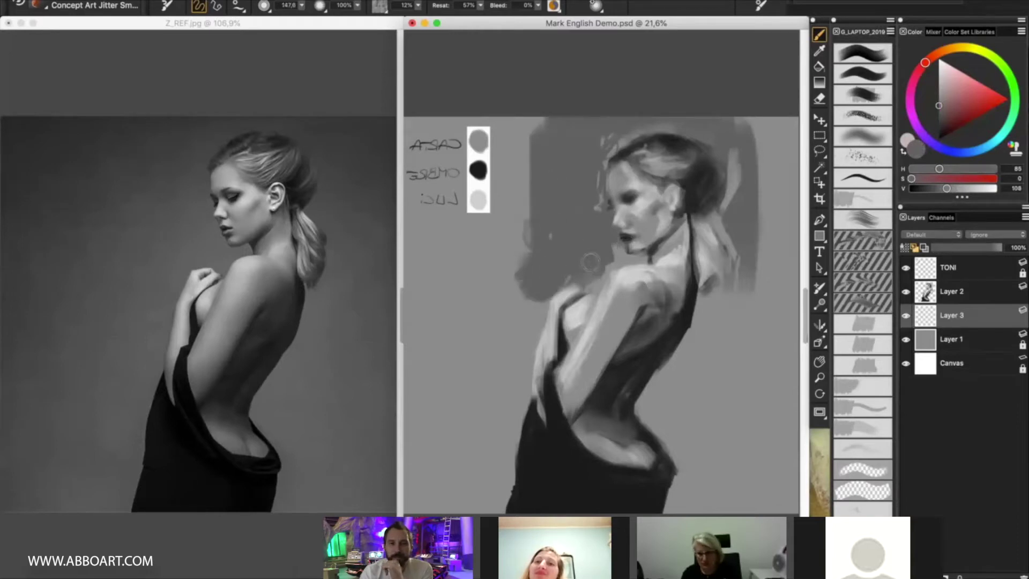
pyautogui.press('Right')
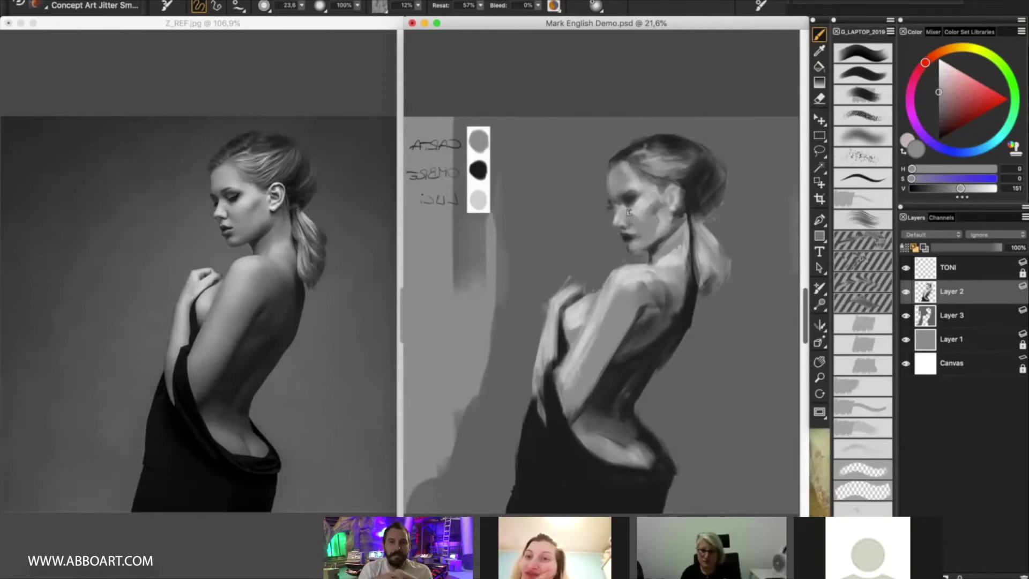
# - Switch from the eraser to the brush, sample the dark OMBRE tone and paint small dark accents on the nose and mouth
pyautogui.moveTo(585, 2)
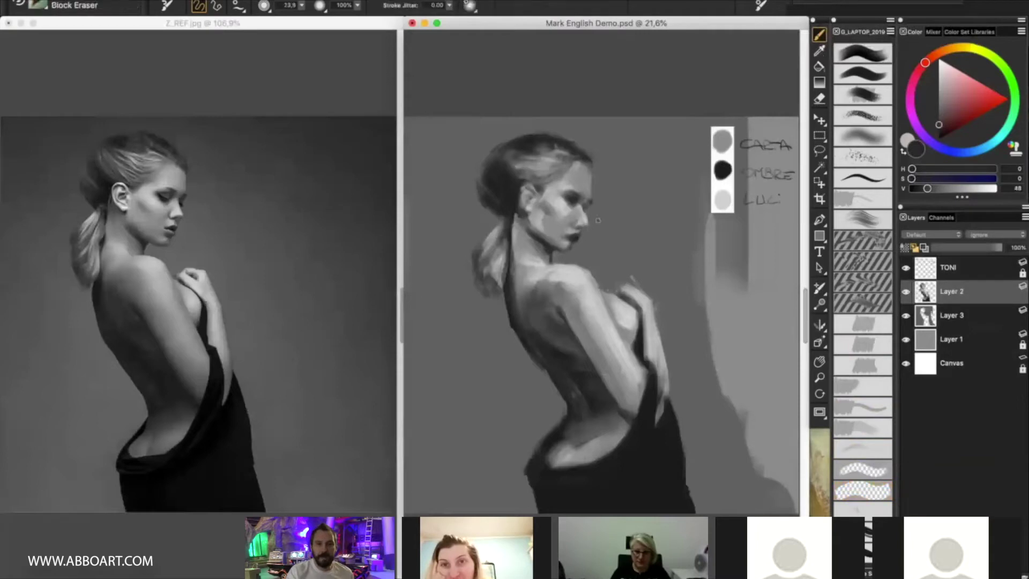
pyautogui.press('[')
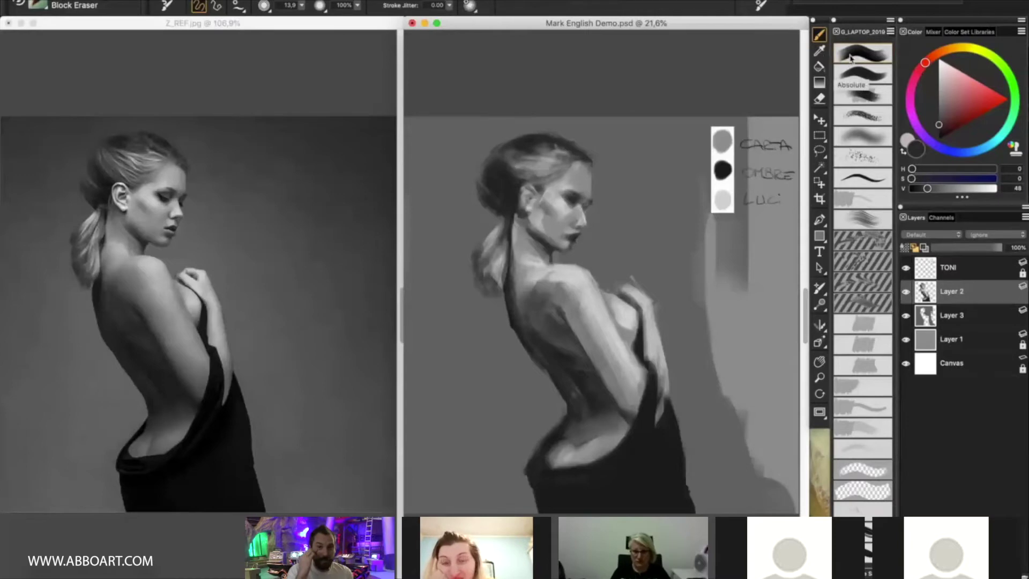
pyautogui.press('b')
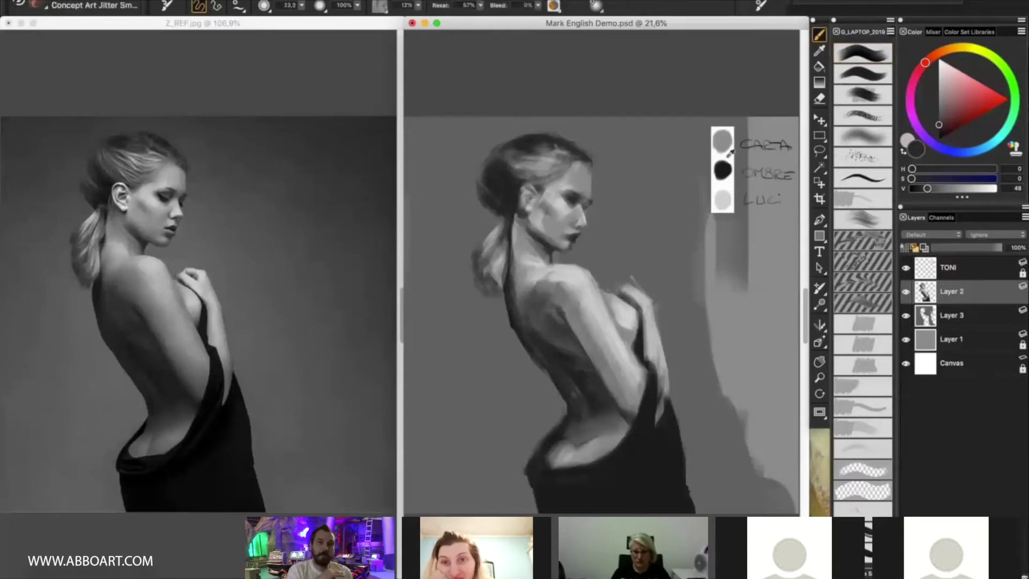
pyautogui.click(726, 168)
pyautogui.moveTo(577, 214); pyautogui.dragTo(570, 216)
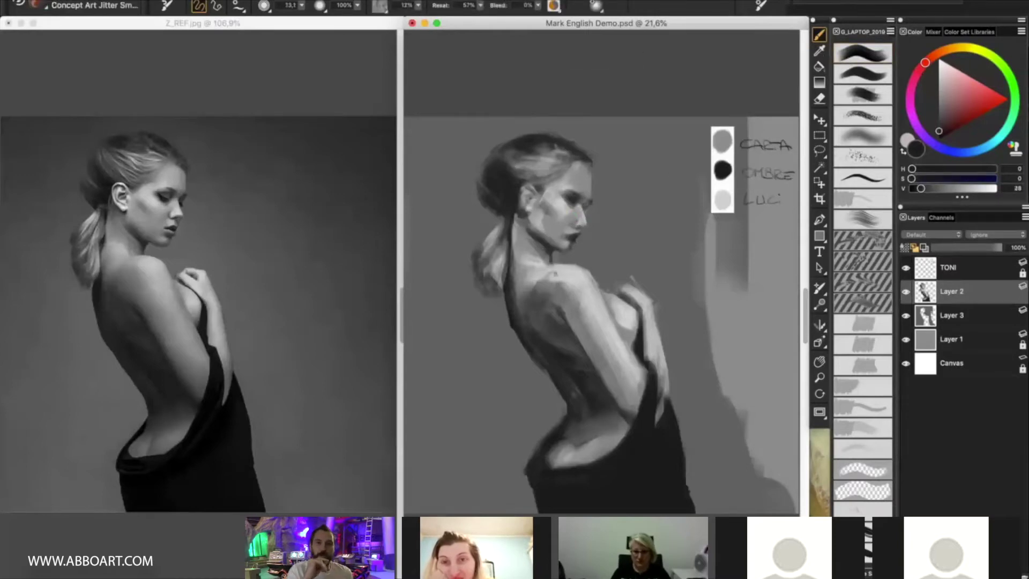
pyautogui.moveTo(582, 257)
pyautogui.mouseDown()
pyautogui.moveTo(564, 247)
pyautogui.moveTo(573, 237)
pyautogui.mouseUp()
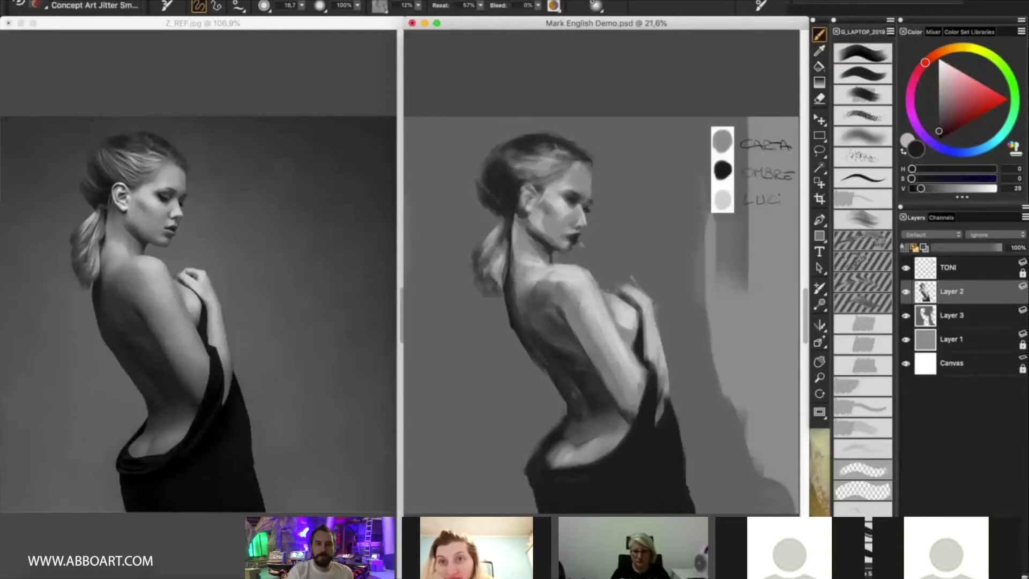
# - Sample tones around the raised hand and the LUCI swatch to refine the fingers and the light areas
pyautogui.keyDown('alt'); pyautogui.click(646, 278); pyautogui.keyUp('alt')
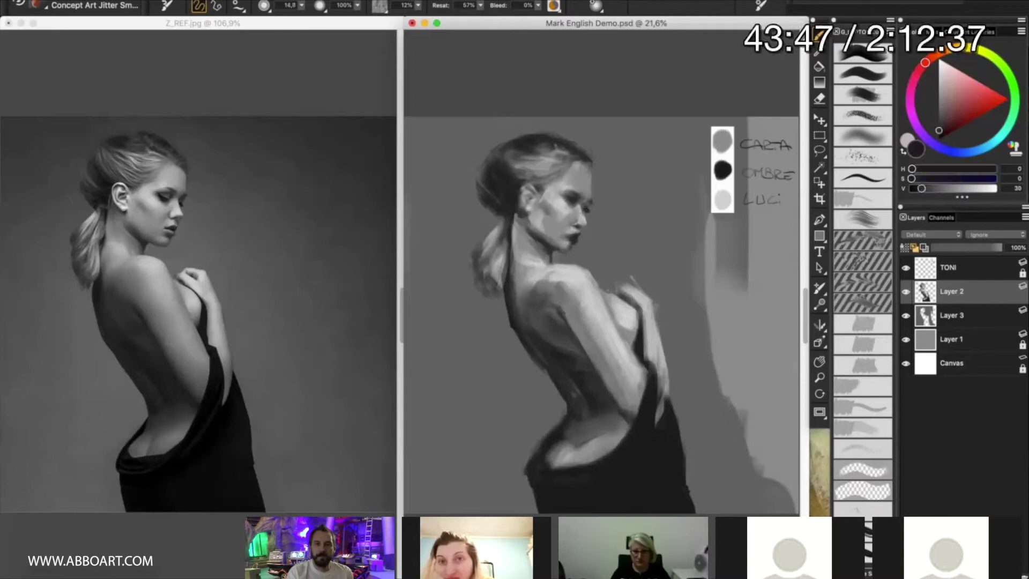
pyautogui.keyDown('alt'); pyautogui.click(609, 271); pyautogui.keyUp('alt')
pyautogui.keyDown('alt'); pyautogui.click(649, 316); pyautogui.keyUp('alt')
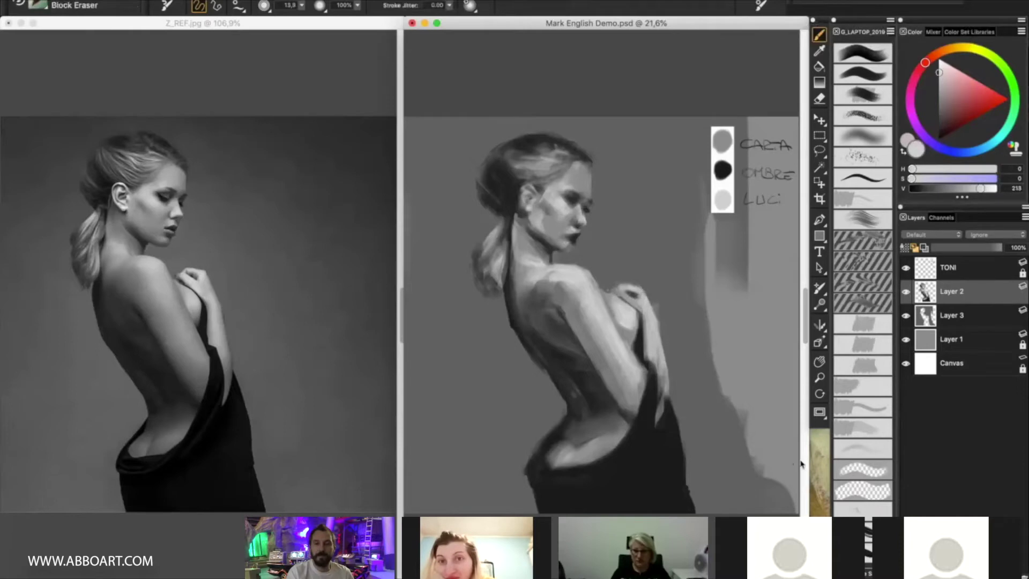
pyautogui.click(963, 323)
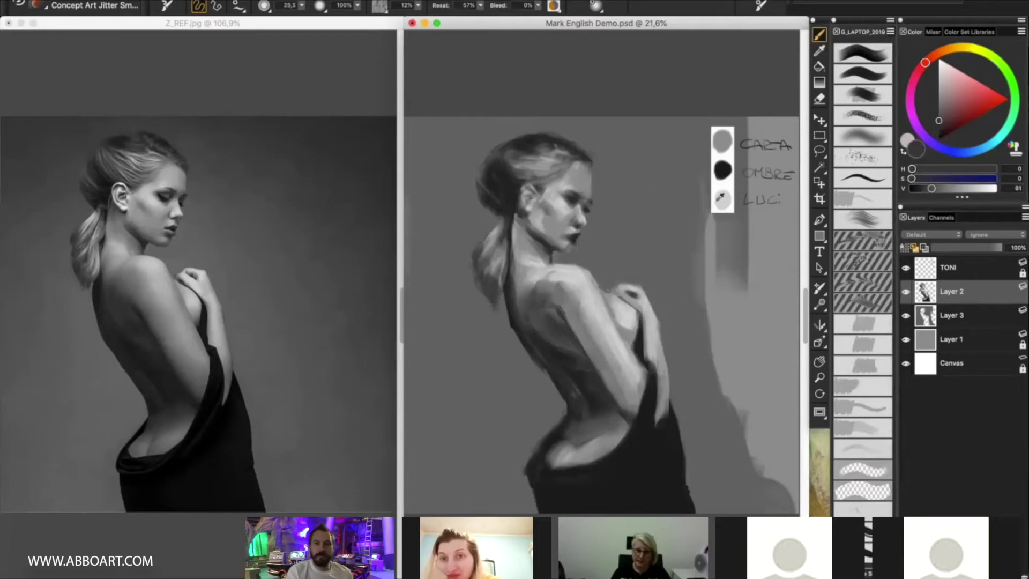
pyautogui.keyDown('alt'); pyautogui.click(723, 196); pyautogui.keyUp('alt')
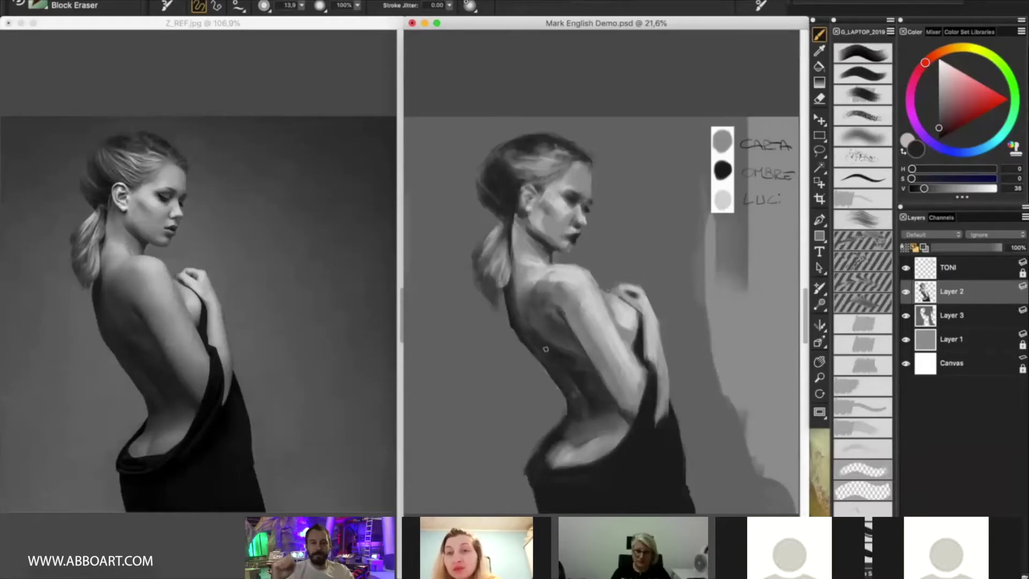
# - Sample the mid-gray tone and erase the dark strip along the back of the neck with the Block Eraser
pyautogui.keyDown('alt'); pyautogui.click(702, 159); pyautogui.keyUp('alt')
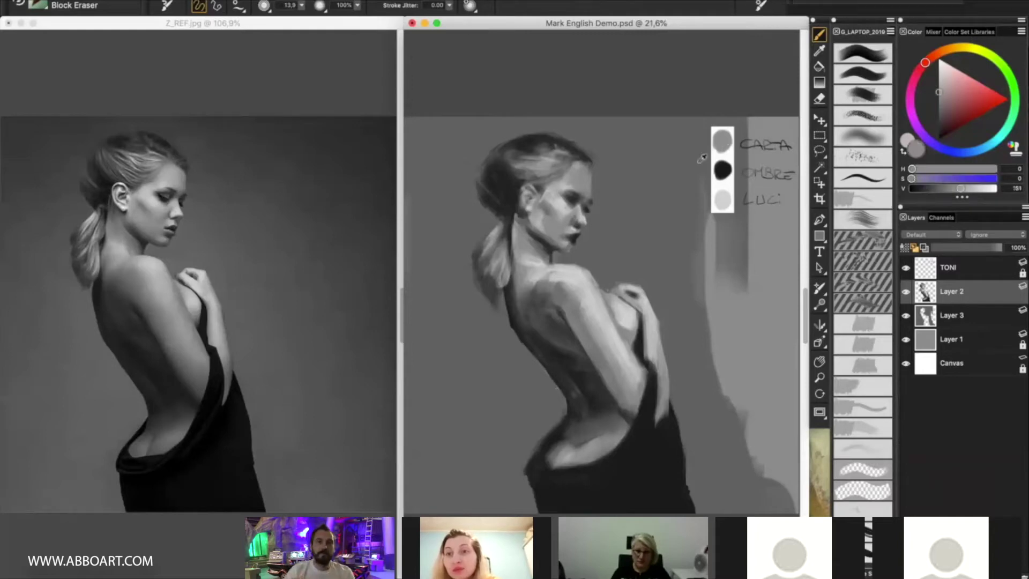
pyautogui.moveTo(509, 234); pyautogui.dragTo(519, 223)
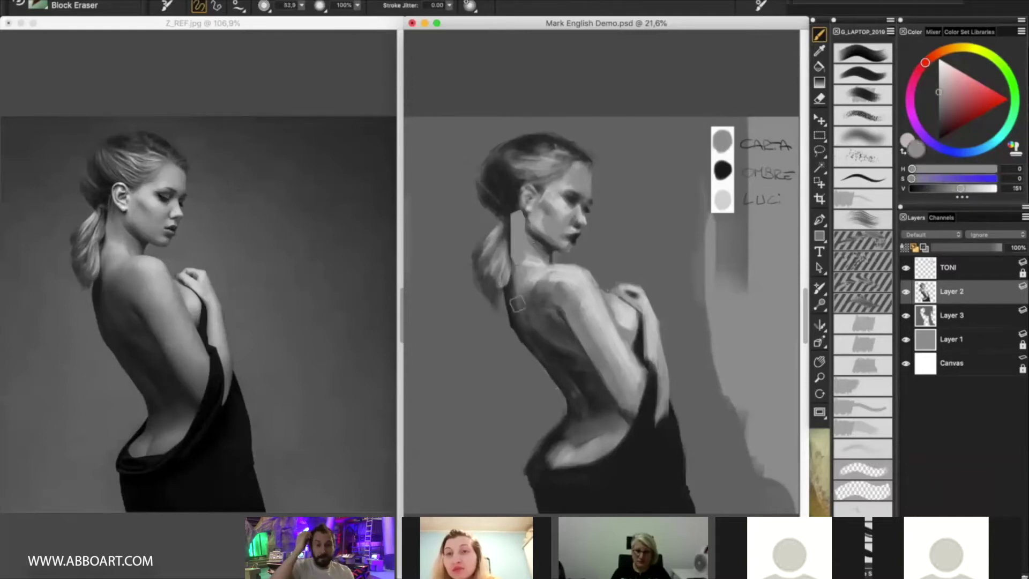
# - Clean up the edge behind the neck with the Block Eraser, and paint sampled dark hair tone under the ear with Concept Art Jitter
pyautogui.click(863, 115)
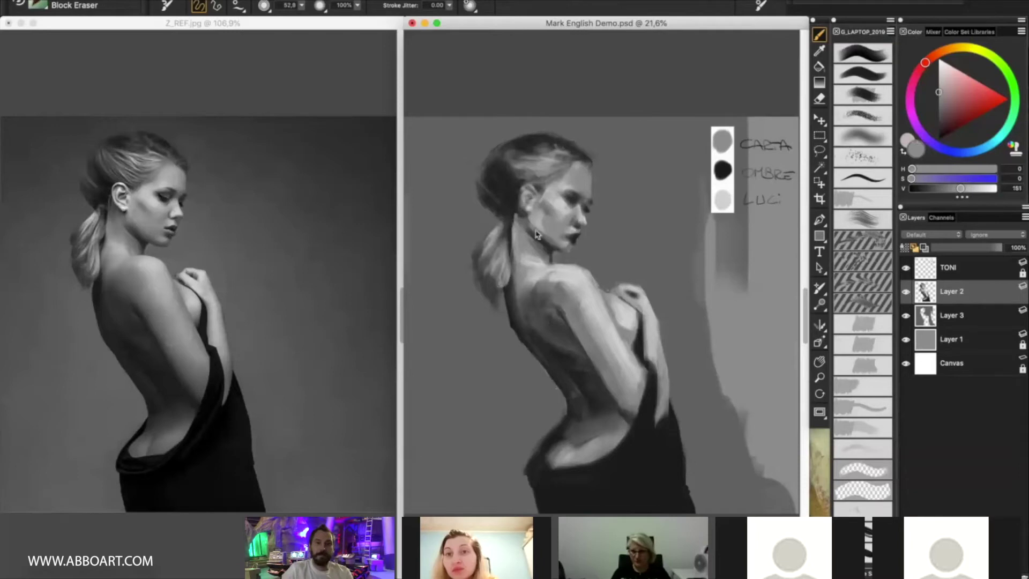
pyautogui.moveTo(518, 225); pyautogui.dragTo(520, 215)
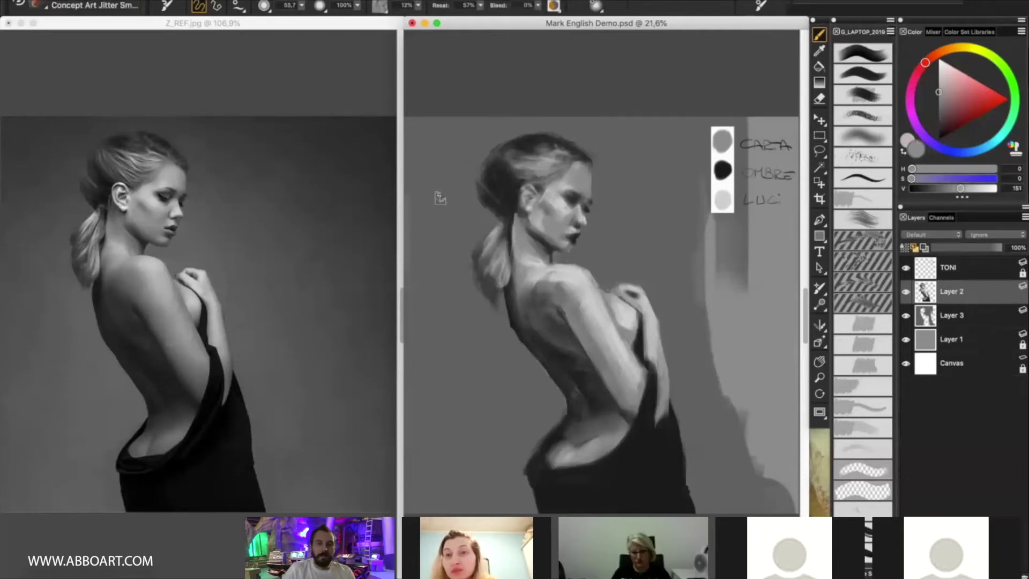
pyautogui.keyDown('alt'); pyautogui.click(502, 203); pyautogui.keyUp('alt')
pyautogui.moveTo(502, 202); pyautogui.dragTo(517, 207)
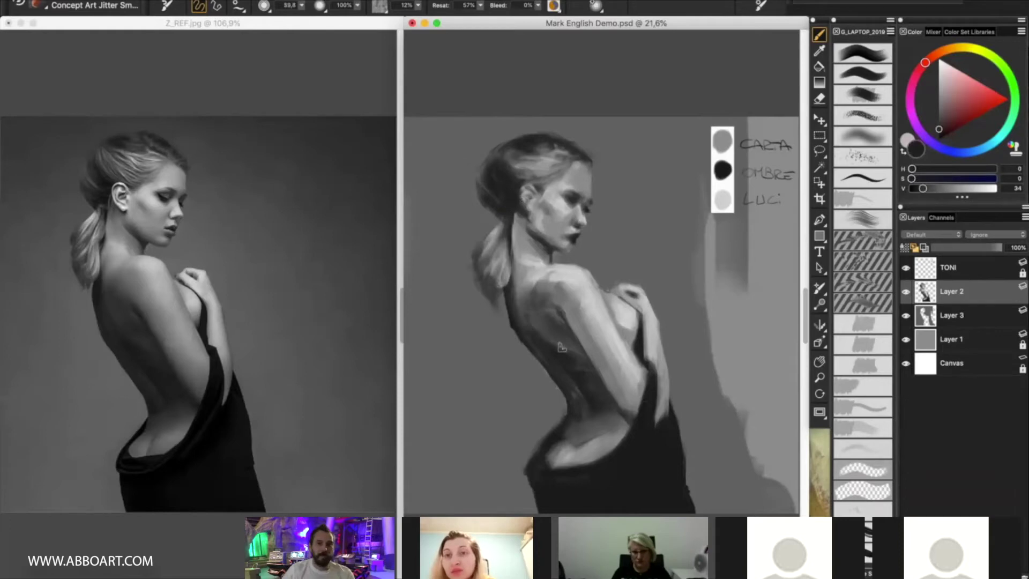
# - Sample the dark OMBRE tone and paint small dark accents on the face and the shoulder blade
pyautogui.keyDown('alt'); pyautogui.click(725, 165); pyautogui.keyUp('alt')
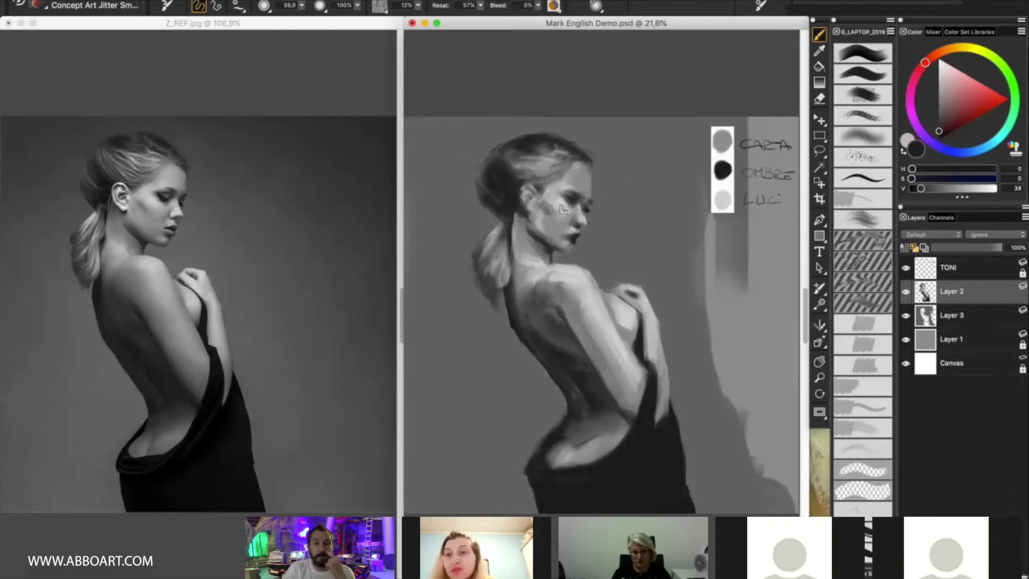
pyautogui.moveTo(567, 202); pyautogui.dragTo(569, 205)
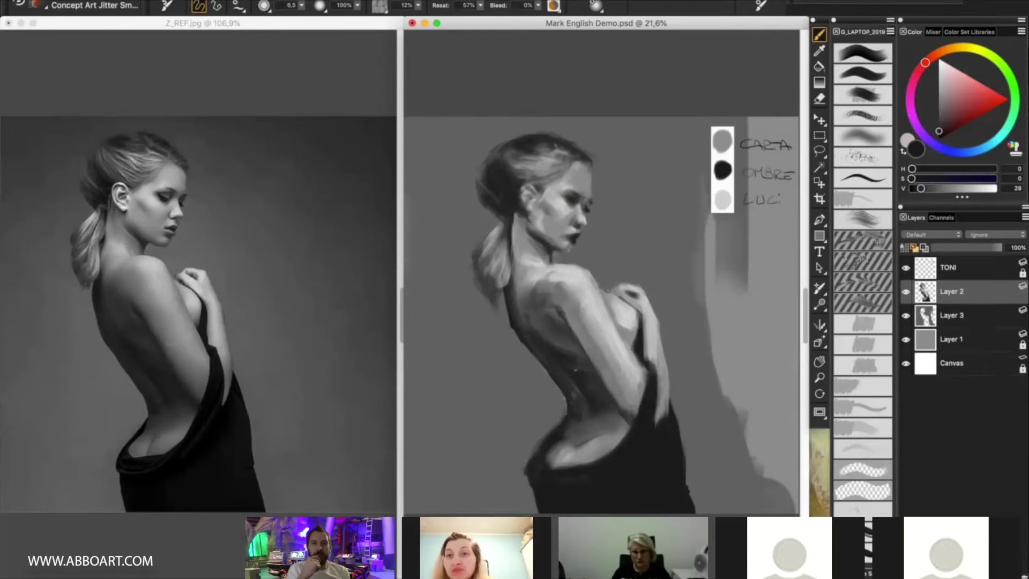
pyautogui.moveTo(558, 321); pyautogui.dragTo(562, 320)
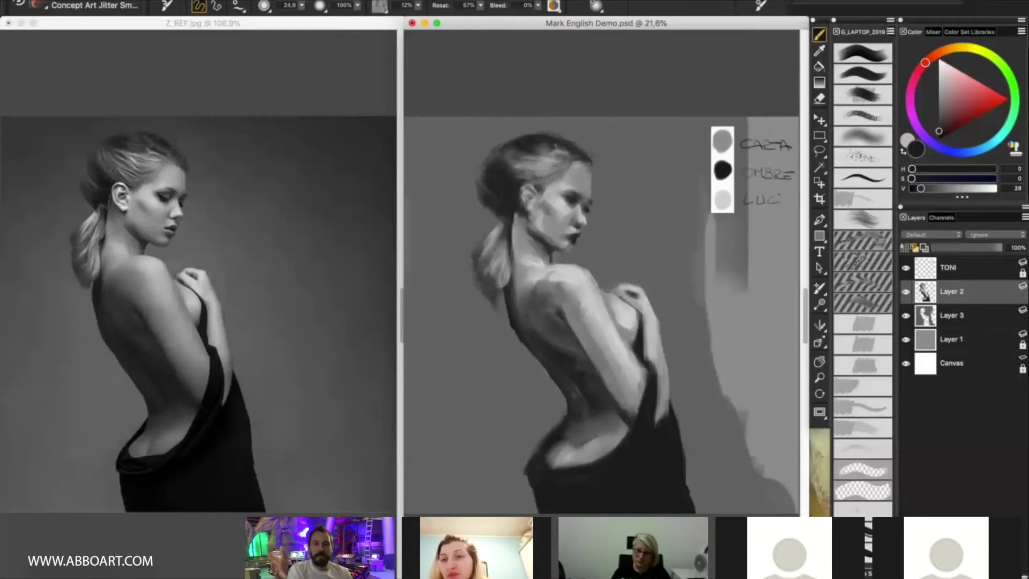
# - Sample the gray skin tones beside the elbow and brush them over the lower back to soften its shading
pyautogui.moveTo(626, 418); pyautogui.dragTo(597, 421)
pyautogui.keyDown('alt'); pyautogui.click(621, 422); pyautogui.keyUp('alt')
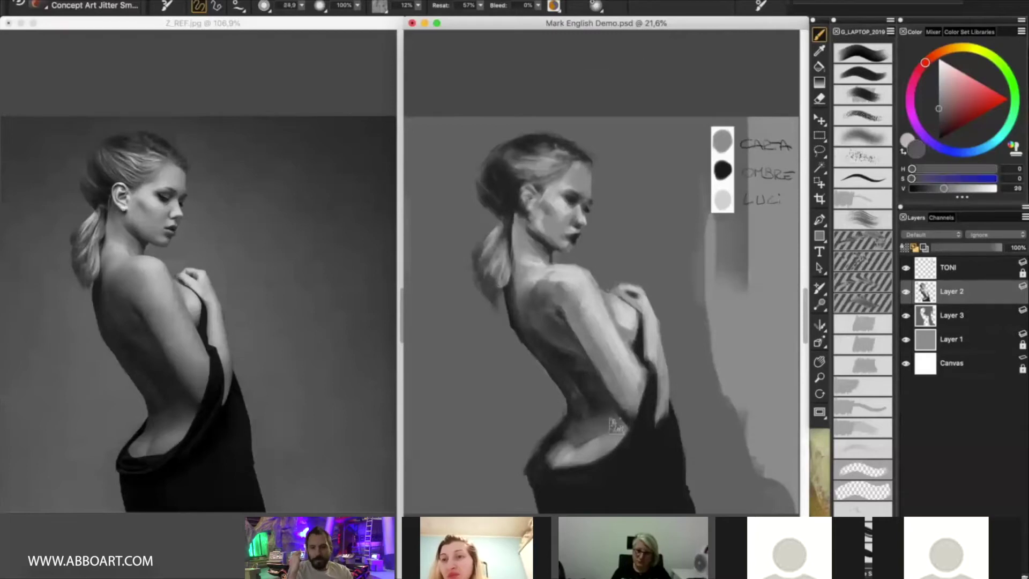
pyautogui.moveTo(629, 438)
pyautogui.mouseDown()
pyautogui.moveTo(614, 425)
pyautogui.moveTo(611, 438)
pyautogui.mouseUp()
pyautogui.keyDown('alt'); pyautogui.click(628, 440); pyautogui.keyUp('alt')
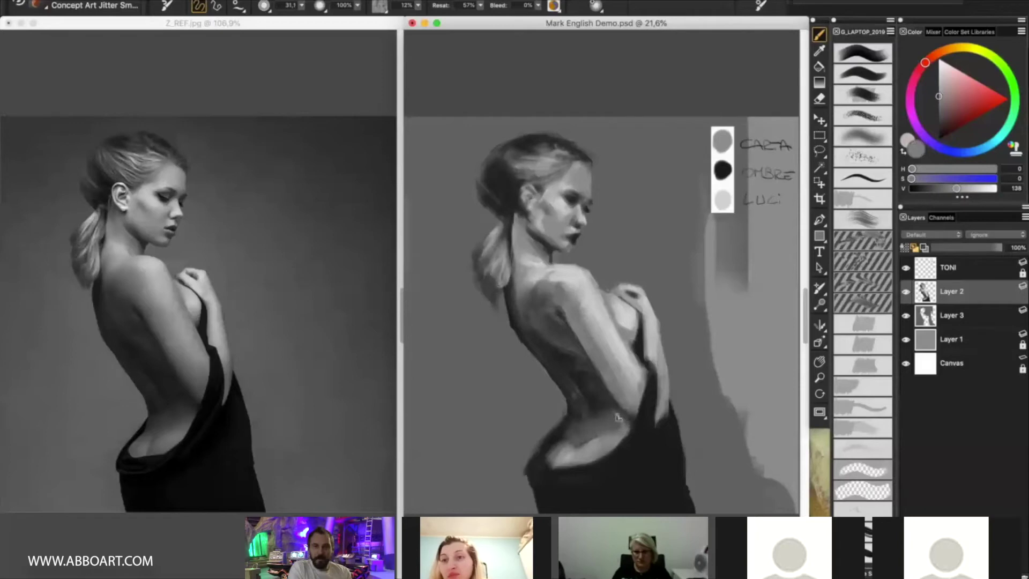
pyautogui.keyDown('alt'); pyautogui.click(616, 415); pyautogui.keyUp('alt')
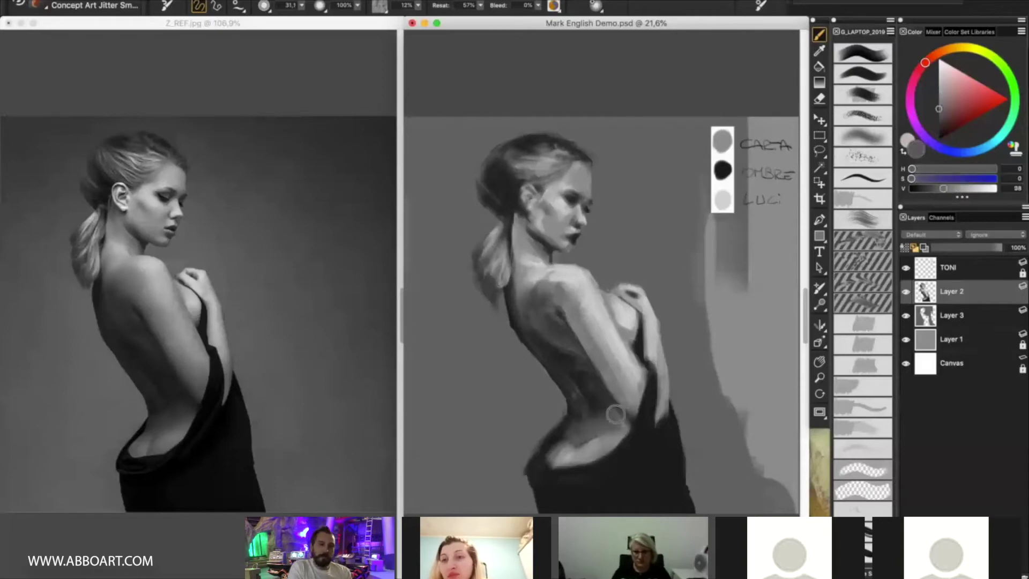
# - Resample tones around the elbow and adjust the brush size to refine the elbow's shaded edge
pyautogui.press(']')
pyautogui.keyDown('alt'); pyautogui.click(617, 416); pyautogui.keyUp('alt')
pyautogui.keyDown('alt'); pyautogui.click(616, 416); pyautogui.keyUp('alt')
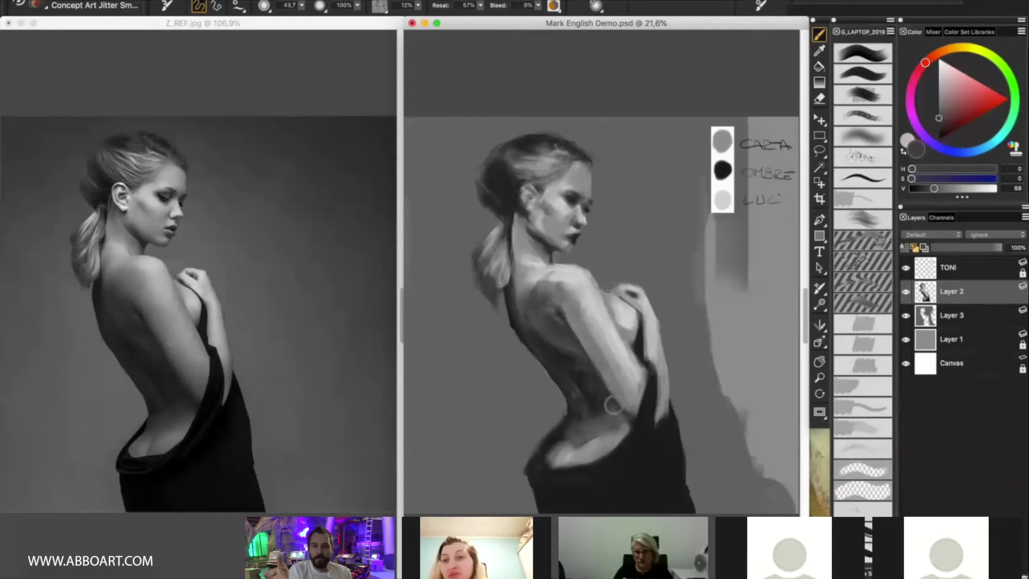
pyautogui.keyDown('alt'); pyautogui.click(627, 410); pyautogui.keyUp('alt')
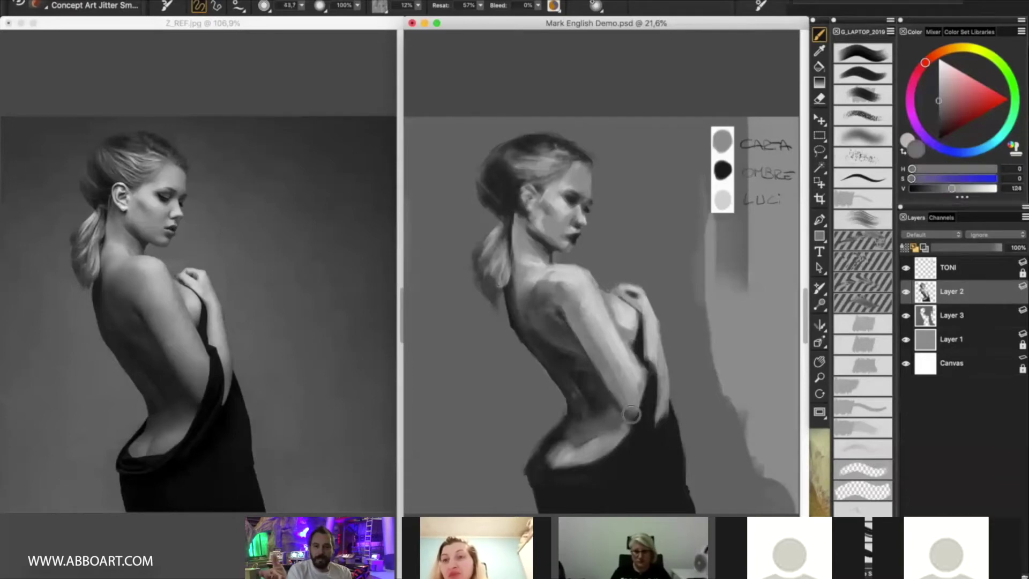
pyautogui.press('[')
# - Sample the black drape tone and the CARTA gray to refine the raised forearm's lower edge against the drape
pyautogui.keyDown('alt'); pyautogui.click(627, 453); pyautogui.keyUp('alt')
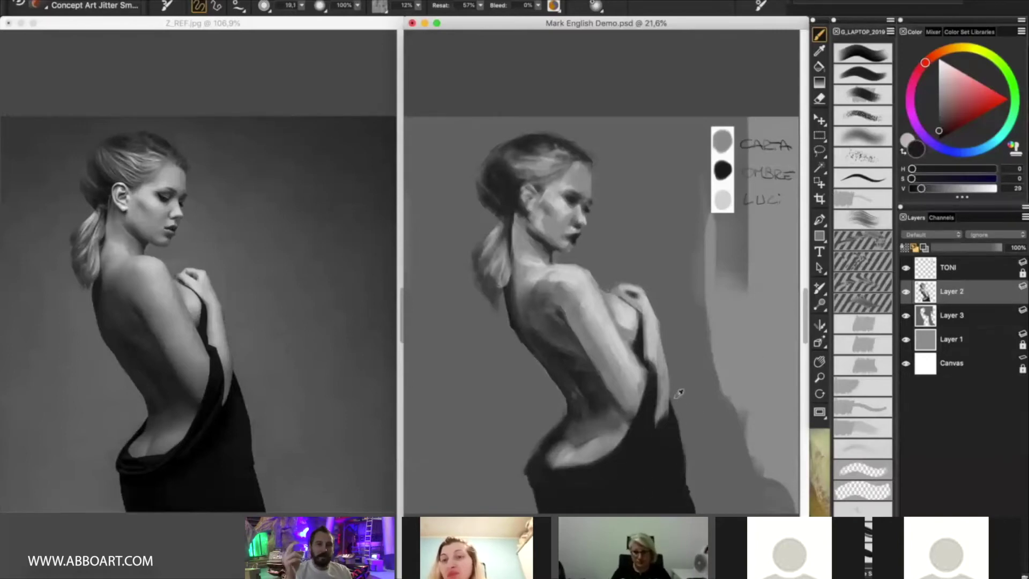
pyautogui.keyDown('alt'); pyautogui.click(731, 139); pyautogui.keyUp('alt')
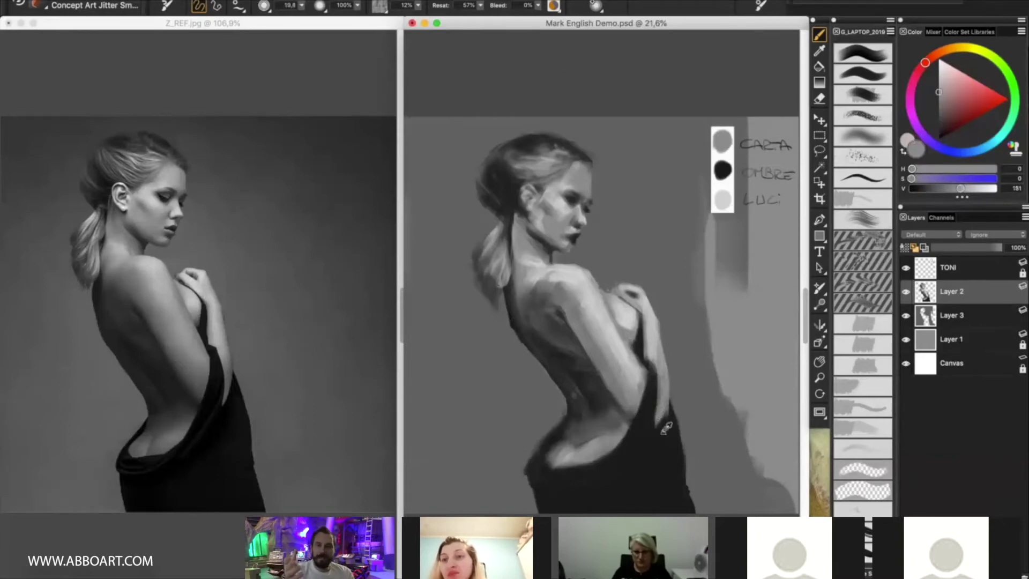
pyautogui.keyDown('alt'); pyautogui.click(664, 431); pyautogui.keyUp('alt')
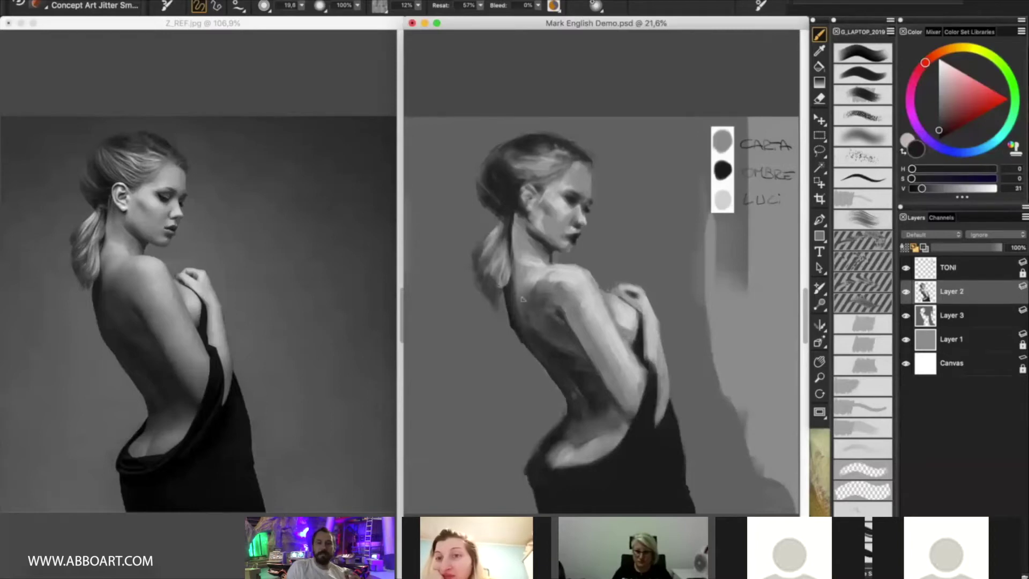
# - Sample skin tones and the CARTA gray to refine the shading of the nape, shoulder blade and arm above the elbow
pyautogui.moveTo(516, 280); pyautogui.dragTo(519, 278)
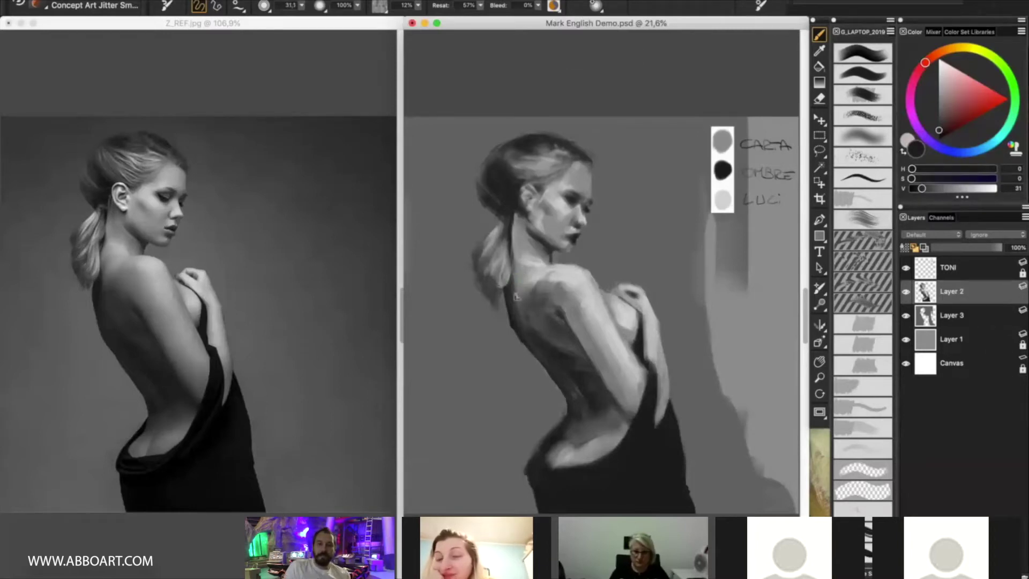
pyautogui.keyDown('alt'); pyautogui.click(518, 290); pyautogui.keyUp('alt')
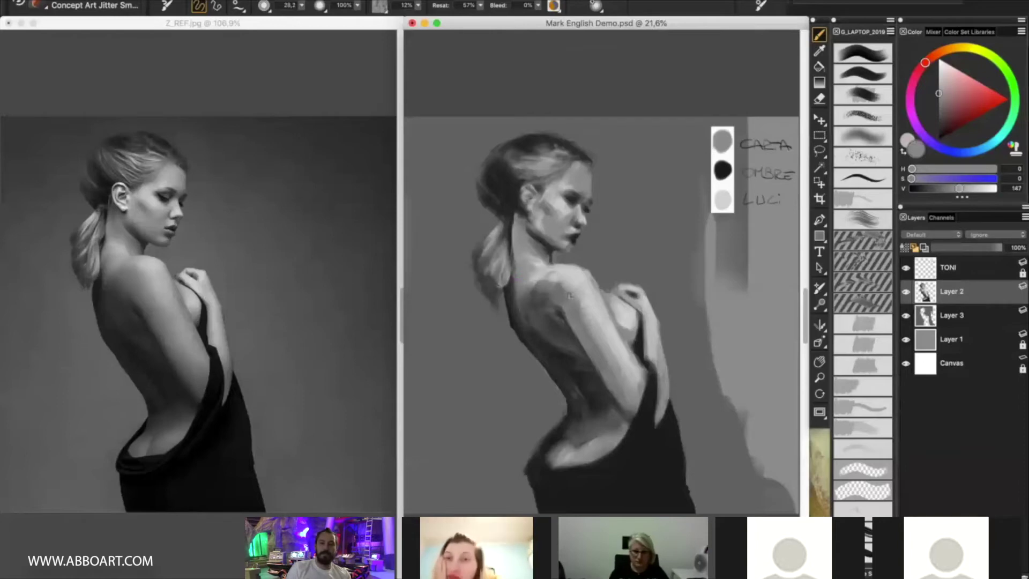
pyautogui.moveTo(570, 313)
pyautogui.mouseDown()
pyautogui.moveTo(579, 321)
pyautogui.moveTo(562, 322)
pyautogui.mouseUp()
pyautogui.keyDown('alt'); pyautogui.click(560, 332); pyautogui.keyUp('alt')
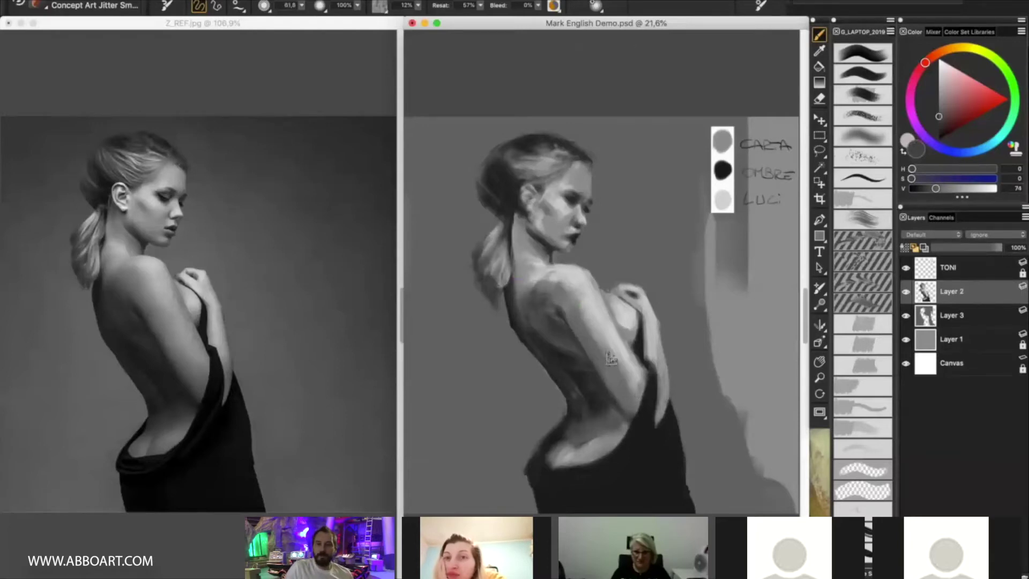
pyautogui.keyDown('alt'); pyautogui.click(722, 152); pyautogui.keyUp('alt')
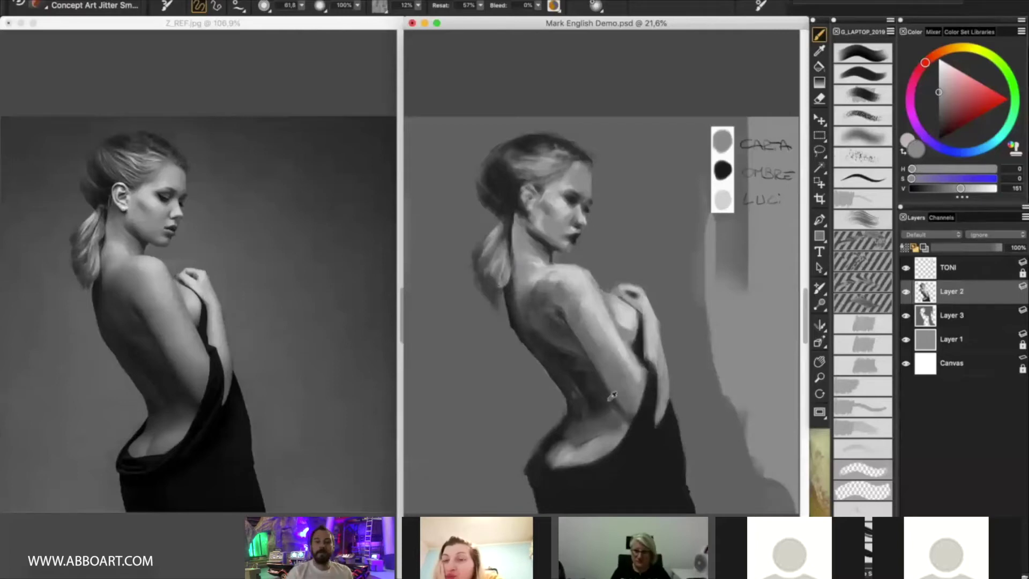
pyautogui.keyDown('alt'); pyautogui.click(630, 405); pyautogui.keyUp('alt')
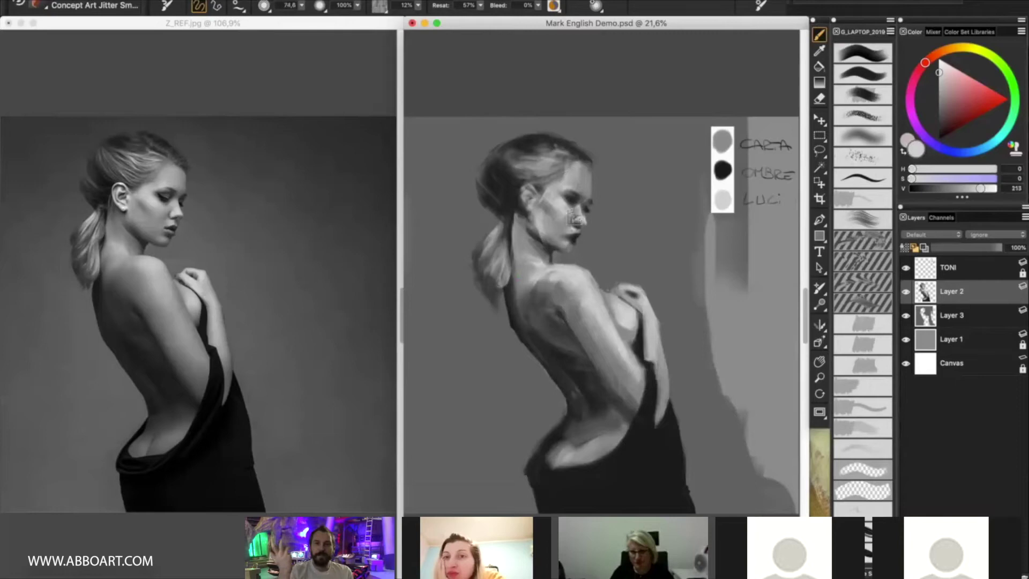
# - Paint light accents on the cheek and nose with the light tone, reducing the brush size for finer detail
pyautogui.moveTo(560, 202); pyautogui.dragTo(584, 205)
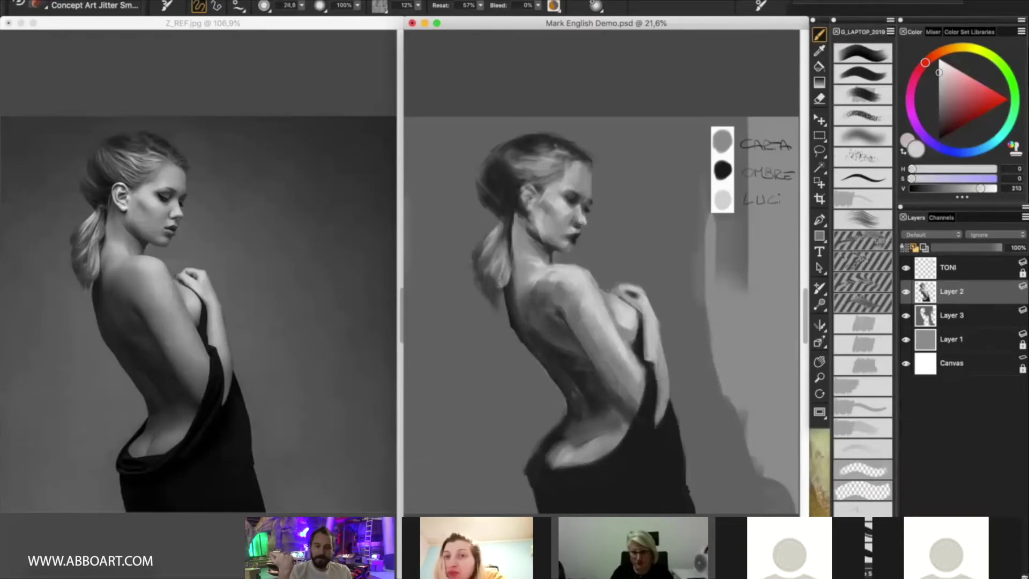
pyautogui.press('[')
pyautogui.press('[')
pyautogui.press('[')
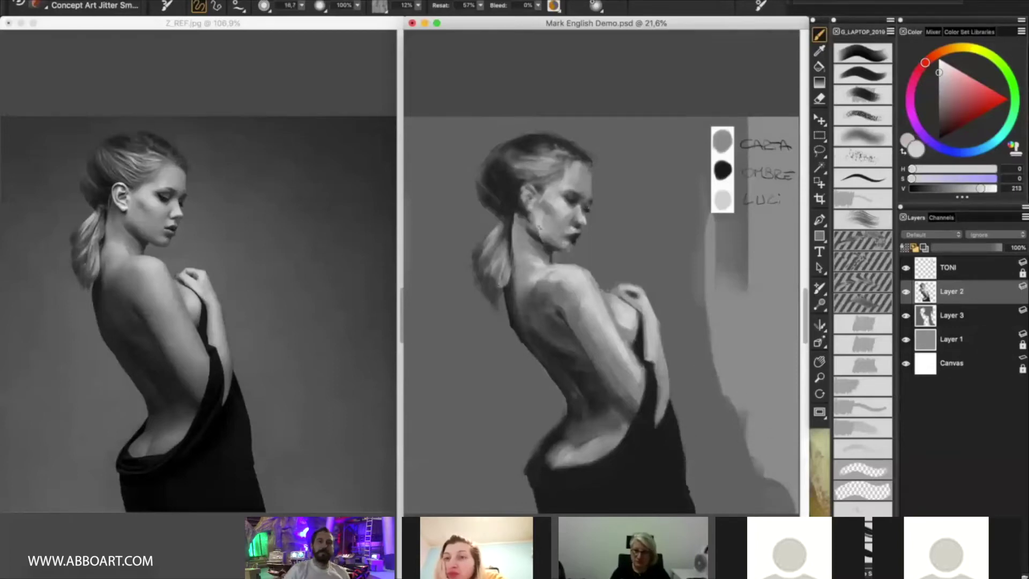
# - Sample tones around the jaw and ear and shade the jawline below the ear
pyautogui.keyDown('alt'); pyautogui.click(540, 236); pyautogui.keyUp('alt')
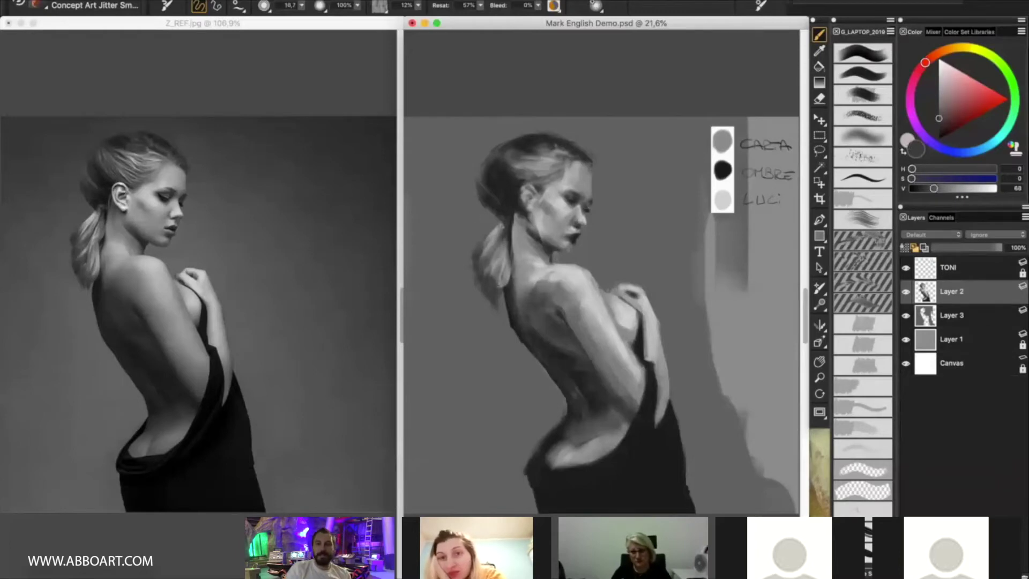
pyautogui.keyDown('alt'); pyautogui.click(525, 217); pyautogui.keyUp('alt')
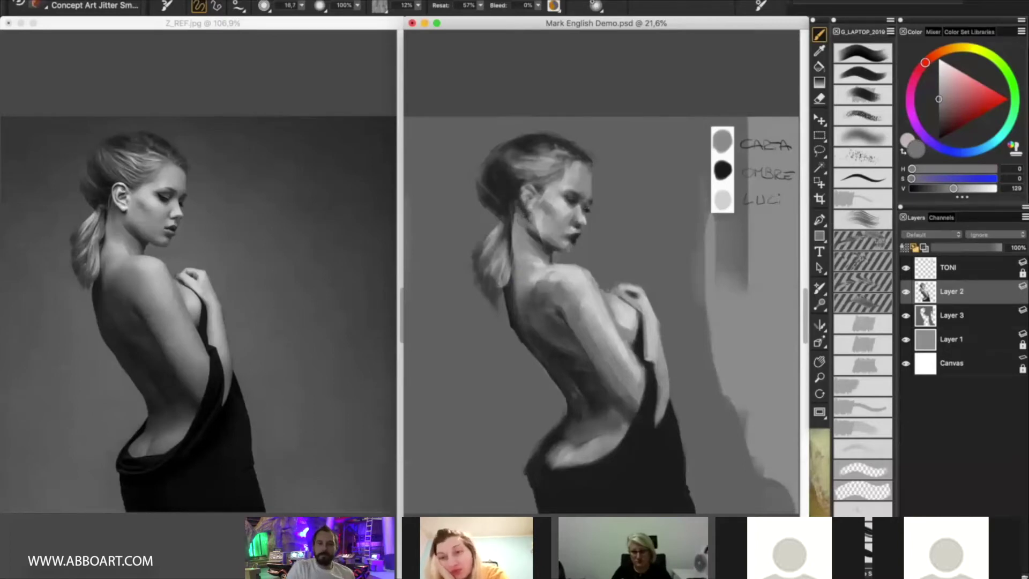
pyautogui.keyDown('alt'); pyautogui.click(523, 199); pyautogui.keyUp('alt')
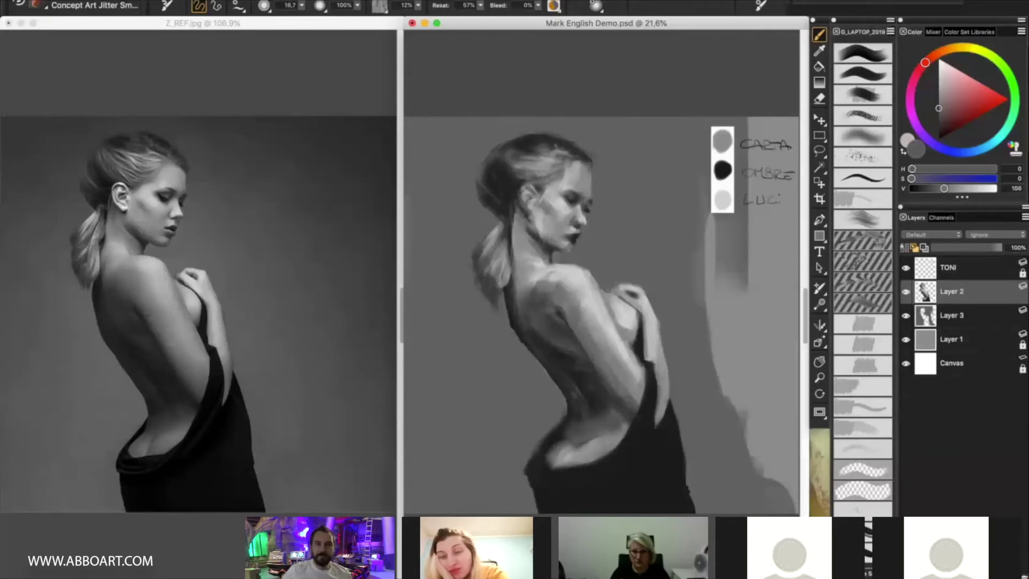
pyautogui.moveTo(538, 240); pyautogui.dragTo(531, 225)
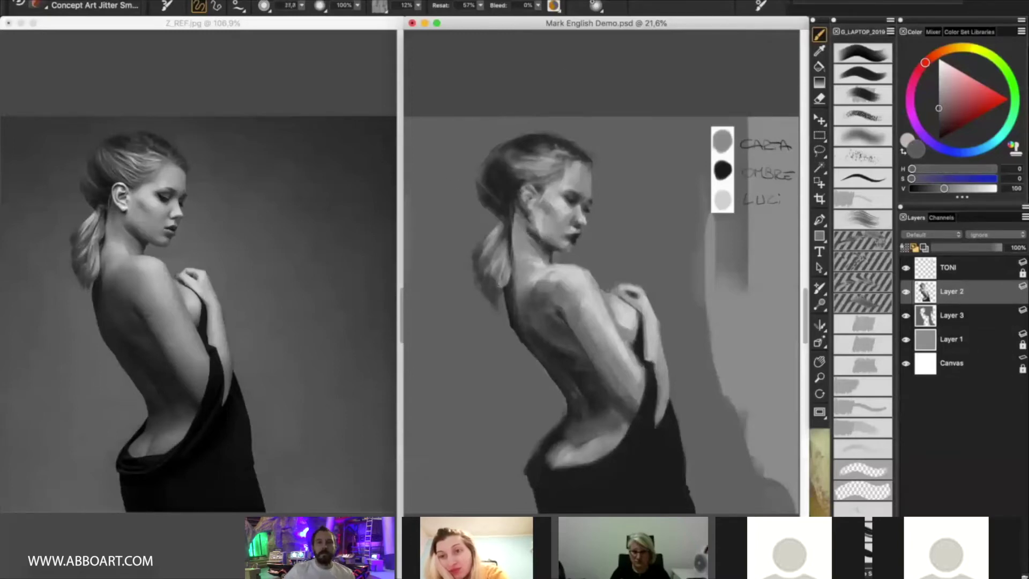
# - Sample the light cheek tone and the dark hair tone to refine the forehead and hairline
pyautogui.keyDown('alt'); pyautogui.click(552, 223); pyautogui.keyUp('alt')
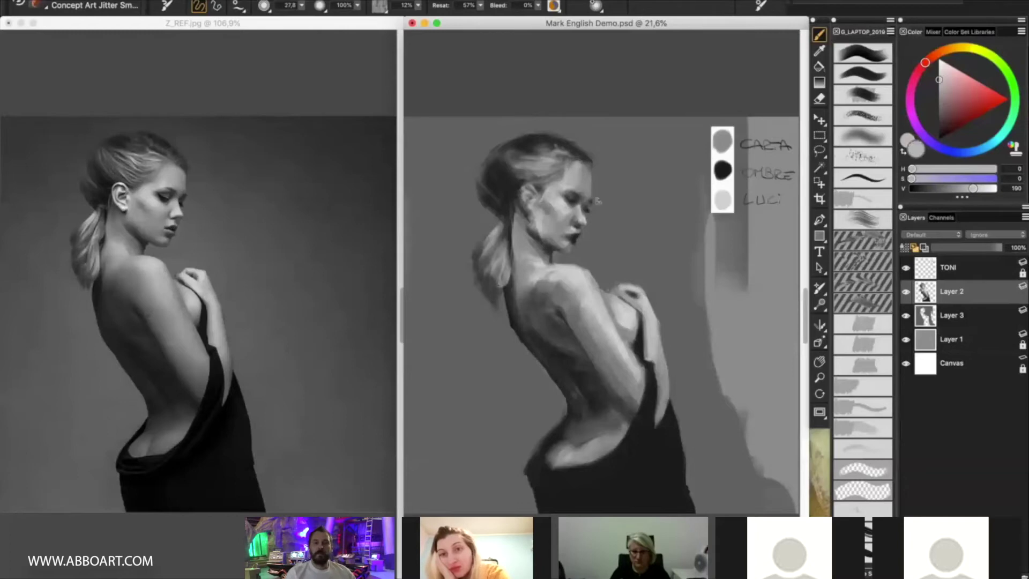
pyautogui.moveTo(576, 165); pyautogui.dragTo(563, 161)
pyautogui.keyDown('alt'); pyautogui.click(582, 162); pyautogui.keyUp('alt')
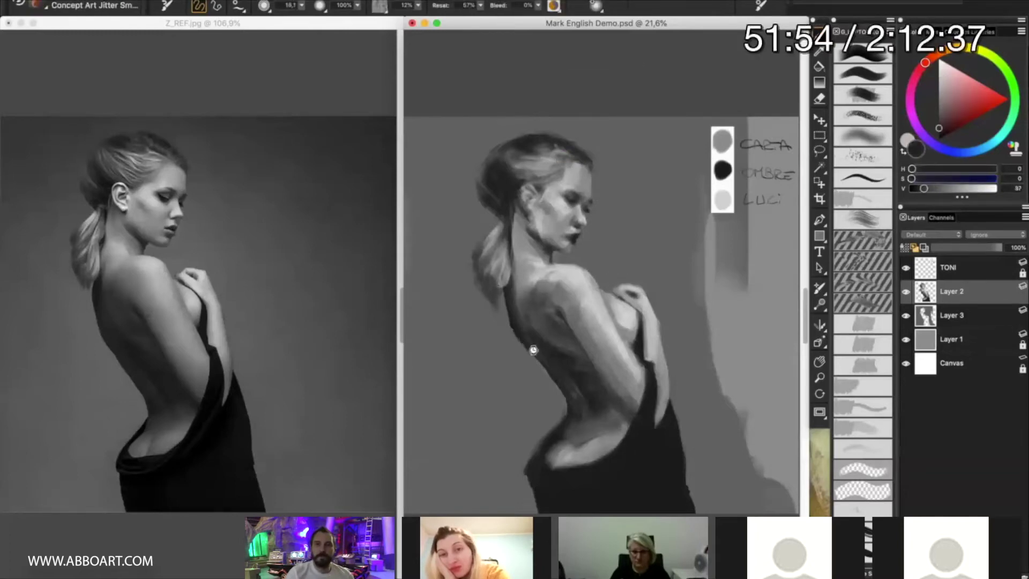
# - Try adding a layer above Layer 2, then delete that layer
pyautogui.press('super+shift+n')
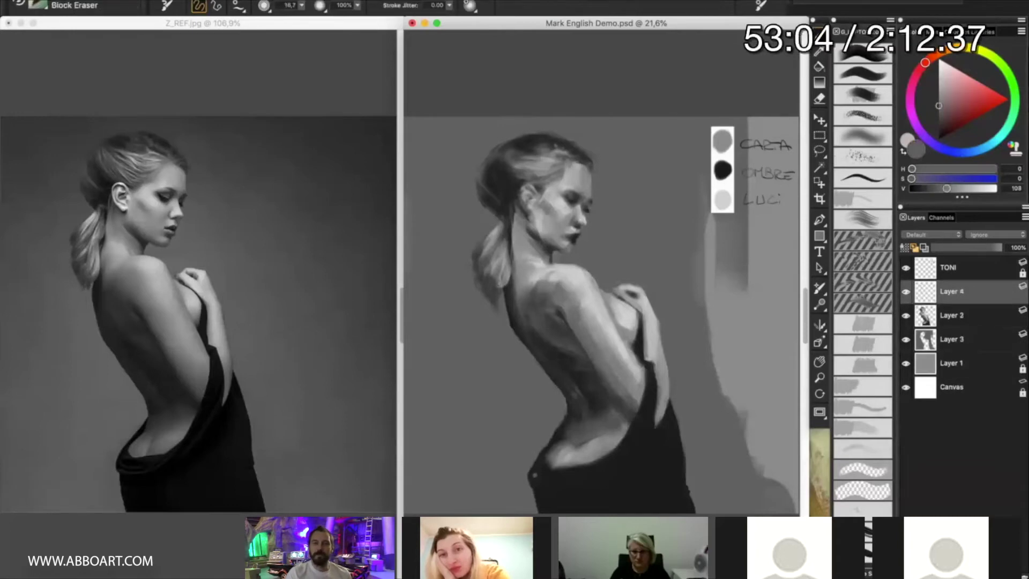
pyautogui.press('Delete')
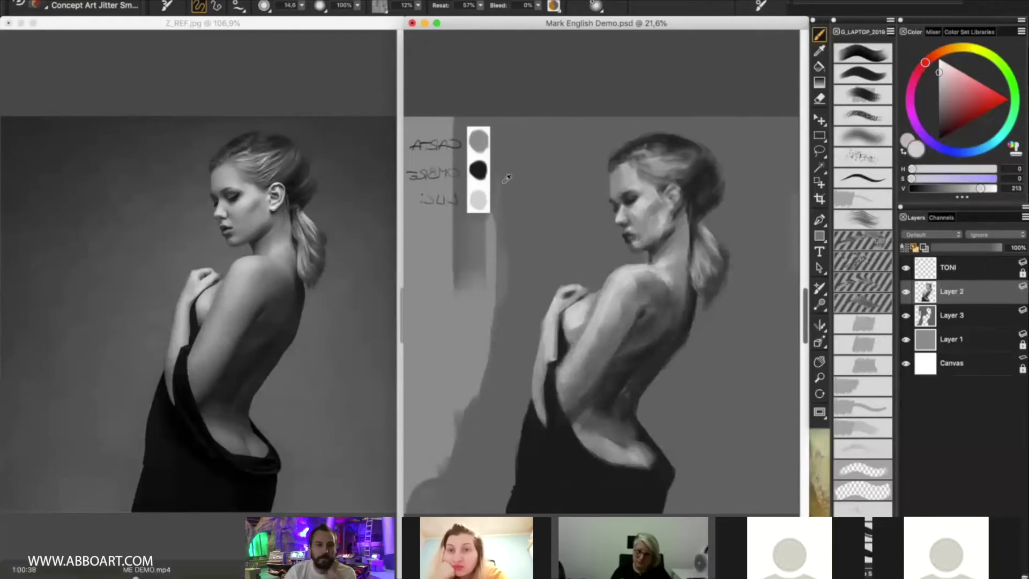
# - Sample the OMBRE tone and rework the bun and ponytail, enlarging the Dry Palette Knife on Layer 4
pyautogui.keyDown('alt'); pyautogui.click(480, 169); pyautogui.keyUp('alt')
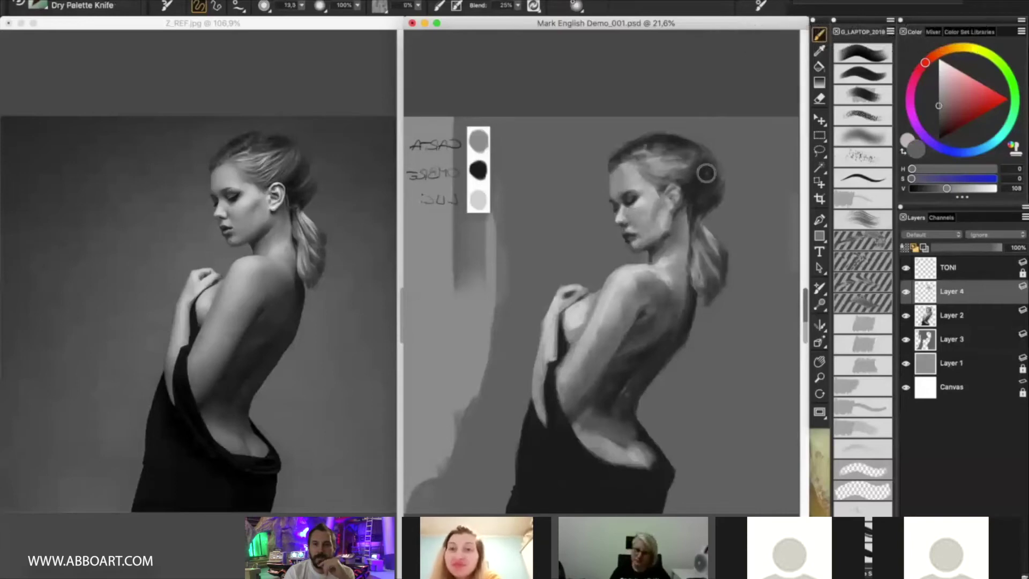
pyautogui.press(']')
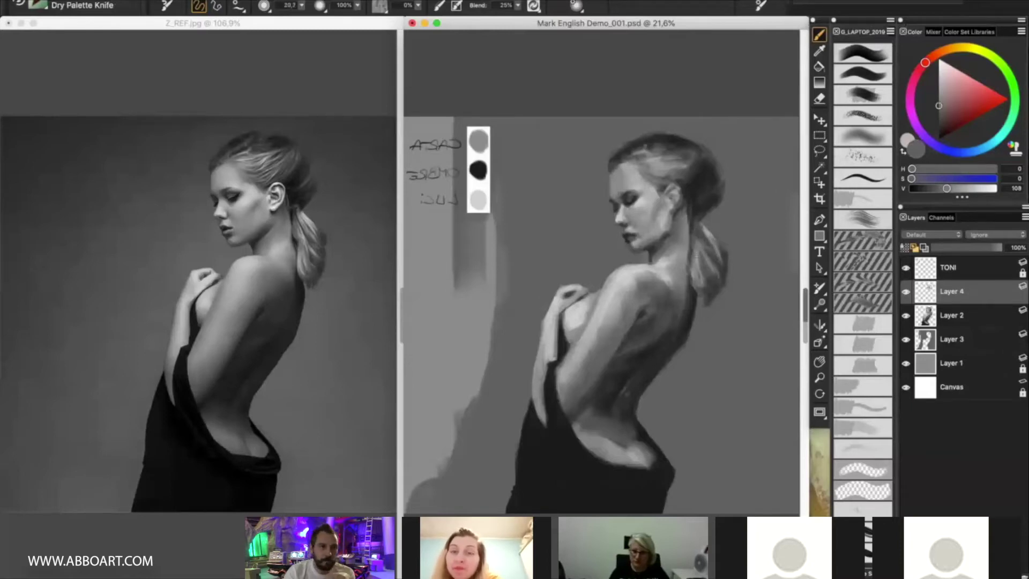
pyautogui.press(']')
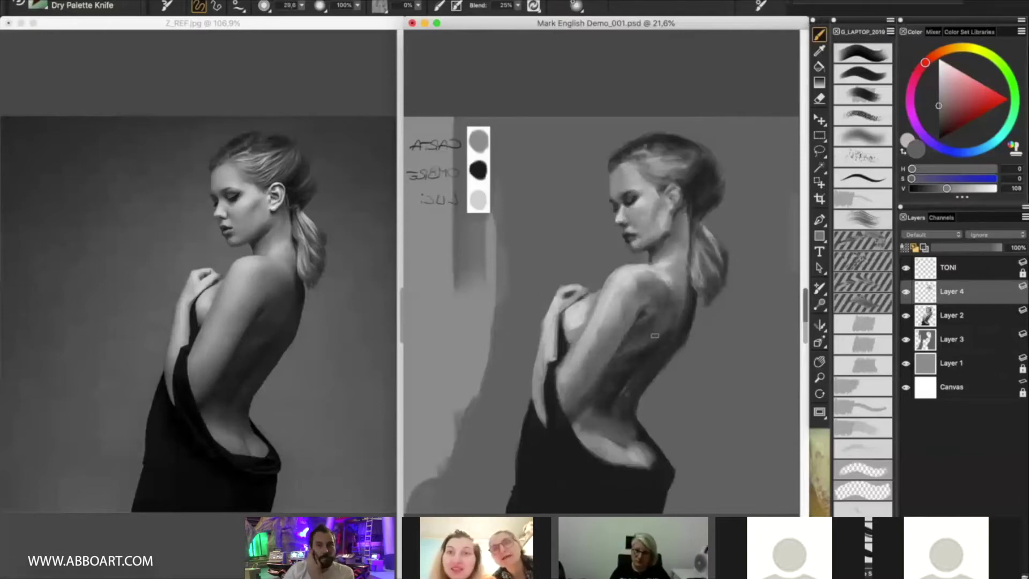
# - Blend the skin tones of the upper arm, shoulder and back on Layer 4 with the Dry Palette Knife
pyautogui.moveTo(609, 317)
pyautogui.mouseDown()
pyautogui.moveTo(615, 286)
pyautogui.moveTo(620, 314)
pyautogui.mouseUp()
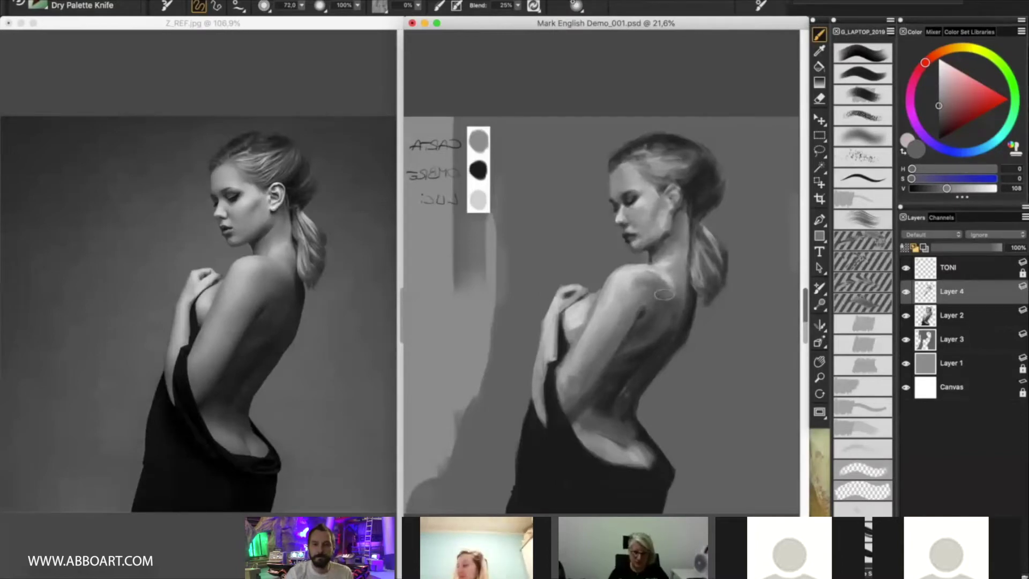
pyautogui.moveTo(663, 282); pyautogui.dragTo(667, 294)
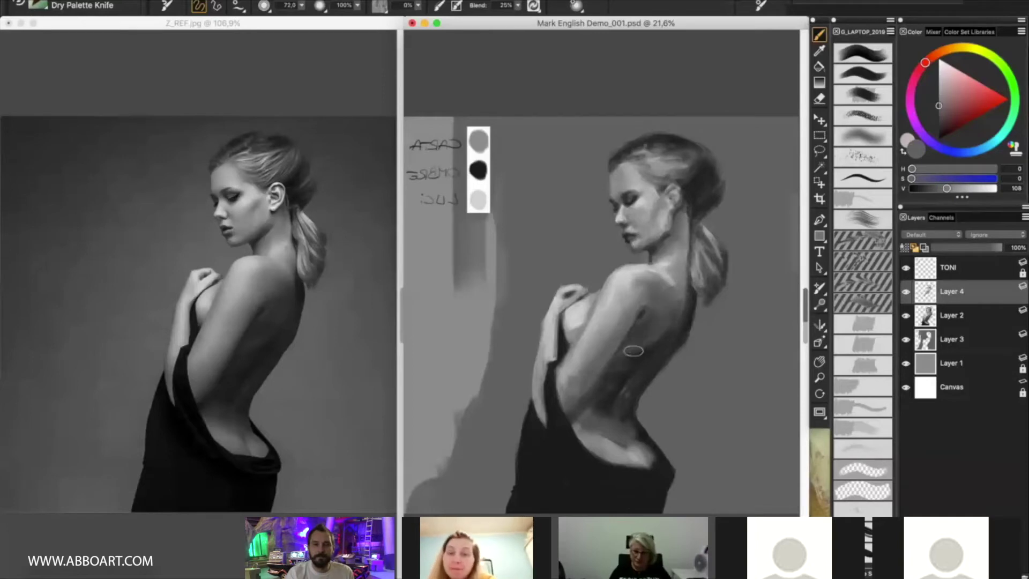
pyautogui.moveTo(647, 335); pyautogui.dragTo(617, 358)
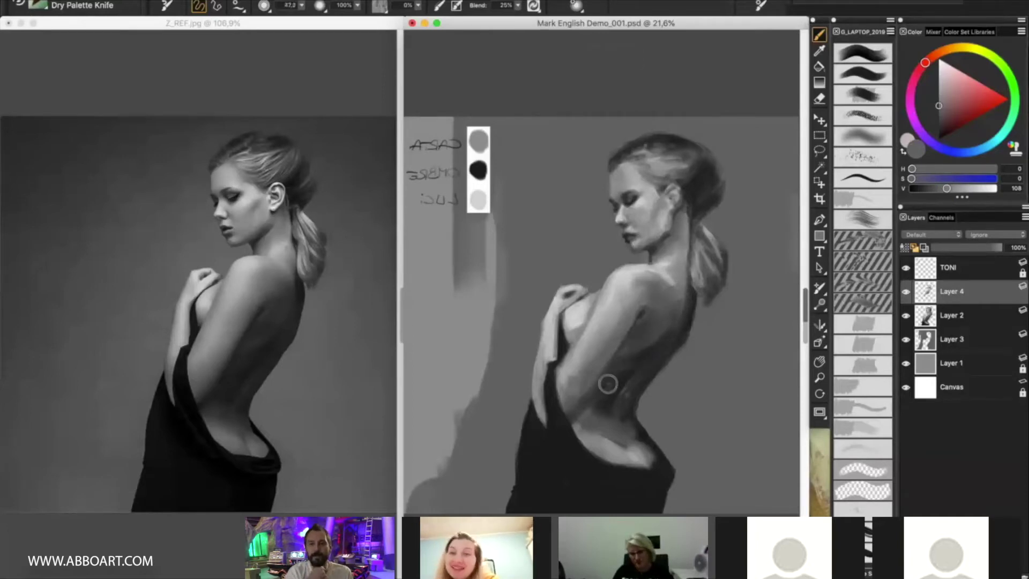
# - Blend the shadows of the lower back, waist and forearm on Layer 4, varying the Dry Palette Knife size
pyautogui.moveTo(634, 361); pyautogui.dragTo(612, 393)
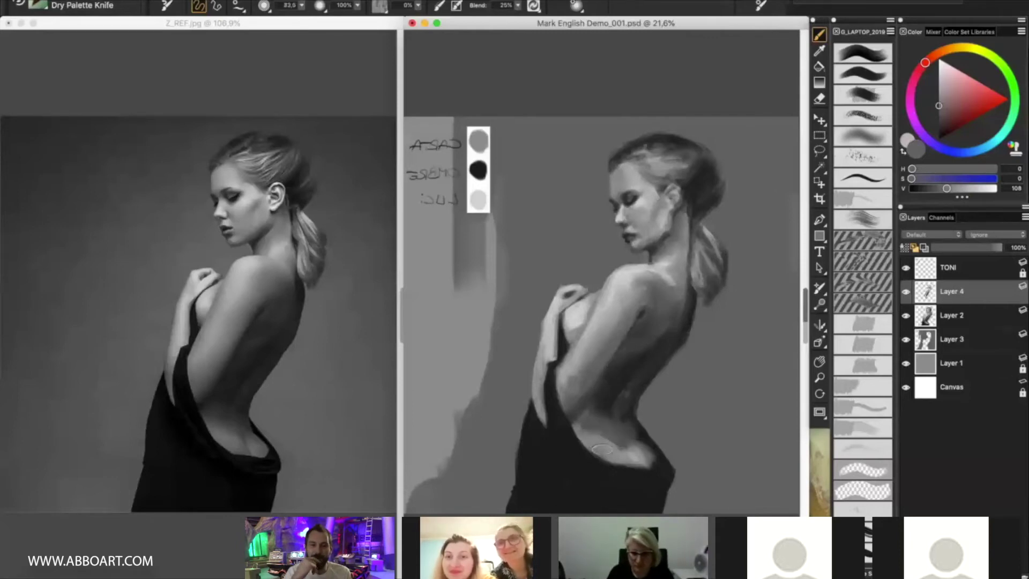
pyautogui.press('[')
pyautogui.press('[')
pyautogui.press('[')
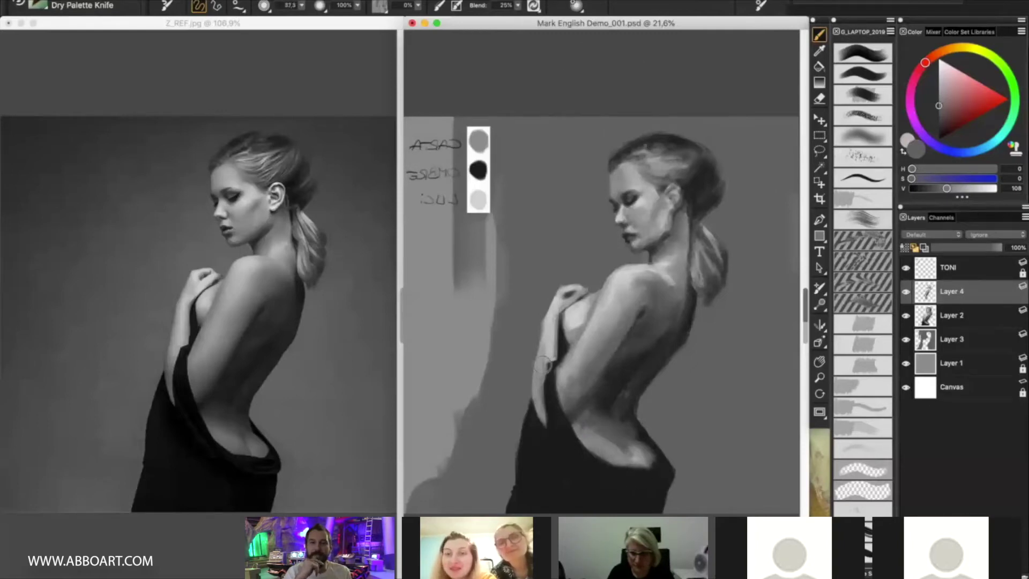
pyautogui.press(']')
pyautogui.press(']')
pyautogui.press(']')
pyautogui.moveTo(570, 325); pyautogui.dragTo(577, 341)
pyautogui.press('[')
pyautogui.press('[')
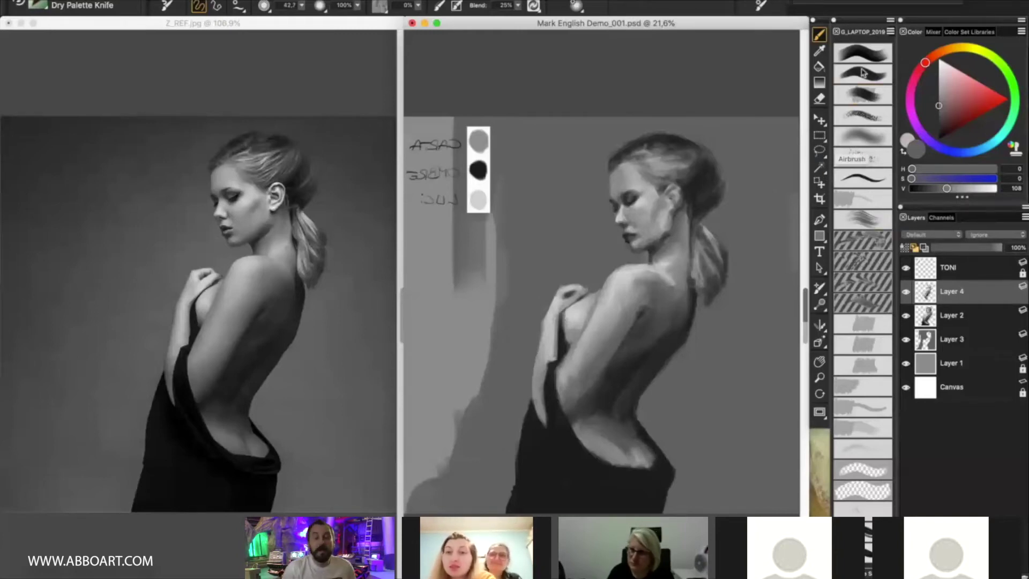
# - Sample the dress black, darken it to value 15, and deepen the dress on Layer 4 with the Concept Art Jitter brush
pyautogui.press('/')
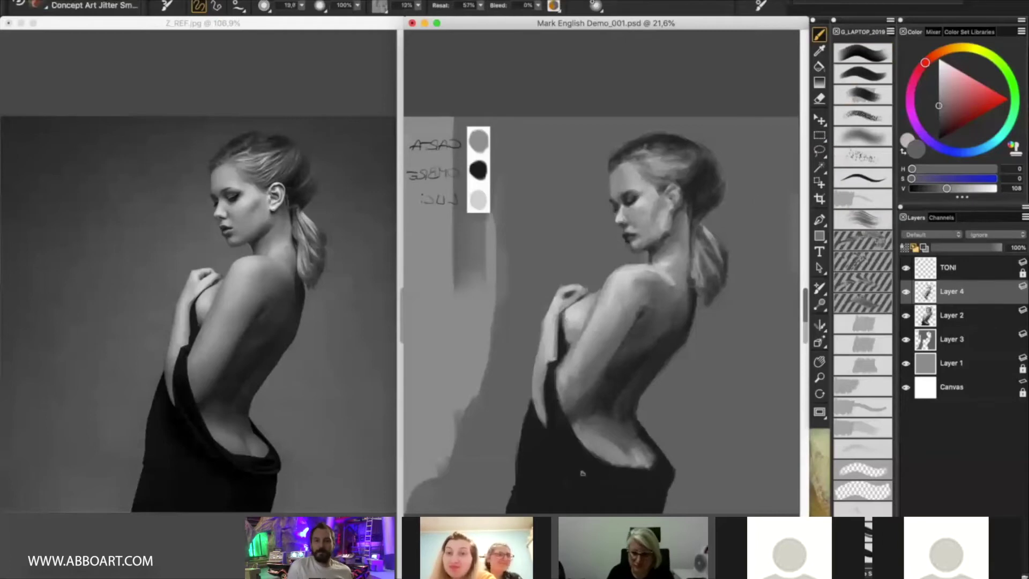
pyautogui.keyDown('alt'); pyautogui.click(547, 474); pyautogui.keyUp('alt')
pyautogui.moveTo(921, 188); pyautogui.dragTo(917, 188)
pyautogui.moveTo(539, 494); pyautogui.dragTo(574, 482)
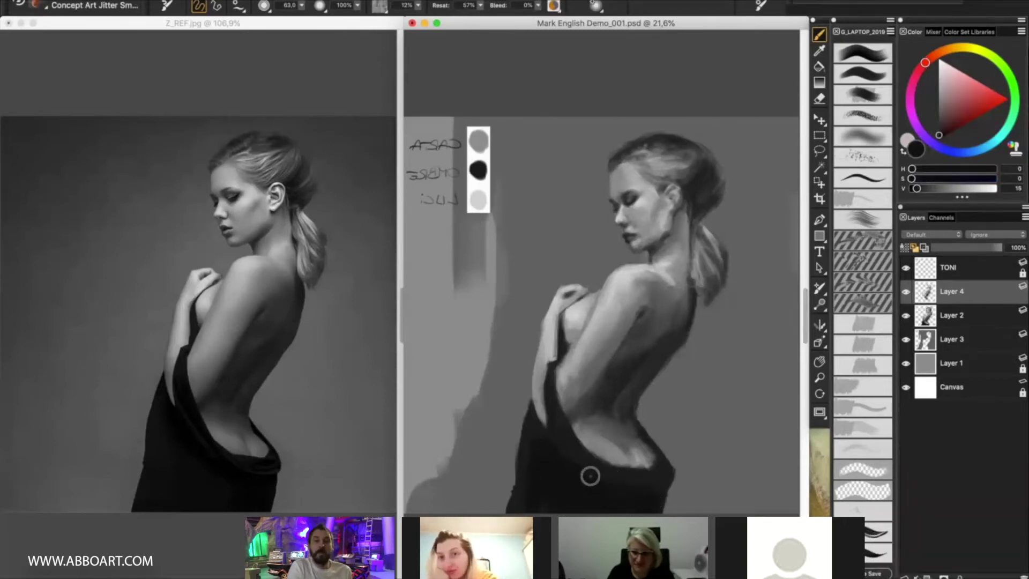
pyautogui.press('[')
pyautogui.press('[')
pyautogui.press('[')
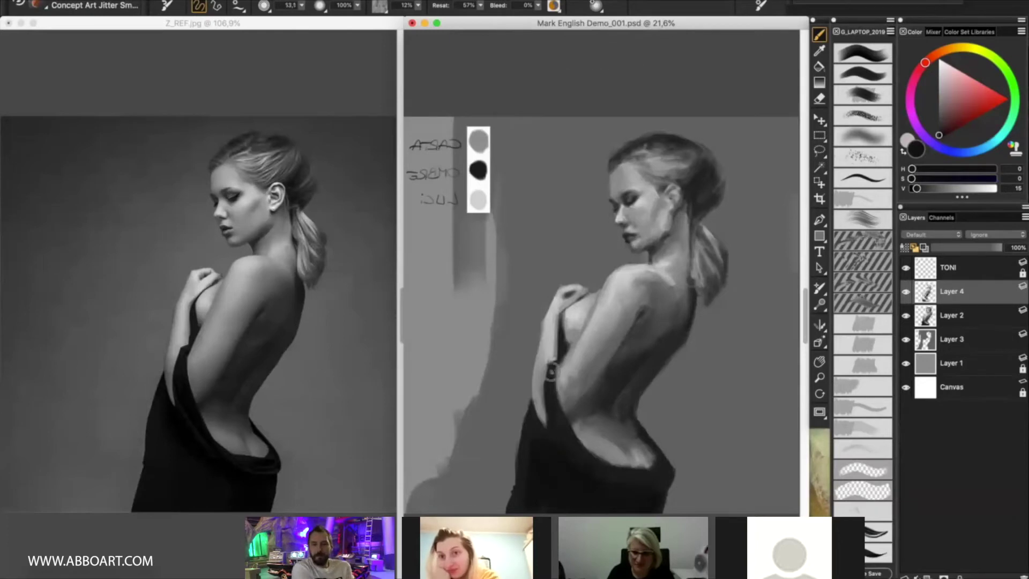
pyautogui.press(']')
pyautogui.press(']')
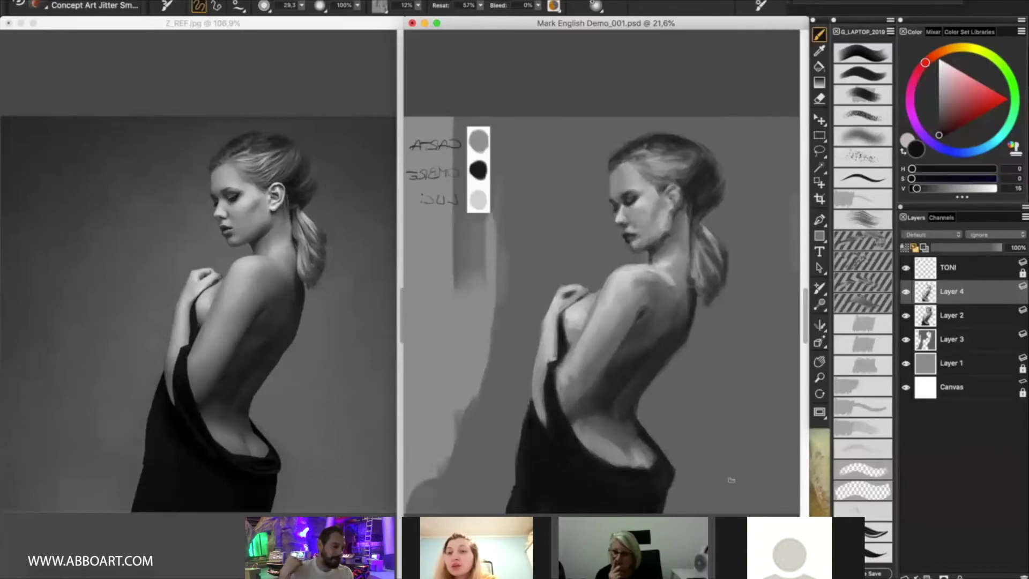
# - Add a new layer above Layer 3, undo a trial background stroke, and enlarge the brush to 183.1
pyautogui.click(963, 344)
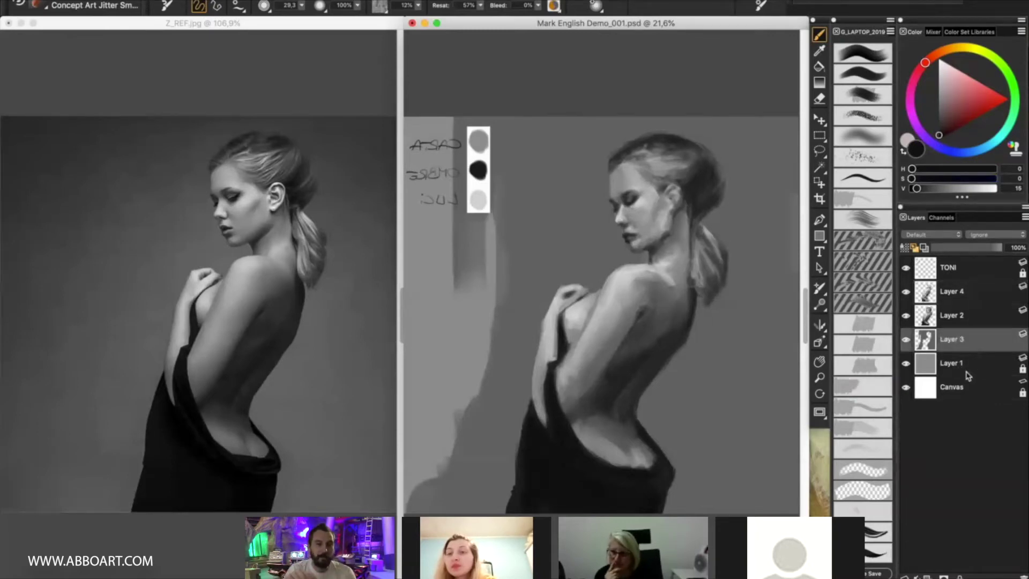
pyautogui.click(925, 573)
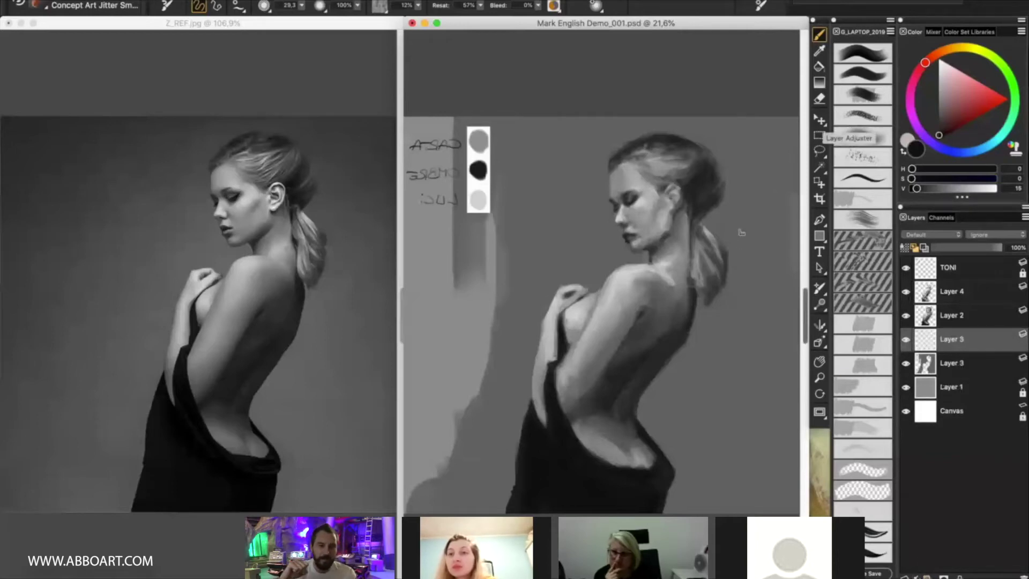
pyautogui.moveTo(732, 228); pyautogui.dragTo(748, 231)
pyautogui.moveTo(780, 121); pyautogui.dragTo(788, 241)
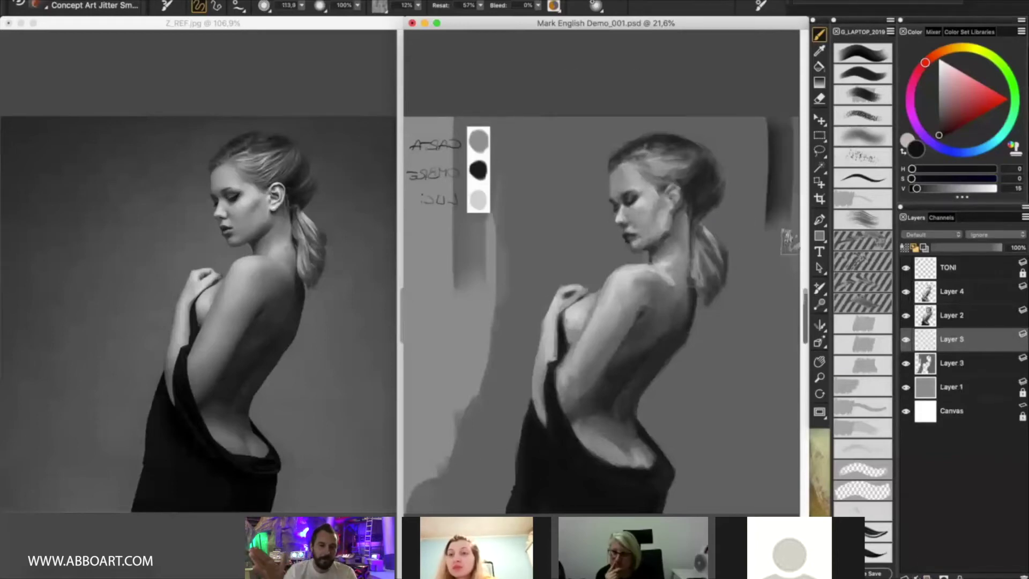
pyautogui.press('super+z')
pyautogui.moveTo(756, 196); pyautogui.dragTo(767, 199)
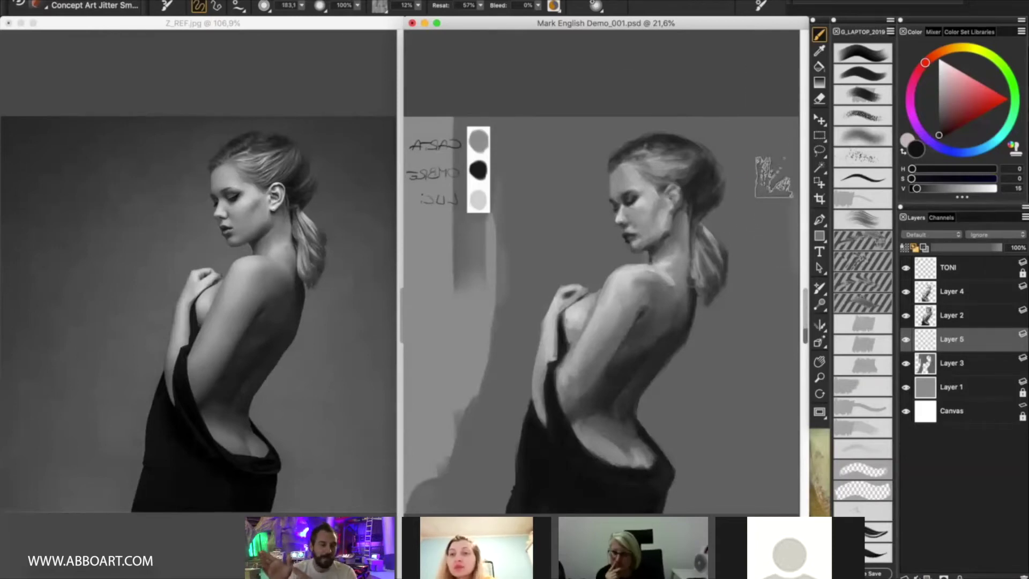
# - Paint loose dark vertical strokes over the background around the figure on Layer 5
pyautogui.moveTo(783, 120)
pyautogui.mouseDown()
pyautogui.moveTo(786, 257)
pyautogui.moveTo(772, 126)
pyautogui.moveTo(745, 225)
pyautogui.moveTo(716, 123)
pyautogui.moveTo(710, 136)
pyautogui.moveTo(611, 123)
pyautogui.mouseUp()
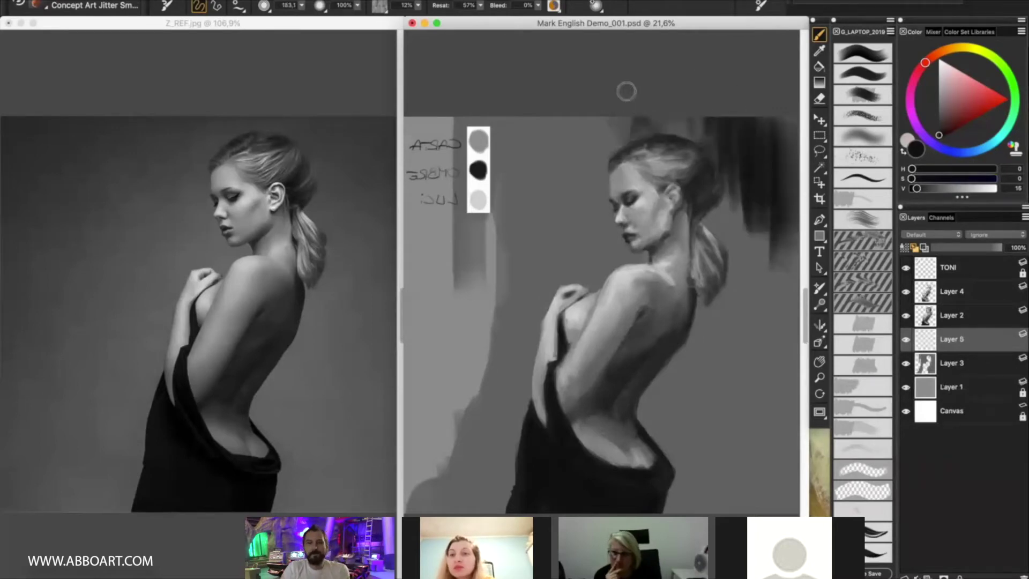
pyautogui.moveTo(767, 412)
pyautogui.mouseDown()
pyautogui.moveTo(770, 495)
pyautogui.moveTo(784, 487)
pyautogui.moveTo(775, 506)
pyautogui.moveTo(760, 462)
pyautogui.moveTo(724, 489)
pyautogui.mouseUp()
pyautogui.moveTo(540, 143)
pyautogui.mouseDown()
pyautogui.moveTo(510, 107)
pyautogui.moveTo(482, 124)
pyautogui.moveTo(493, 310)
pyautogui.moveTo(488, 199)
pyautogui.moveTo(547, 156)
pyautogui.moveTo(555, 128)
pyautogui.mouseUp()
pyautogui.moveTo(459, 113)
pyautogui.mouseDown()
pyautogui.moveTo(451, 297)
pyautogui.moveTo(453, 268)
pyautogui.moveTo(501, 338)
pyautogui.moveTo(456, 423)
pyautogui.moveTo(416, 261)
pyautogui.moveTo(418, 140)
pyautogui.moveTo(469, 212)
pyautogui.moveTo(504, 215)
pyautogui.mouseUp()
pyautogui.moveTo(429, 316)
pyautogui.mouseDown()
pyautogui.moveTo(414, 428)
pyautogui.moveTo(416, 282)
pyautogui.moveTo(407, 466)
pyautogui.moveTo(440, 445)
pyautogui.moveTo(415, 510)
pyautogui.moveTo(428, 409)
pyautogui.moveTo(409, 368)
pyautogui.moveTo(416, 403)
pyautogui.mouseUp()
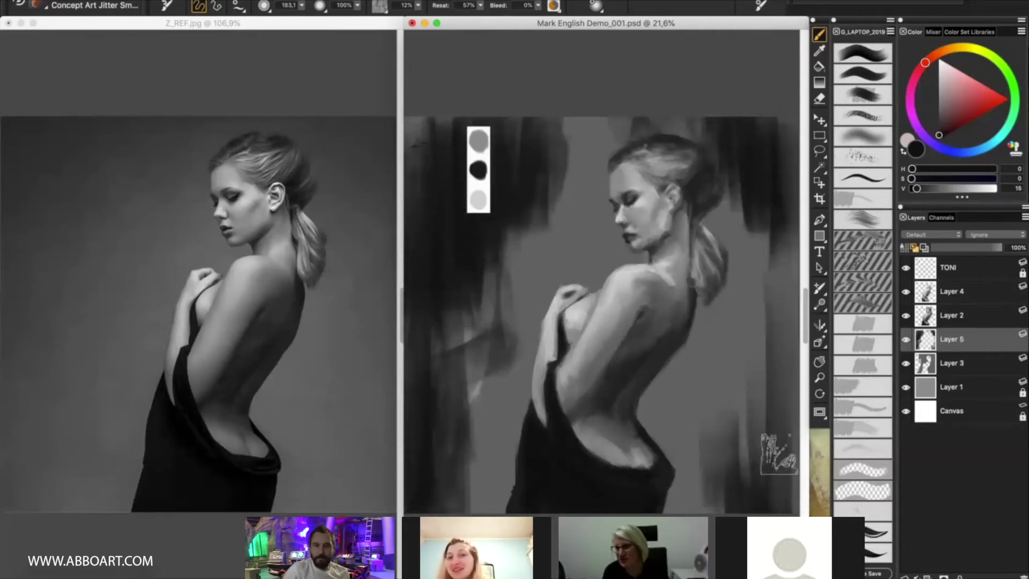
pyautogui.moveTo(475, 512)
pyautogui.mouseDown()
pyautogui.moveTo(489, 391)
pyautogui.moveTo(480, 477)
pyautogui.mouseUp()
pyautogui.moveTo(483, 369)
pyautogui.mouseDown()
pyautogui.moveTo(449, 507)
pyautogui.moveTo(437, 459)
pyautogui.moveTo(461, 445)
pyautogui.mouseUp()
pyautogui.moveTo(682, 512)
pyautogui.mouseDown()
pyautogui.moveTo(715, 447)
pyautogui.moveTo(741, 341)
pyautogui.moveTo(734, 487)
pyautogui.moveTo(705, 468)
pyautogui.moveTo(681, 504)
pyautogui.moveTo(677, 404)
pyautogui.moveTo(654, 413)
pyautogui.moveTo(657, 382)
pyautogui.moveTo(693, 347)
pyautogui.moveTo(717, 435)
pyautogui.moveTo(744, 380)
pyautogui.moveTo(745, 300)
pyautogui.moveTo(746, 411)
pyautogui.moveTo(758, 215)
pyautogui.moveTo(769, 514)
pyautogui.moveTo(792, 239)
pyautogui.moveTo(787, 507)
pyautogui.mouseUp()
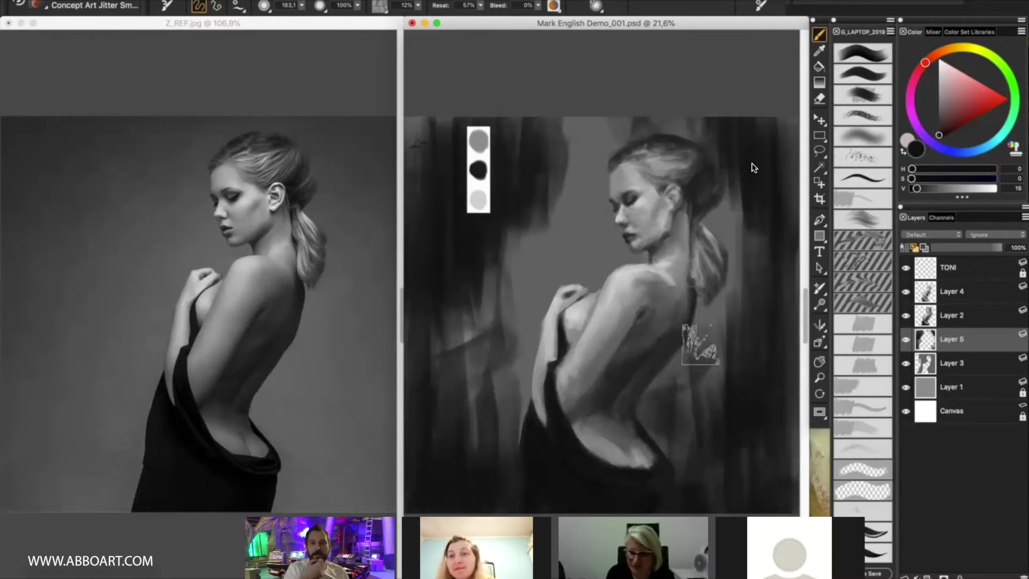
pyautogui.moveTo(573, 120)
pyautogui.mouseDown()
pyautogui.moveTo(587, 142)
pyautogui.moveTo(616, 122)
pyautogui.moveTo(592, 137)
pyautogui.moveTo(598, 234)
pyautogui.moveTo(503, 232)
pyautogui.moveTo(509, 260)
pyautogui.mouseUp()
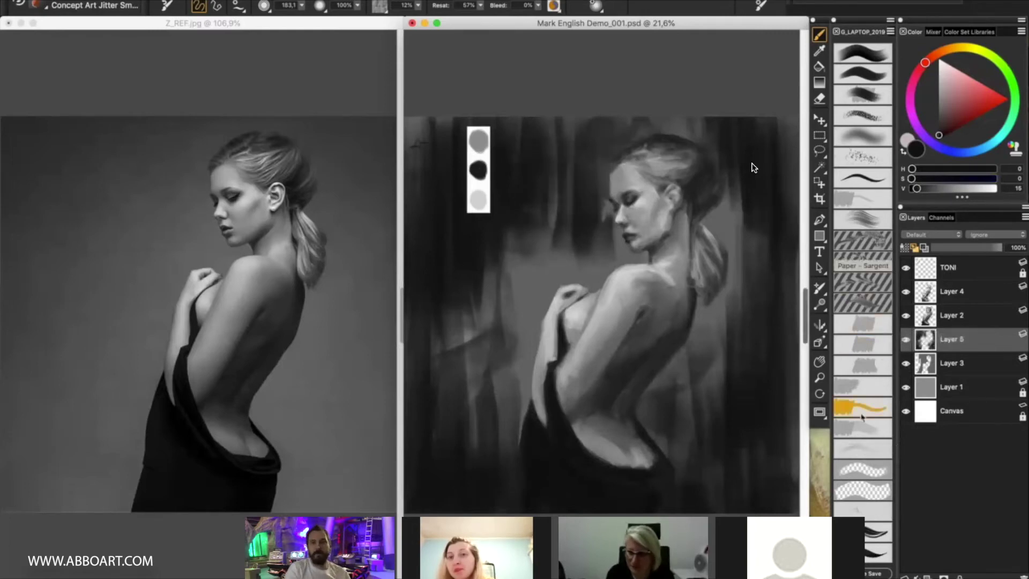
# - Enlarge the Dry Palette Knife to about 190 and blend the dark background strokes in front of the figure on Layer 5
pyautogui.click(865, 387)
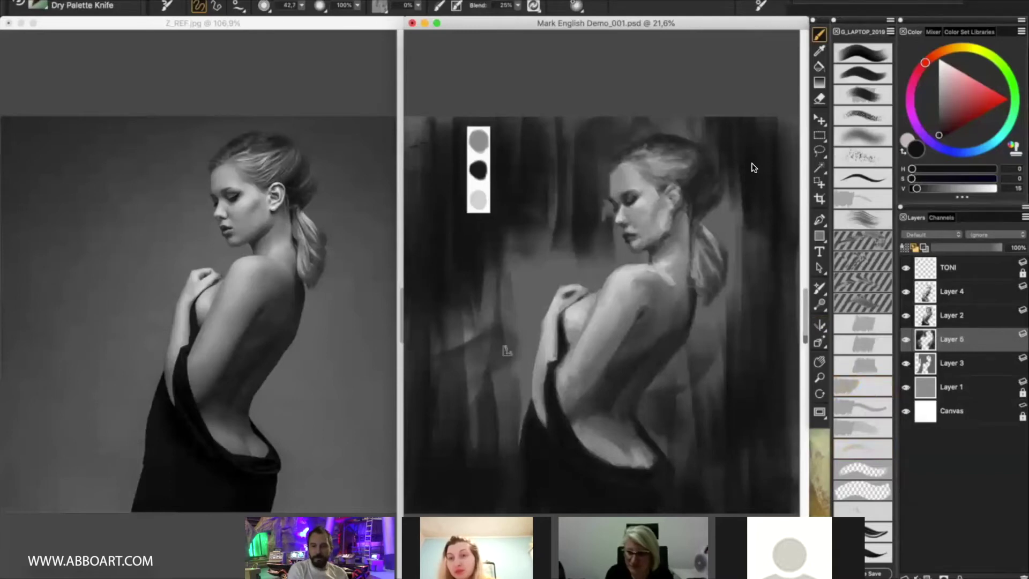
pyautogui.moveTo(461, 328); pyautogui.dragTo(430, 326)
pyautogui.moveTo(455, 288)
pyautogui.mouseDown()
pyautogui.moveTo(480, 335)
pyautogui.moveTo(523, 230)
pyautogui.moveTo(490, 417)
pyautogui.moveTo(457, 353)
pyautogui.mouseUp()
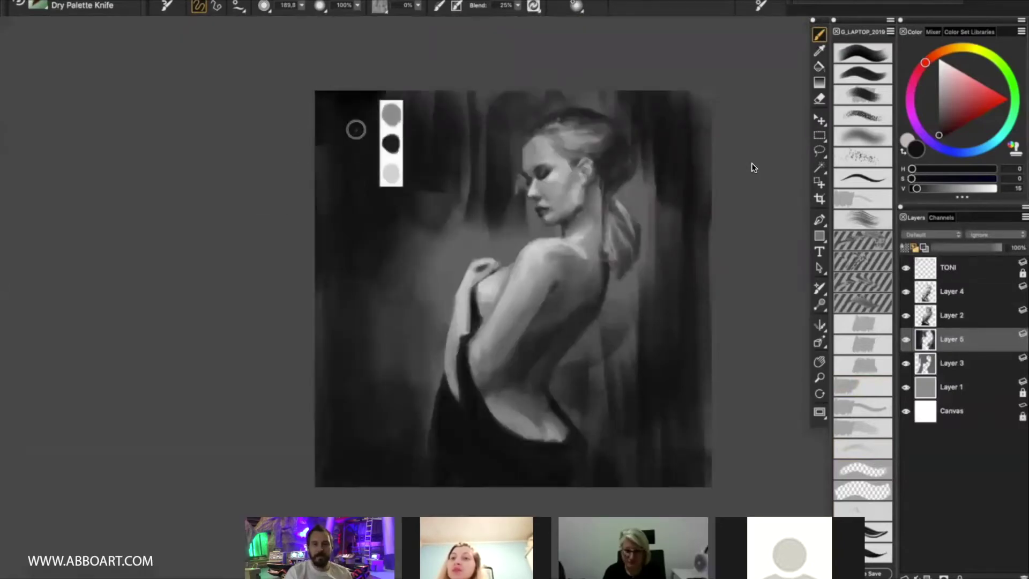
pyautogui.moveTo(356, 130)
pyautogui.mouseDown()
pyautogui.moveTo(410, 123)
pyautogui.moveTo(337, 96)
pyautogui.moveTo(307, 236)
pyautogui.moveTo(312, 144)
pyautogui.moveTo(357, 182)
pyautogui.moveTo(334, 184)
pyautogui.mouseUp()
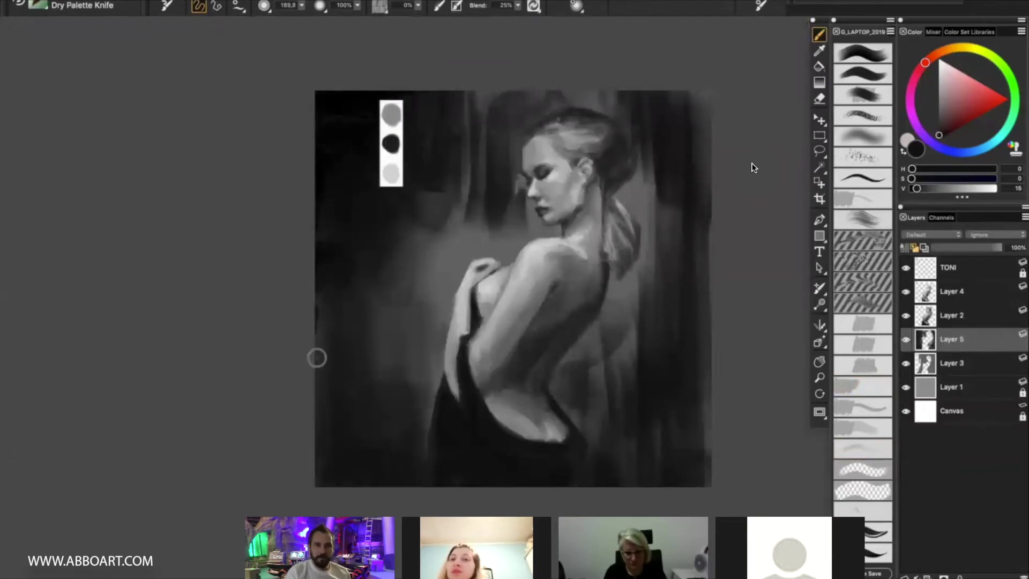
# - Darken and smooth the canvas edges behind the figure and the background above and before her face with the Dry Palette Knife
pyautogui.moveTo(719, 407); pyautogui.dragTo(716, 370)
pyautogui.moveTo(736, 444)
pyautogui.mouseDown()
pyautogui.moveTo(710, 393)
pyautogui.moveTo(678, 488)
pyautogui.moveTo(595, 484)
pyautogui.mouseUp()
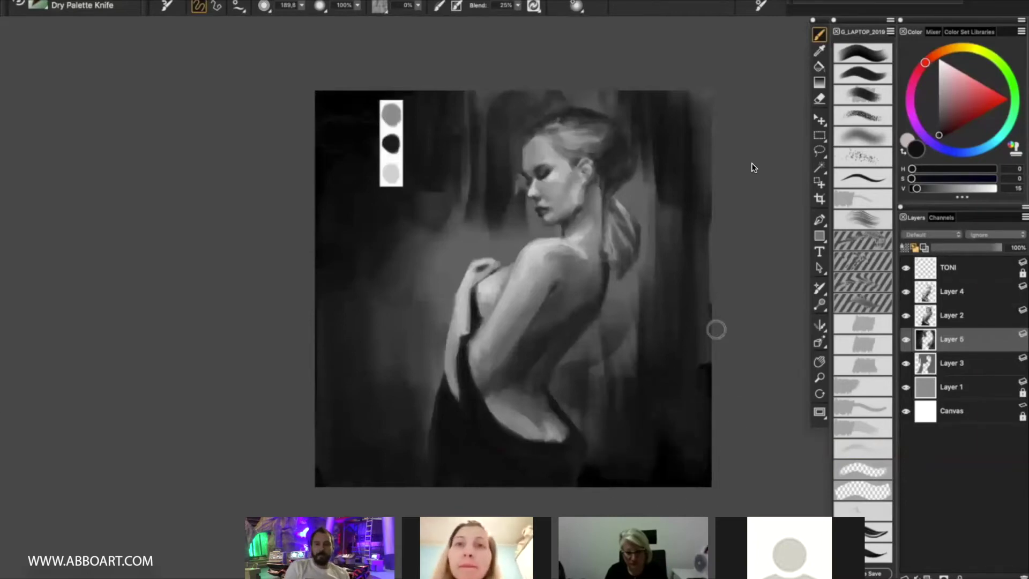
pyautogui.moveTo(712, 281); pyautogui.dragTo(708, 260)
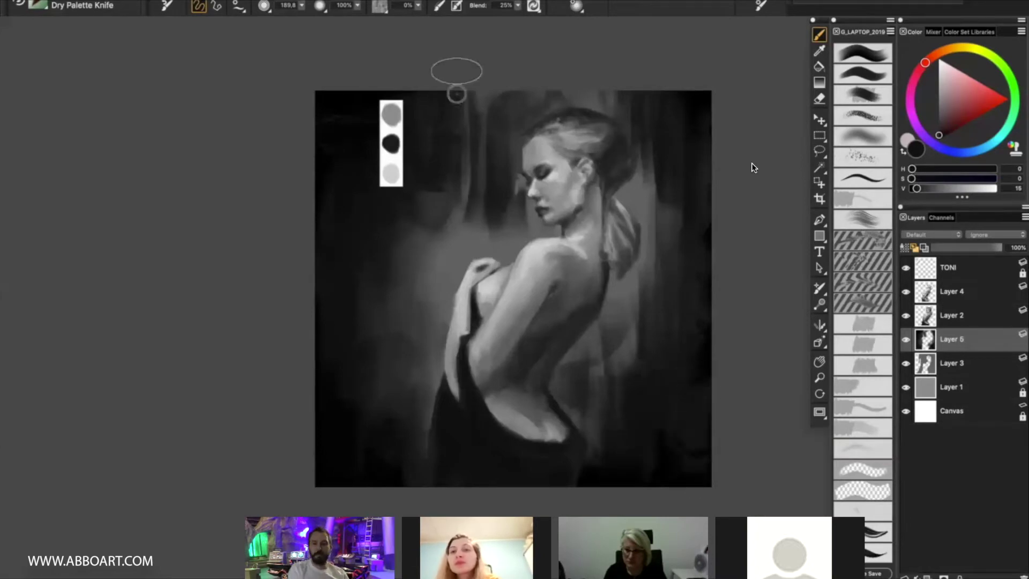
pyautogui.moveTo(460, 94); pyautogui.dragTo(487, 105)
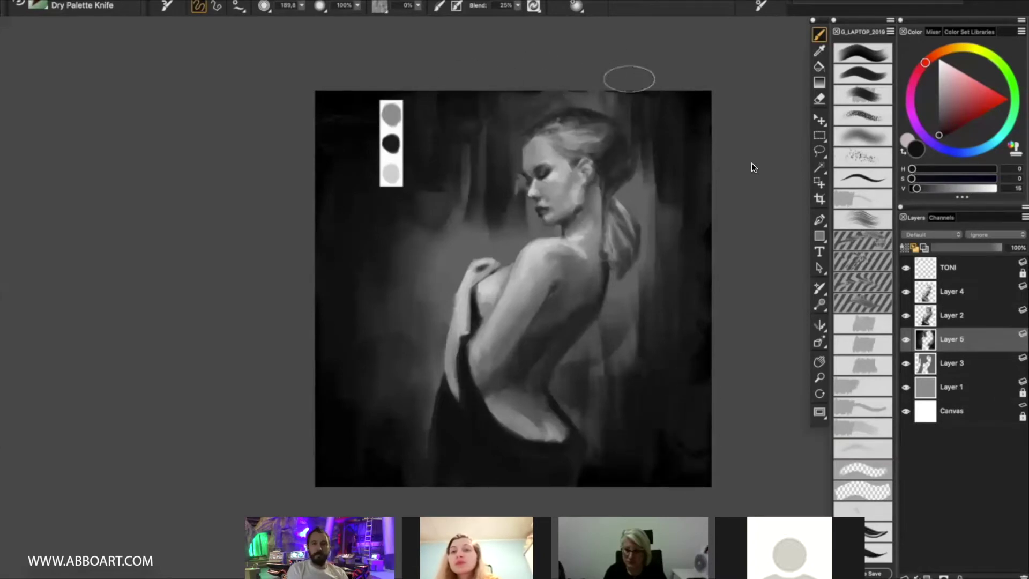
pyautogui.moveTo(499, 102); pyautogui.dragTo(442, 158)
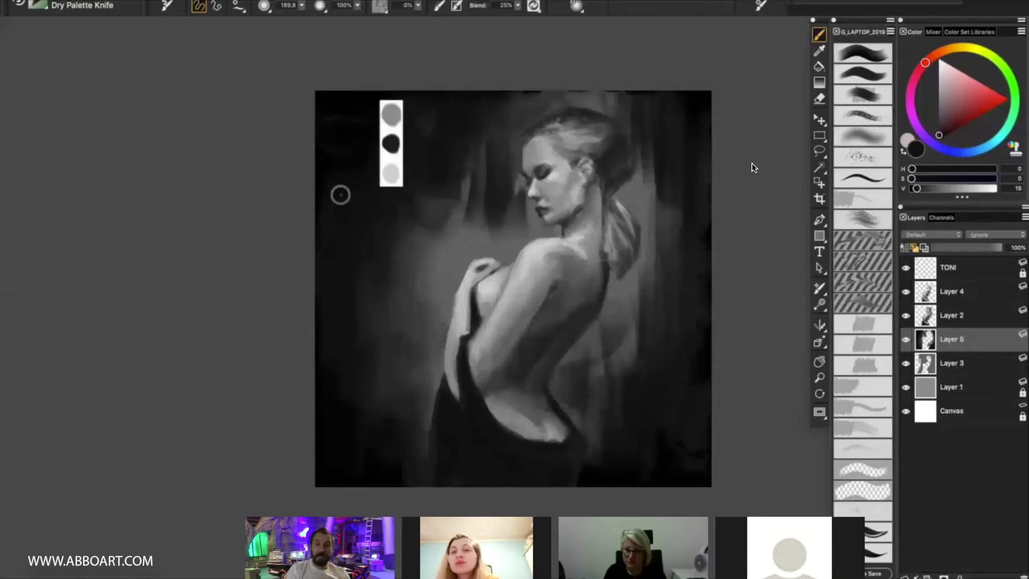
pyautogui.moveTo(467, 180); pyautogui.dragTo(432, 270)
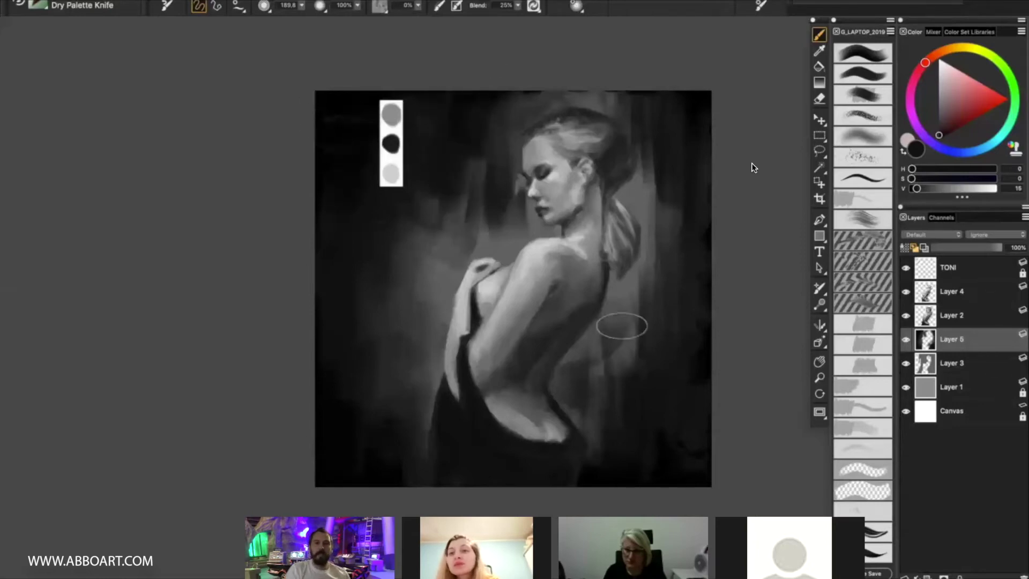
# - Hide the TONI layer and blend the background where the tone swatches were and behind the head
pyautogui.click(906, 268)
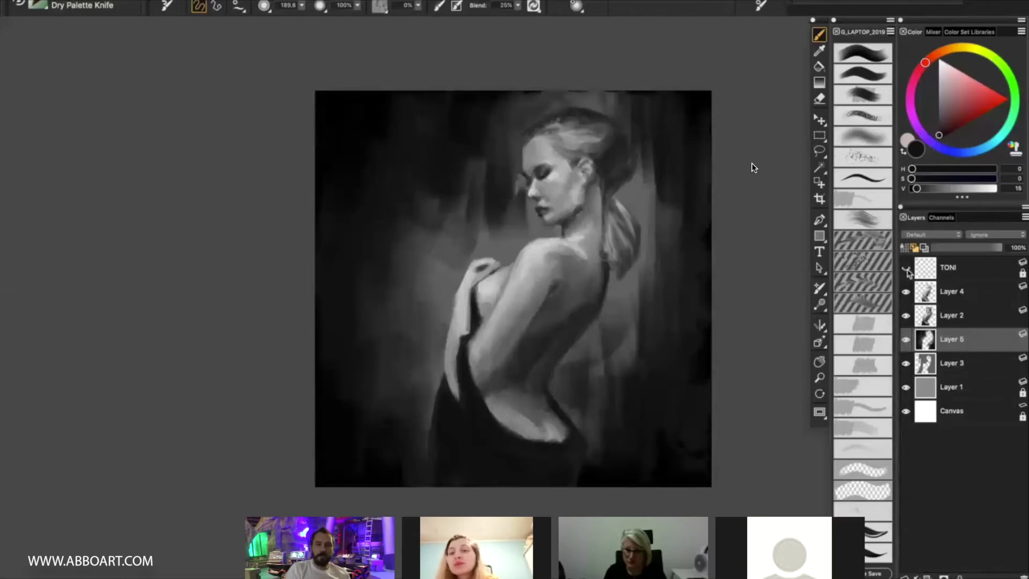
pyautogui.moveTo(387, 204)
pyautogui.mouseDown()
pyautogui.moveTo(414, 252)
pyautogui.moveTo(361, 279)
pyautogui.moveTo(412, 255)
pyautogui.moveTo(403, 338)
pyautogui.mouseUp()
pyautogui.moveTo(704, 131)
pyautogui.mouseDown()
pyautogui.moveTo(664, 104)
pyautogui.moveTo(667, 149)
pyautogui.moveTo(653, 86)
pyautogui.moveTo(686, 175)
pyautogui.moveTo(664, 197)
pyautogui.mouseUp()
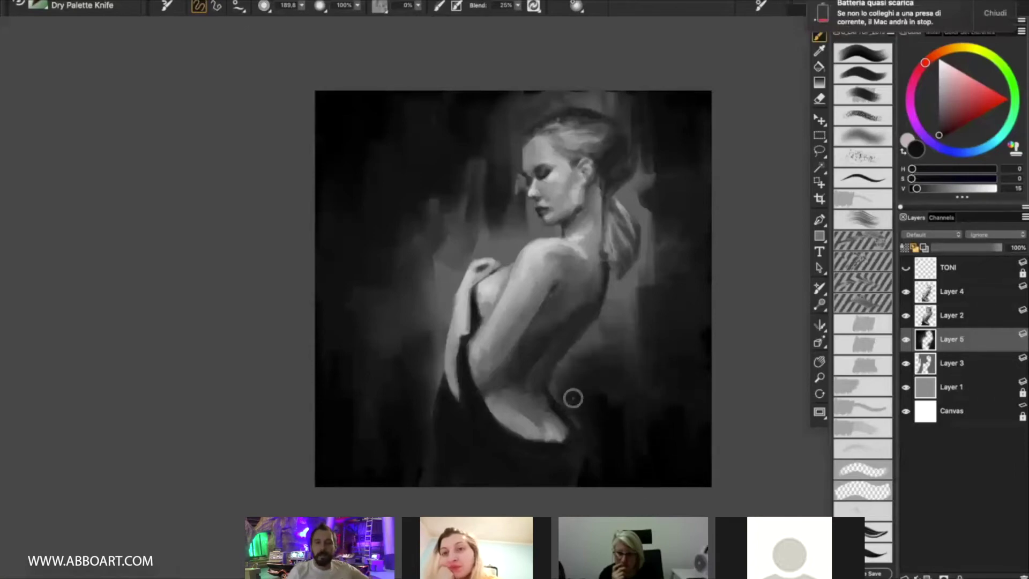
# - Skip forward through the recorded painting demo to 1:21:41 to review how the background and figure edges are refined
pyautogui.press('Right')
pyautogui.press('Right')
pyautogui.press('Right')
pyautogui.press('Right')
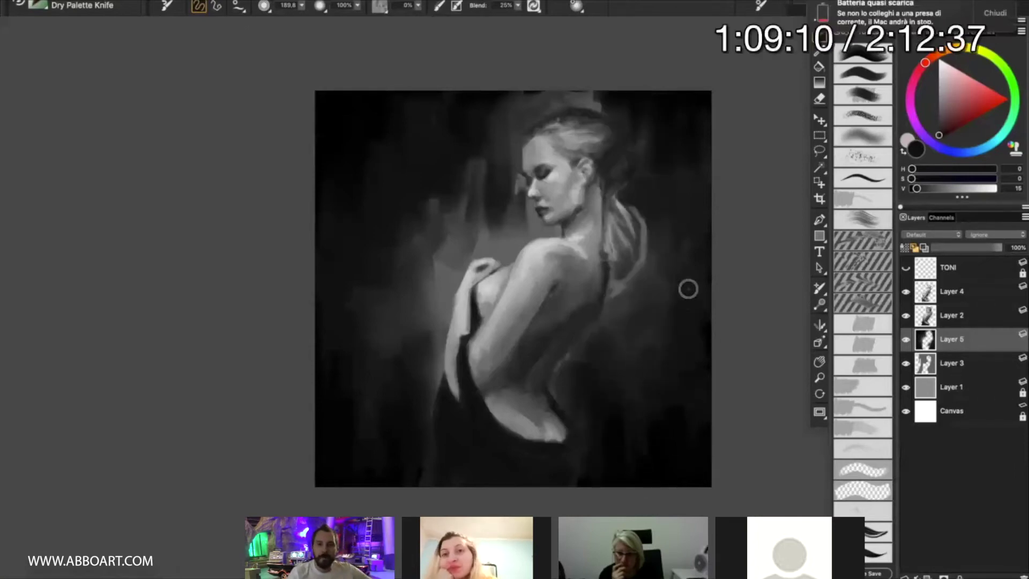
pyautogui.press('Right')
pyautogui.press('Right')
pyautogui.press('Right')
pyautogui.press('Right')
pyautogui.press('Right')
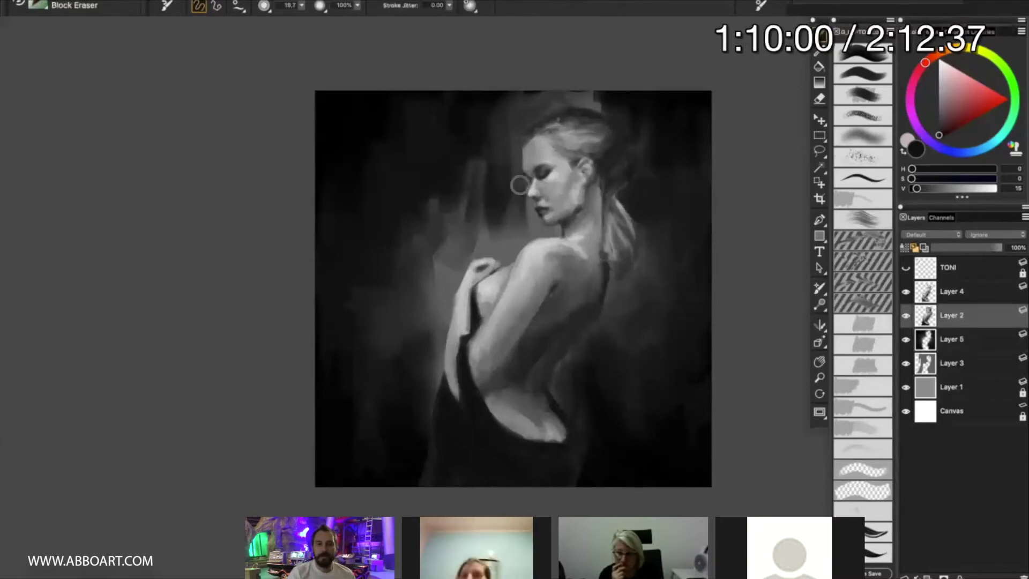
pyautogui.press('Right')
pyautogui.press('Right')
pyautogui.press('Right')
pyautogui.press('Right')
pyautogui.press('Right')
pyautogui.press('Right')
pyautogui.press('Right')
pyautogui.press('Right')
pyautogui.press('Right')
pyautogui.press('Right')
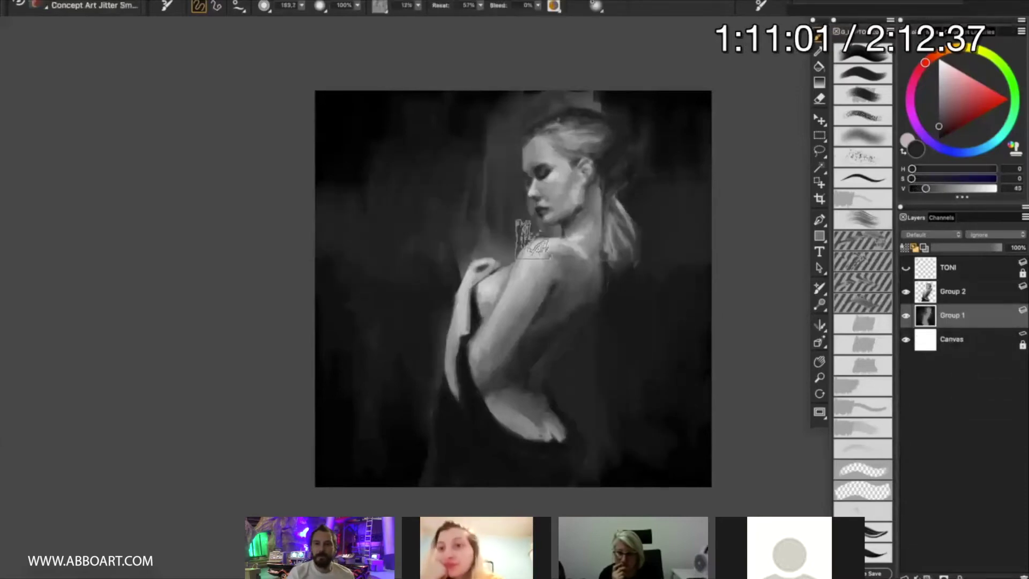
pyautogui.press('Right')
pyautogui.press('Right')
pyautogui.press('Right')
pyautogui.press('Right')
pyautogui.press('Right')
pyautogui.press('Right')
pyautogui.press('Right')
pyautogui.press('Right')
pyautogui.press('Right')
pyautogui.press('Right')
pyautogui.press('Right')
pyautogui.press('Right')
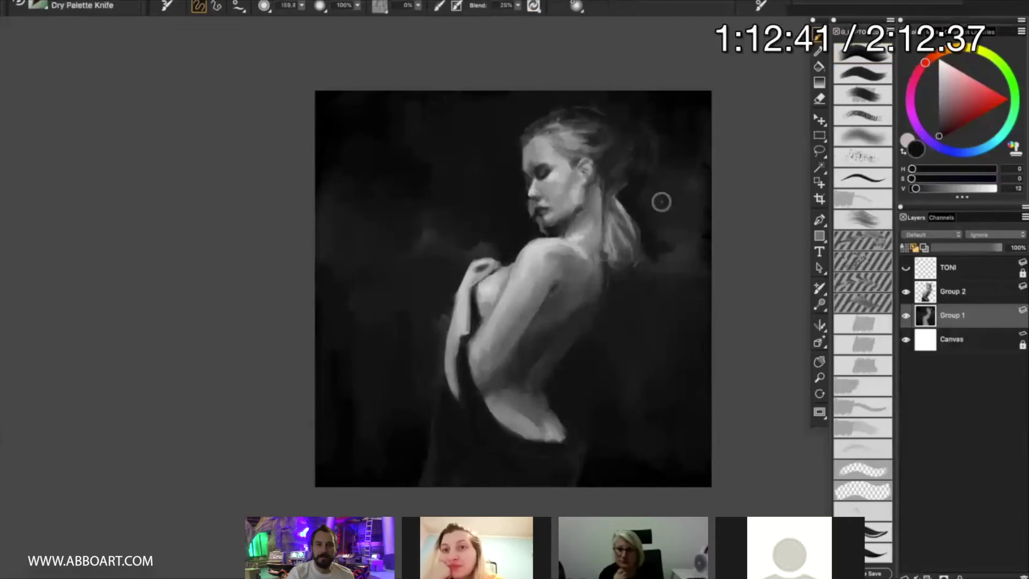
pyautogui.press('Right')
pyautogui.press('Right')
pyautogui.press('Right')
pyautogui.press('Right')
pyautogui.press('Right')
pyautogui.press('Right')
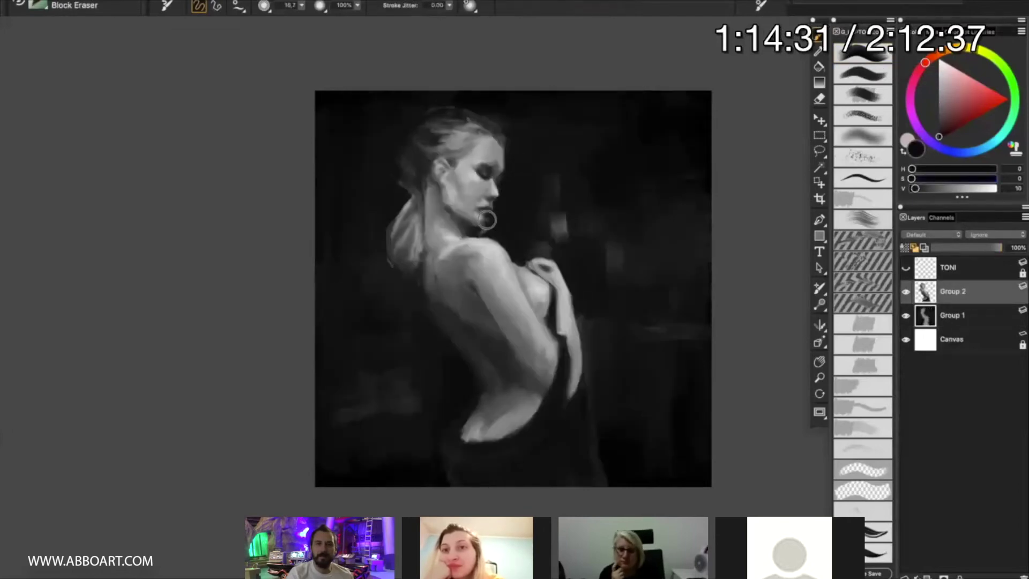
pyautogui.press('Right')
pyautogui.press('Right')
pyautogui.press('Right')
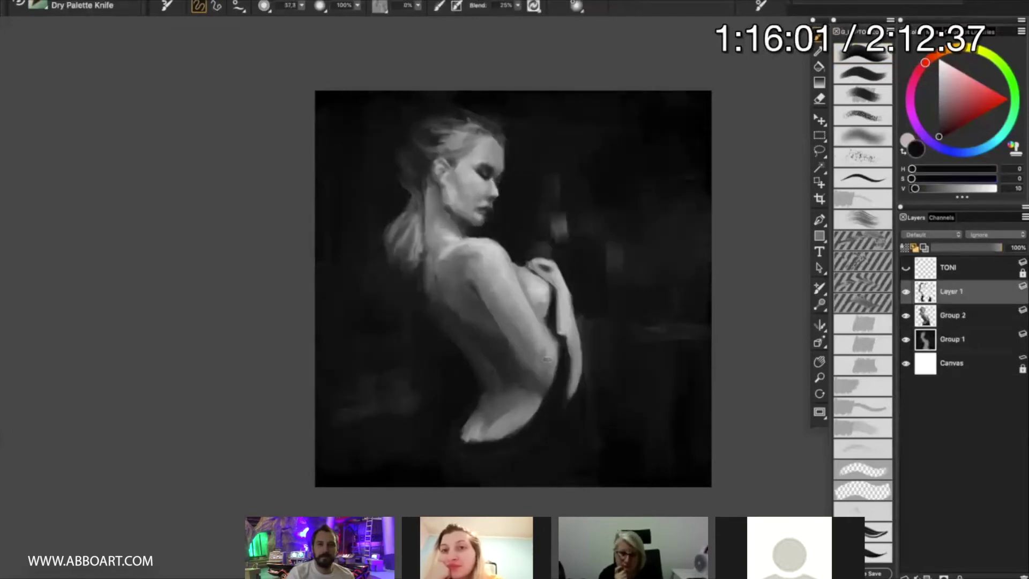
pyautogui.press('Right')
pyautogui.press('Right')
pyautogui.press('Right')
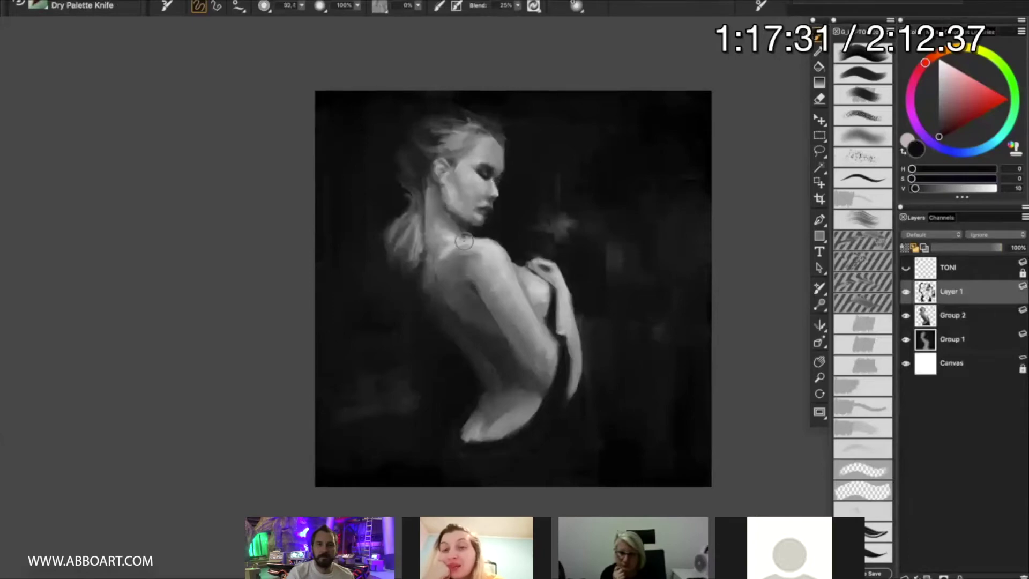
pyautogui.press('Right')
pyautogui.press('Right')
pyautogui.press('Right')
pyautogui.press('Right')
pyautogui.press('Right')
pyautogui.press('Right')
pyautogui.press('Right')
pyautogui.press('Right')
pyautogui.press('Right')
pyautogui.press('Right')
pyautogui.press('Right')
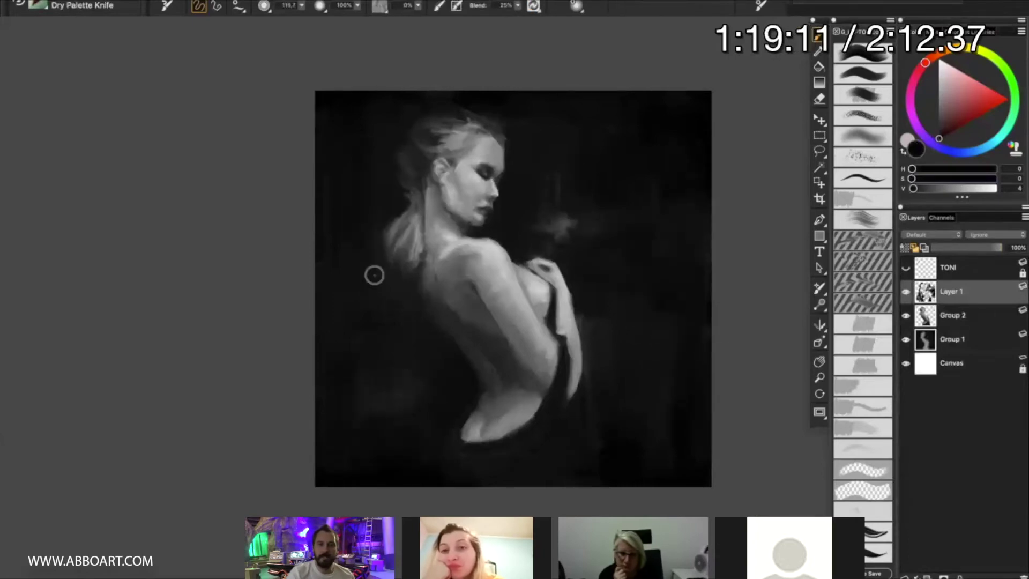
pyautogui.press('Right')
pyautogui.press('Right')
pyautogui.press('Right')
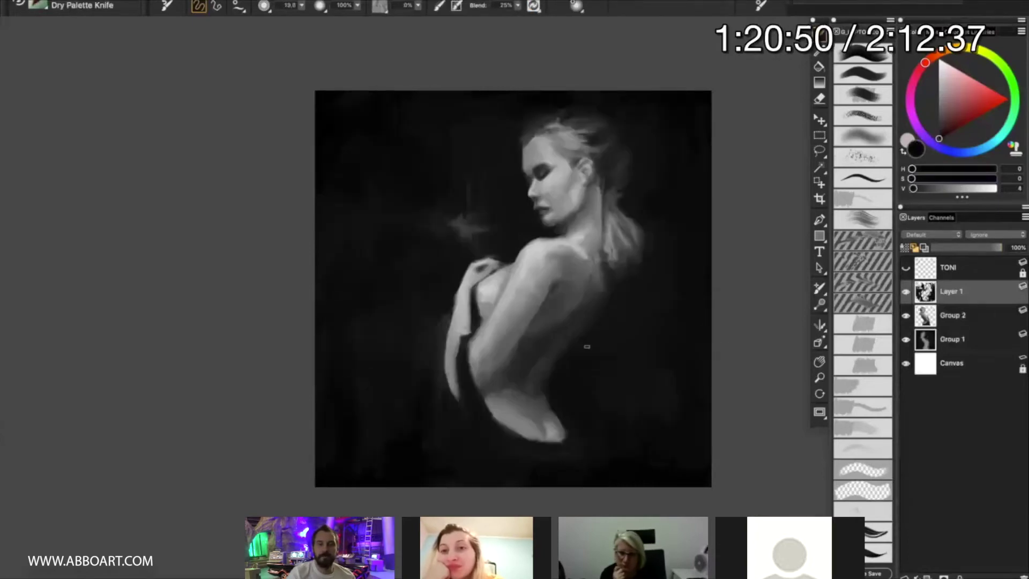
pyautogui.press('Right')
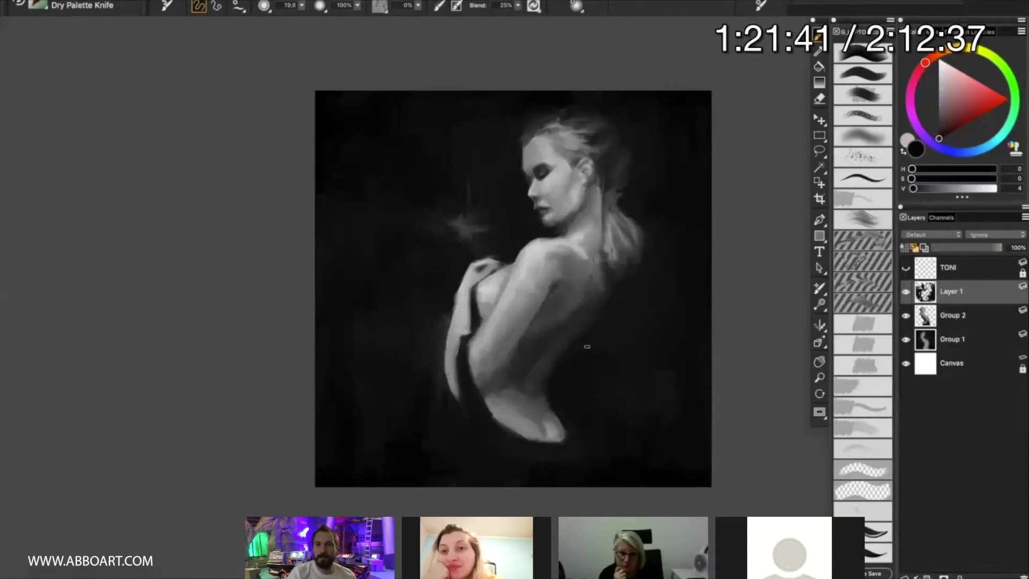
# - Skip forward through the recorded demo past 1:23:51 to review how the background in front of the figure is softened
pyautogui.press('Right')
pyautogui.press('Right')
pyautogui.press('Right')
pyautogui.press('Right')
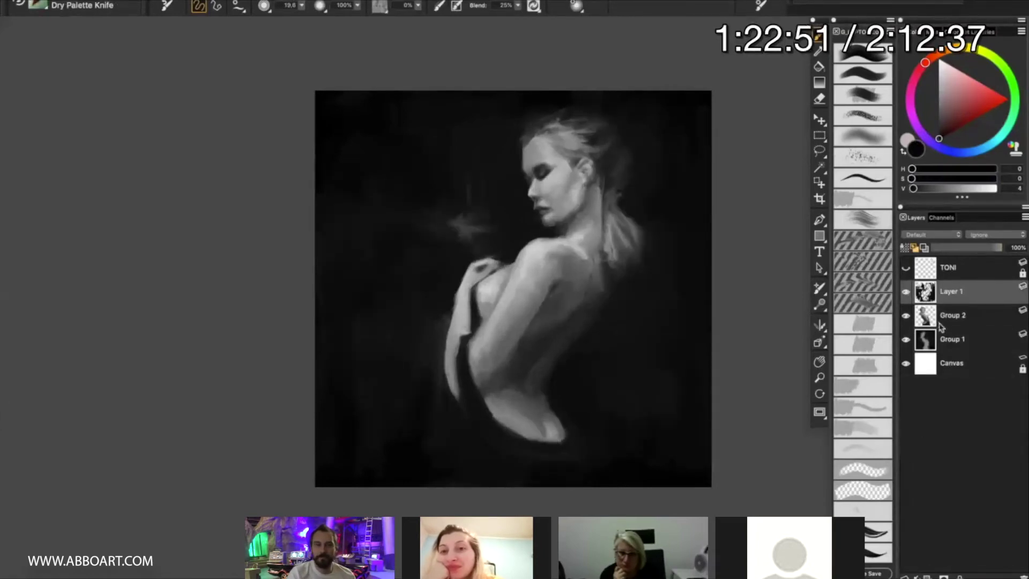
pyautogui.press('Right')
pyautogui.press('Right')
pyautogui.press('Right')
pyautogui.press('Right')
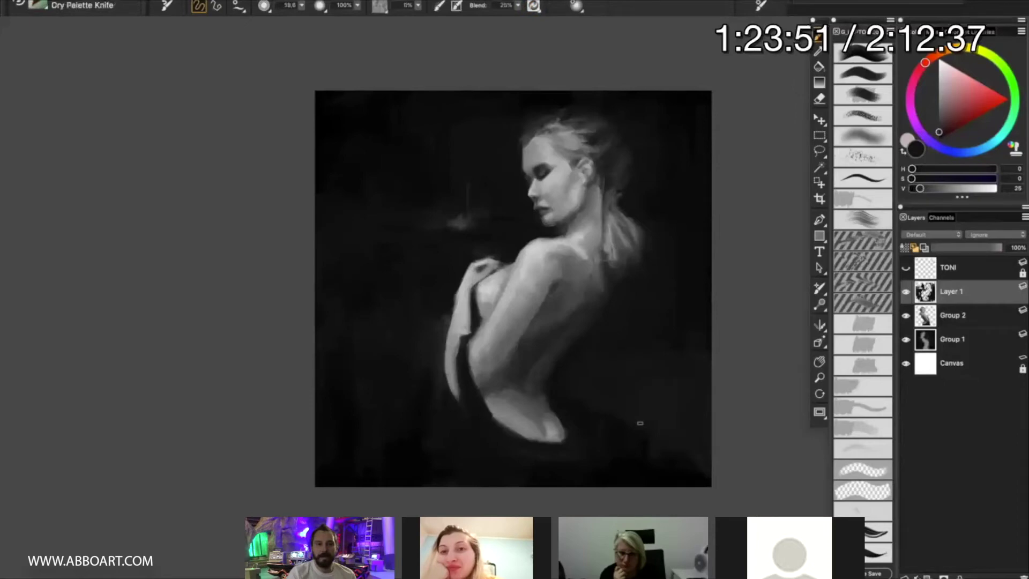
pyautogui.press('Right')
pyautogui.press('Right')
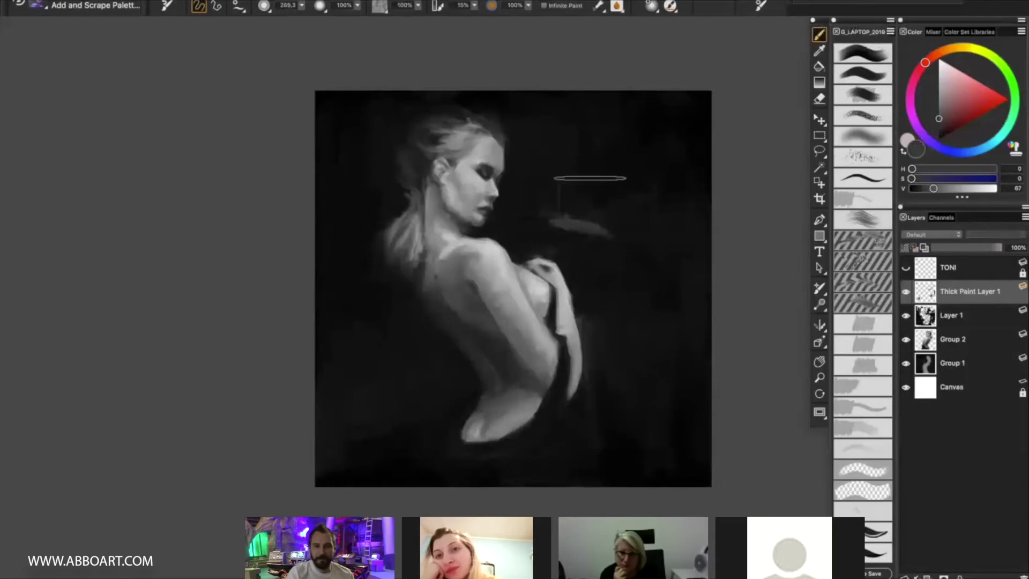
# - Cover the light smudge in front of the figure using the Add and Scrape Palette brush on Thick Paint Layer 1, and switch to the Block Eraser
pyautogui.moveTo(590, 179); pyautogui.dragTo(616, 201)
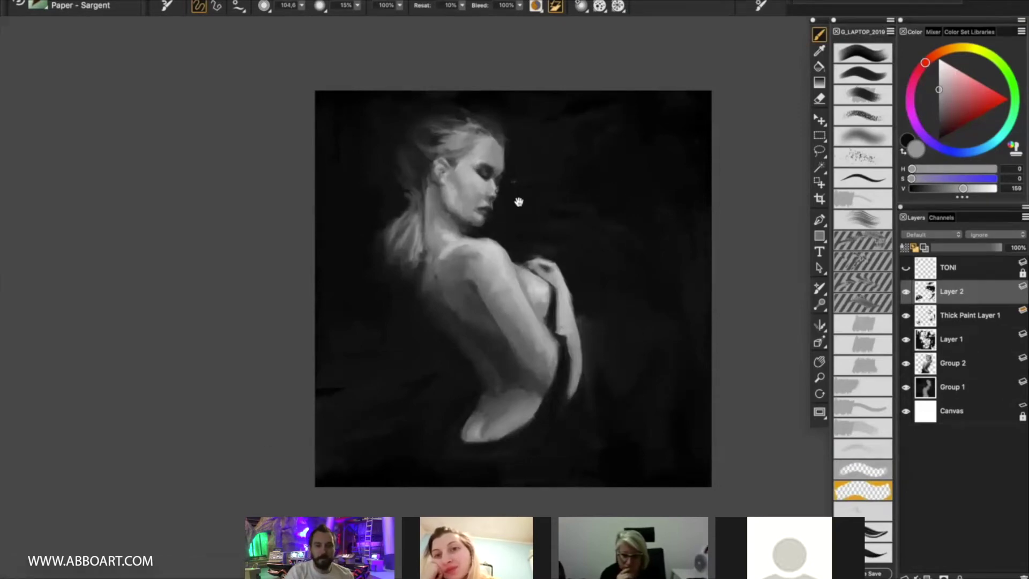
pyautogui.press('n')
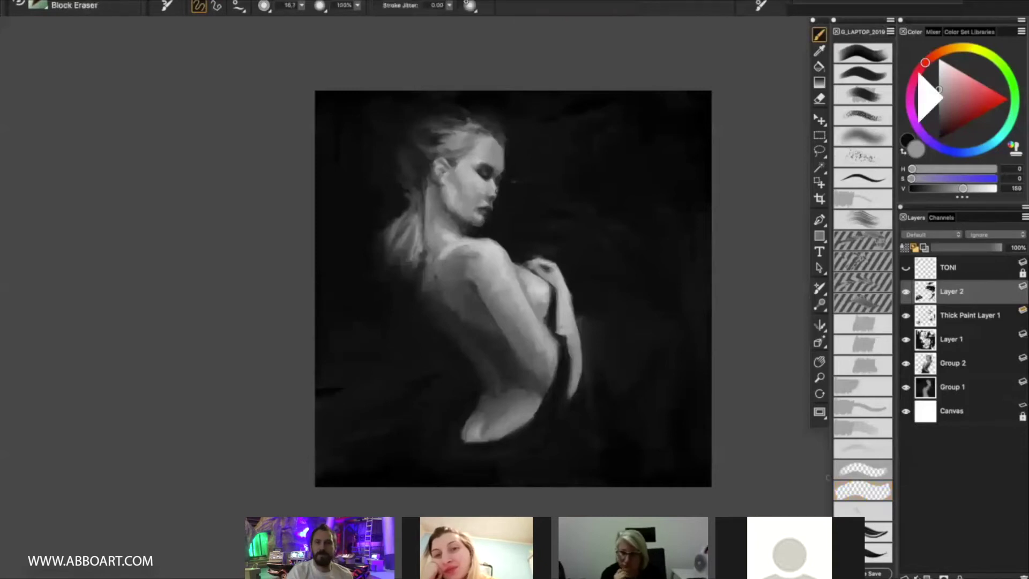
pyautogui.press('Right')
pyautogui.press('Right')
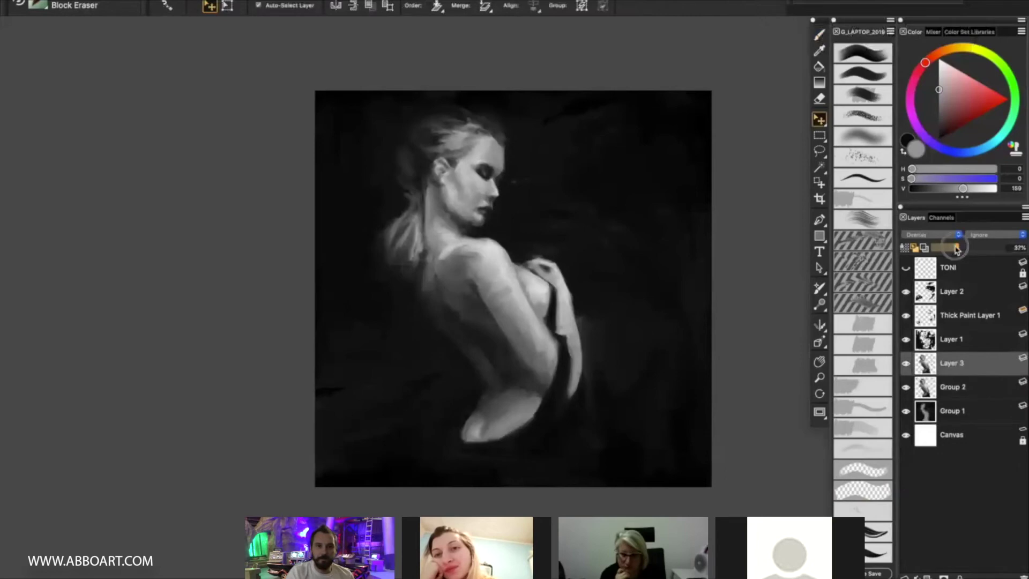
# - Lower the opacity of the Overlay copy of the figure, Layer 3, to 20%
pyautogui.moveTo(959, 249); pyautogui.dragTo(950, 250)
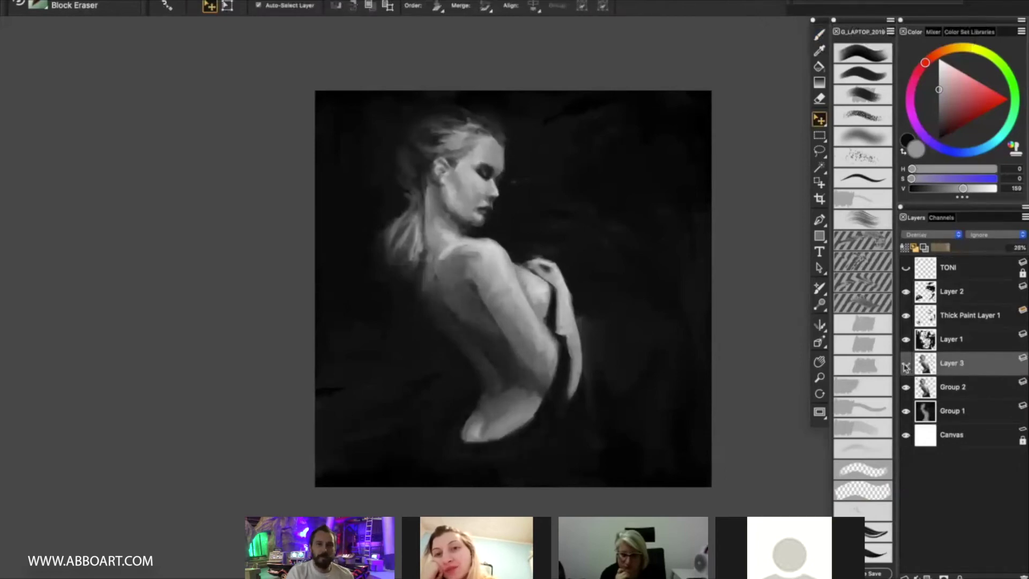
pyautogui.press('Right')
pyautogui.press('Right')
pyautogui.press('Right')
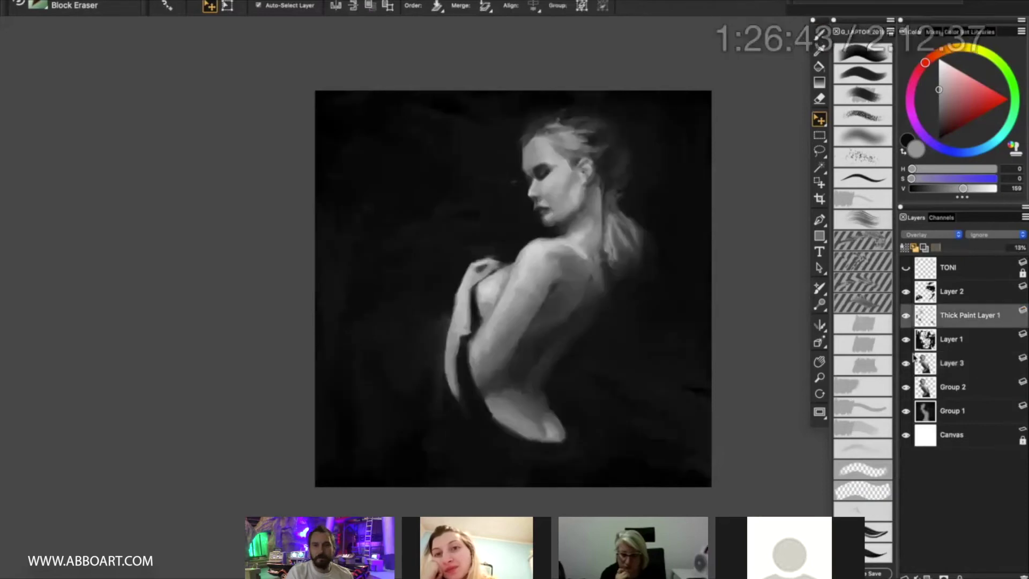
# - Toggle the visibility of Layer 3 repeatedly to compare the figure's contrast with and without the overlay
pyautogui.click(907, 317)
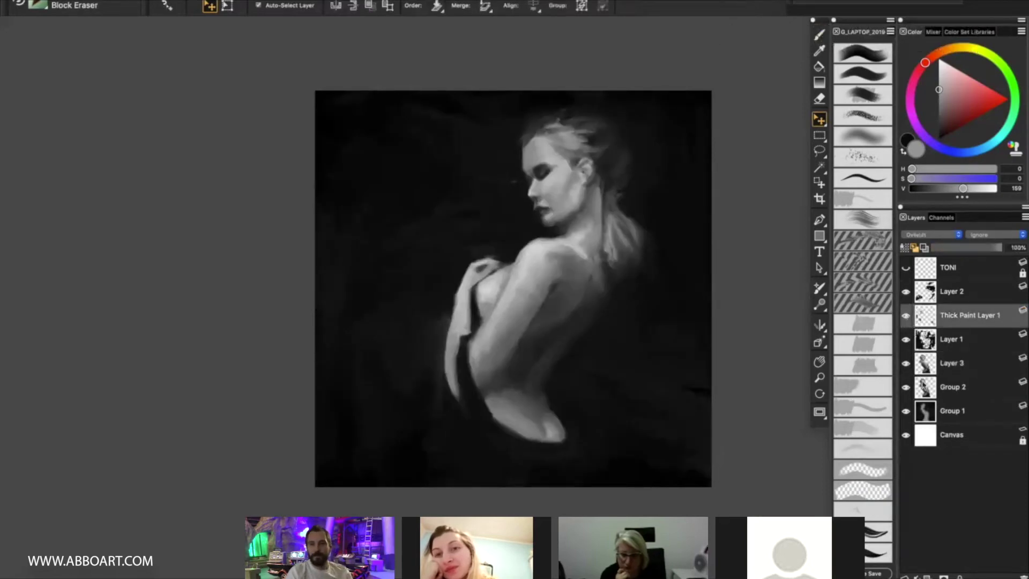
pyautogui.click(906, 364)
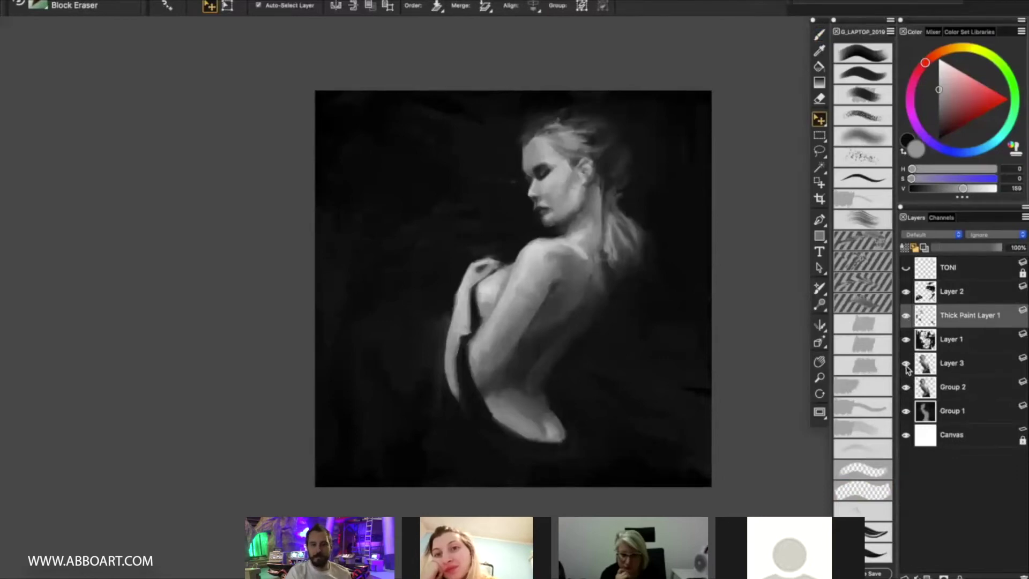
pyautogui.click(907, 365)
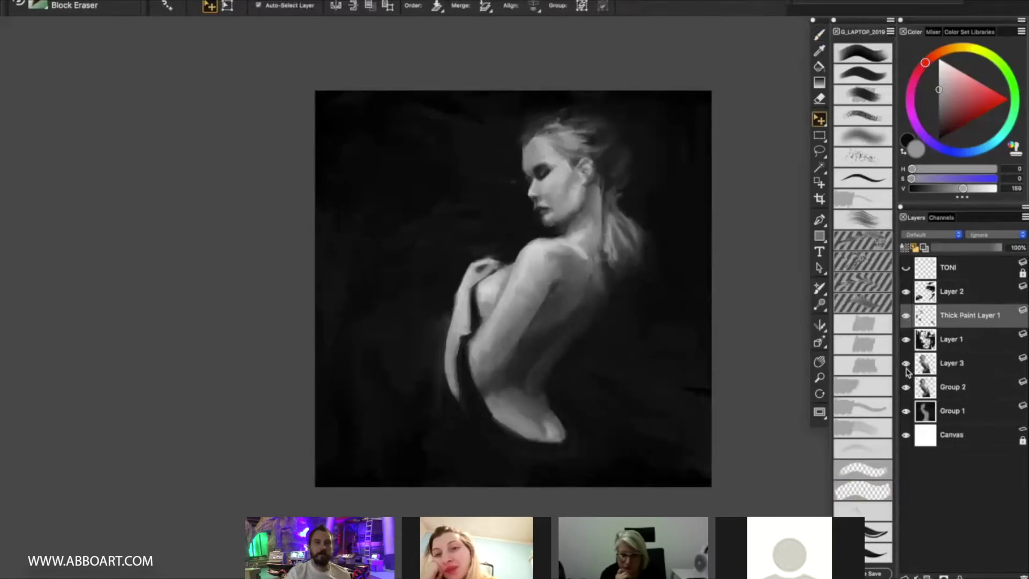
pyautogui.click(907, 366)
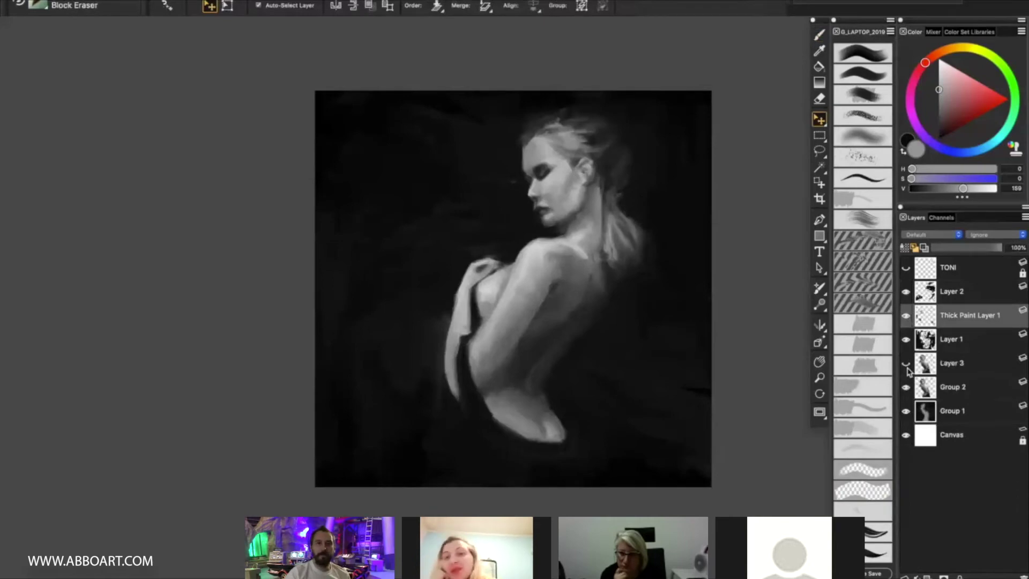
pyautogui.click(907, 367)
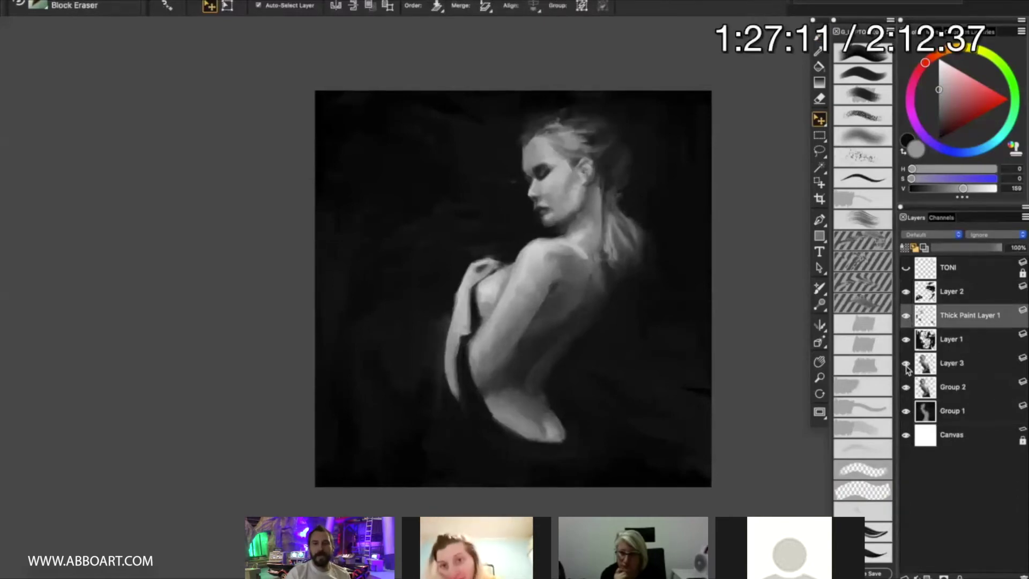
pyautogui.click(908, 370)
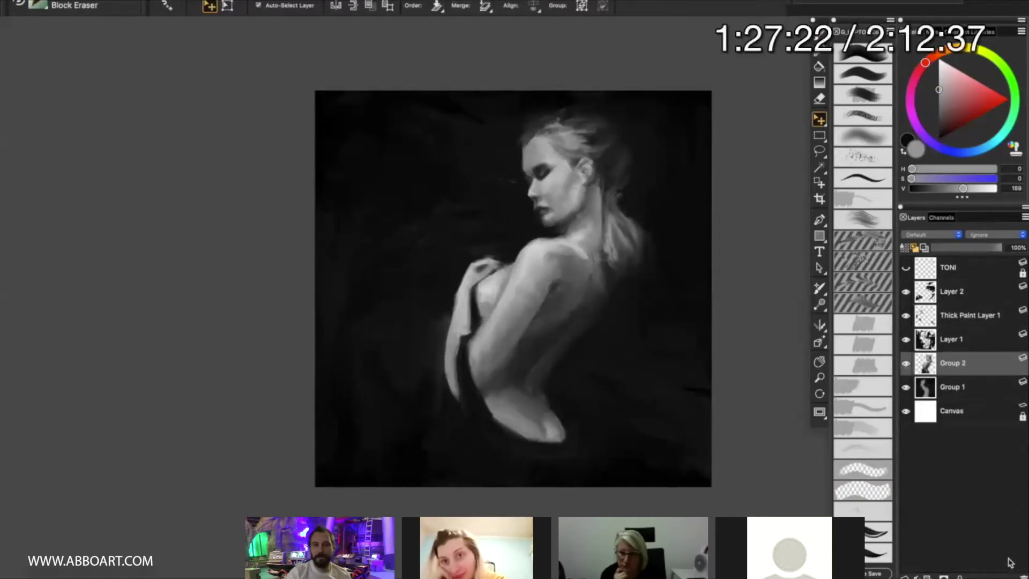
# - Drop the painting layers onto the Canvas, sample a grey from the figure for Real Dry Flat on a new layer, and flip the canvas horizontally
pyautogui.hotkey('ctrl', 'shift', 'd')
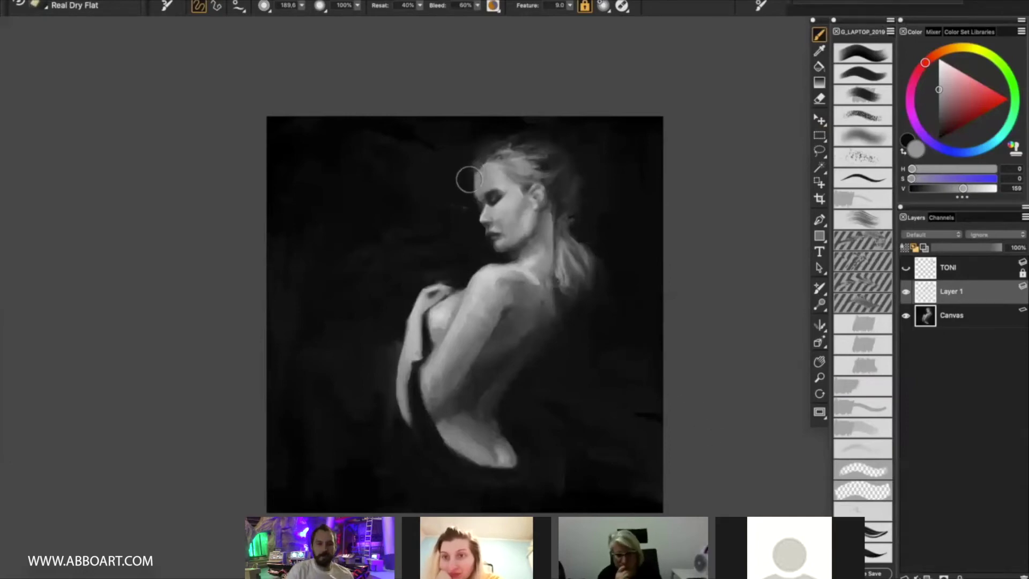
pyautogui.keyDown('alt'); pyautogui.click(532, 311); pyautogui.keyUp('alt')
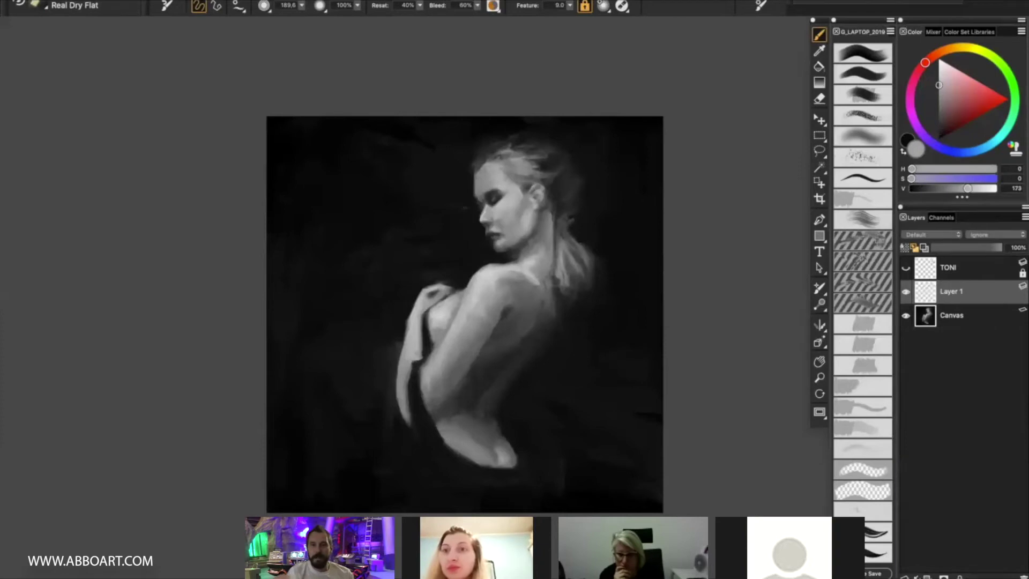
pyautogui.press('h')
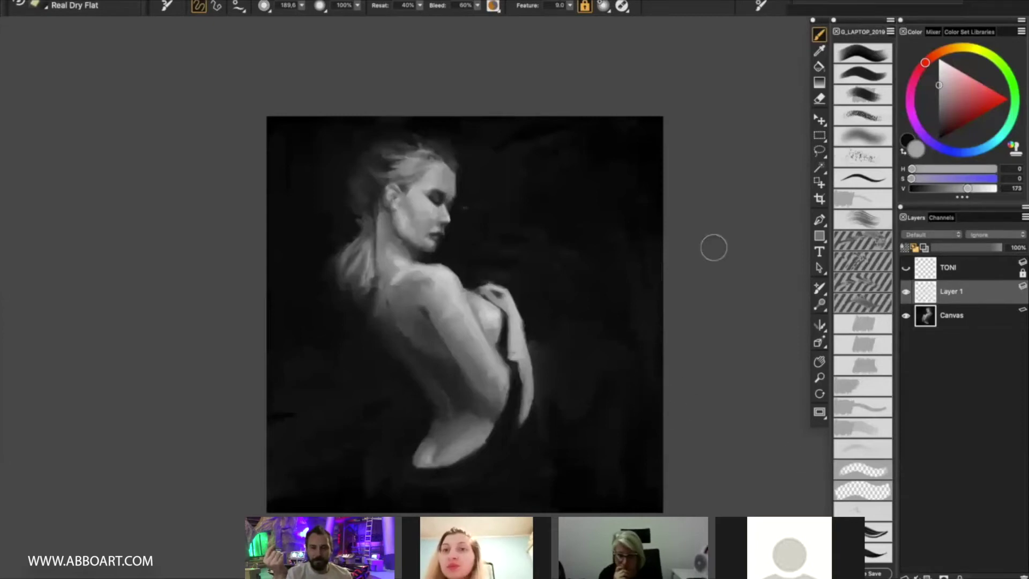
# - Switch to the Concept Art Jitter brush, sample shadow tones from the figure's back, and reduce the brush size to about 29
pyautogui.hotkey('ctrl', '/')
pyautogui.keyDown('alt'); pyautogui.click(423, 349); pyautogui.keyUp('alt')
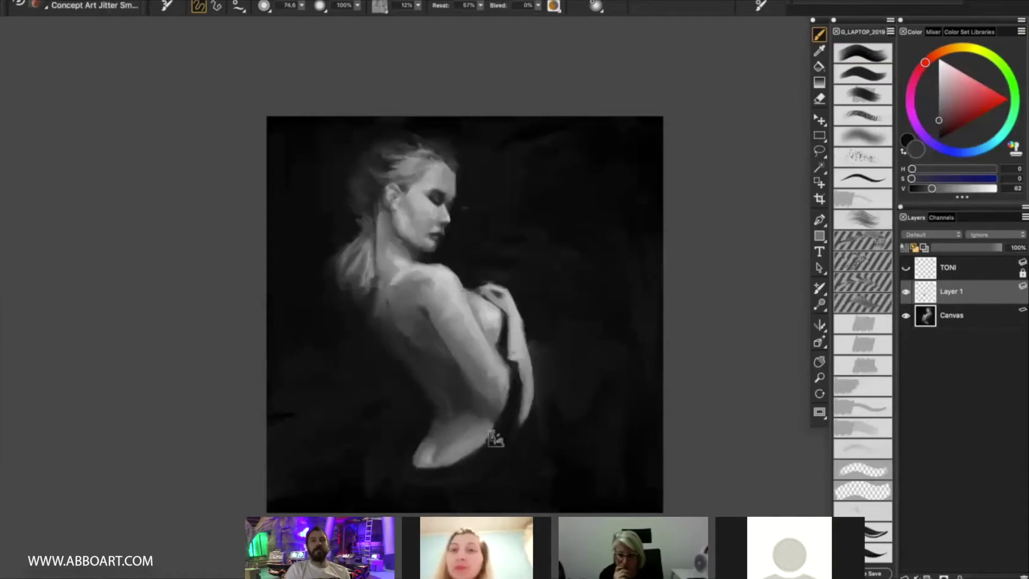
pyautogui.keyDown('alt'); pyautogui.click(461, 378); pyautogui.keyUp('alt')
pyautogui.press('[')
pyautogui.press('[')
pyautogui.press('[')
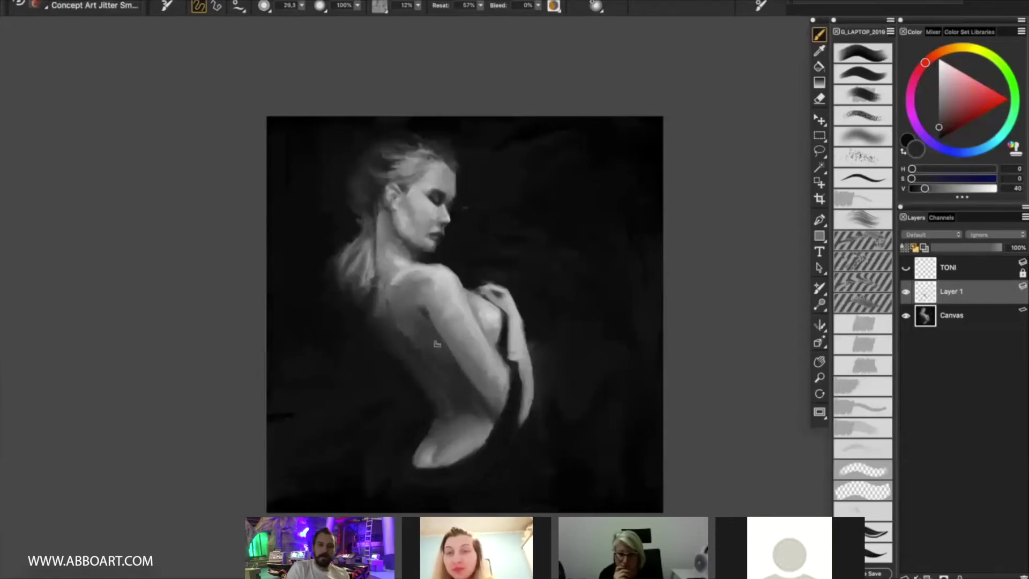
# - Soften the transitions on the figure's back and waist with greys sampled from the surrounding skin
pyautogui.keyDown('alt'); pyautogui.click(473, 381); pyautogui.keyUp('alt')
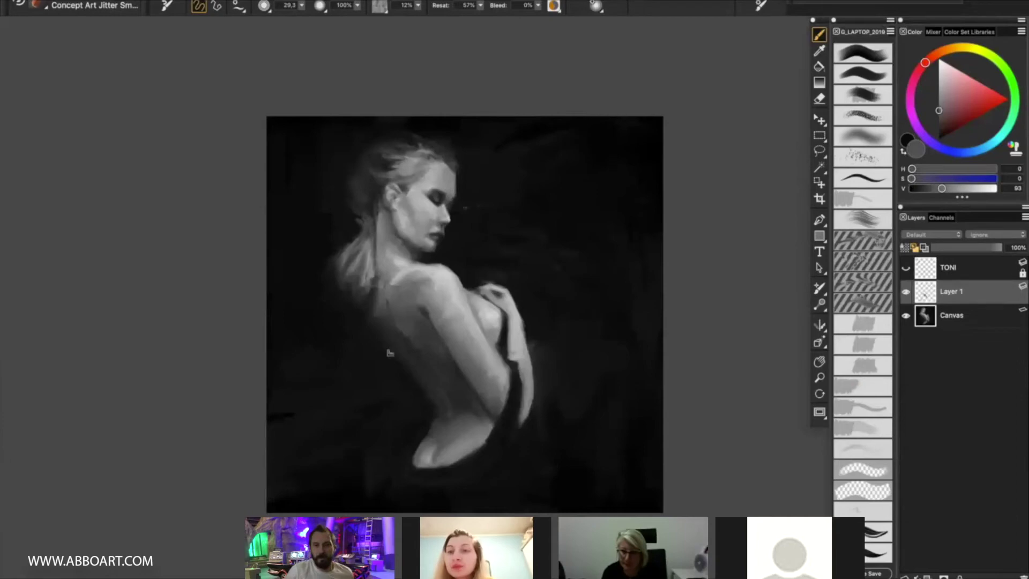
pyautogui.keyDown('alt'); pyautogui.click(391, 310); pyautogui.keyUp('alt')
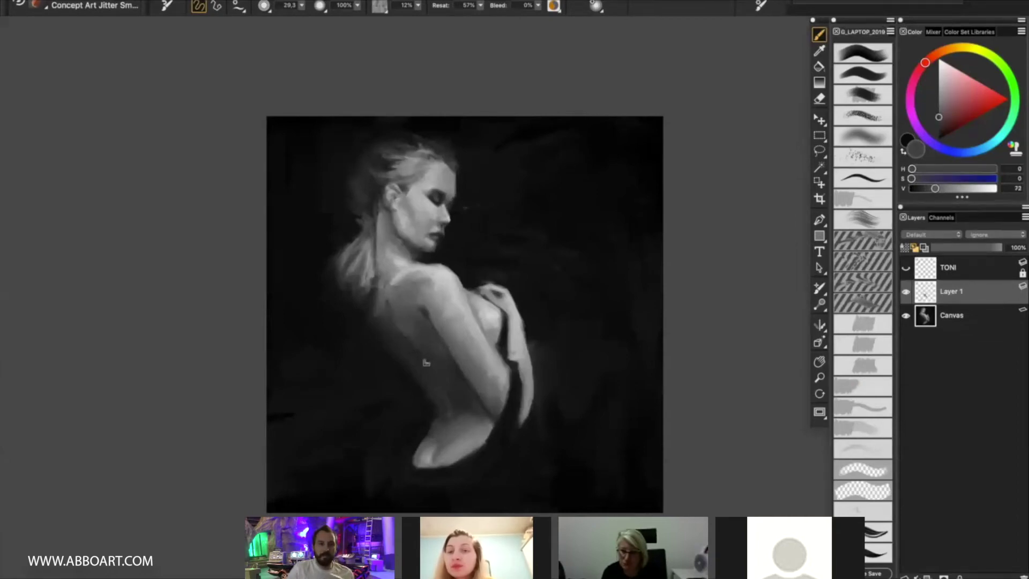
pyautogui.keyDown('alt'); pyautogui.click(437, 316); pyautogui.keyUp('alt')
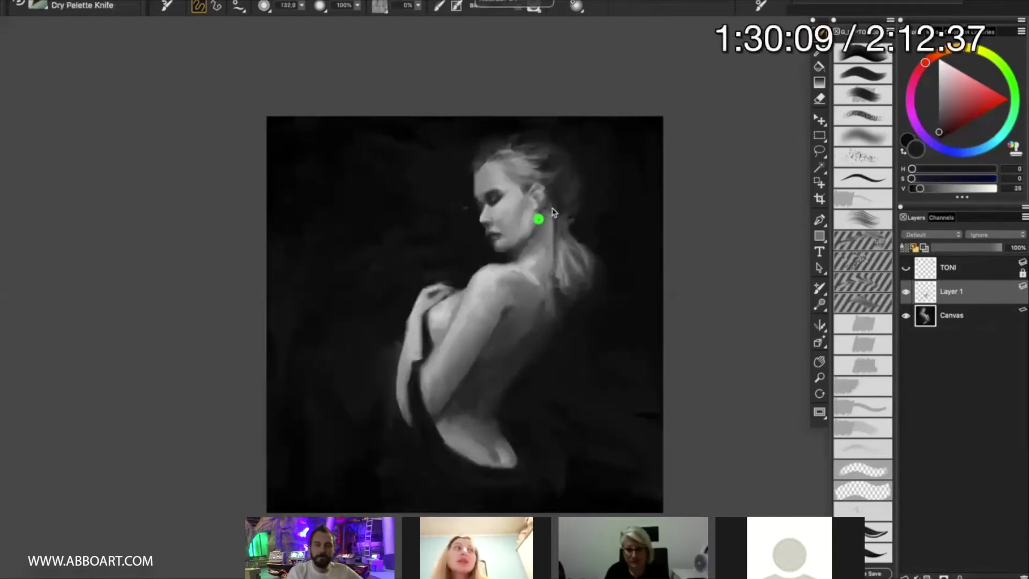
# - Reduce the Dry Palette Knife to about 9 for fine blending on the figure
pyautogui.press('[')
pyautogui.press('[')
pyautogui.press('[')
pyautogui.press('[')
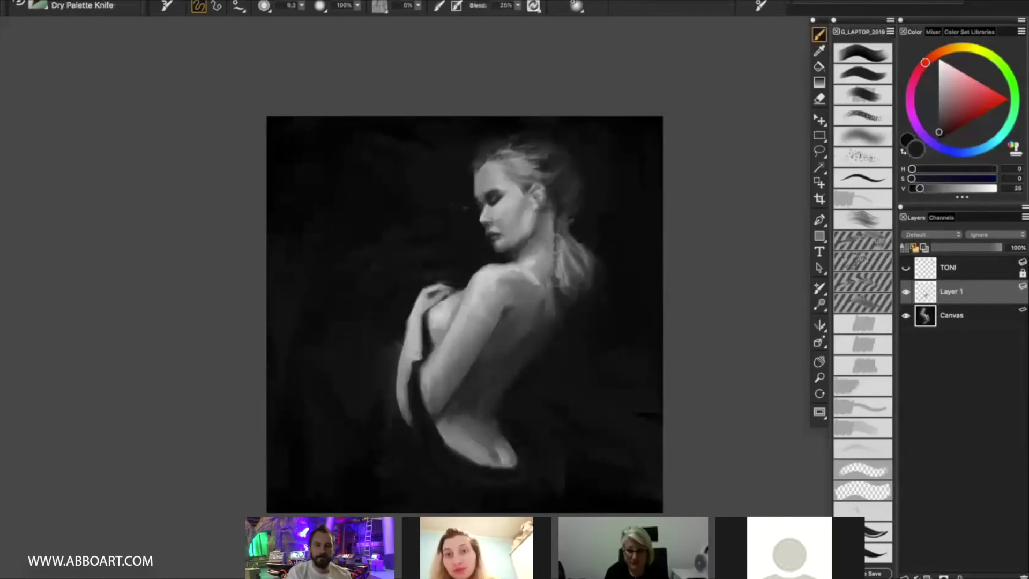
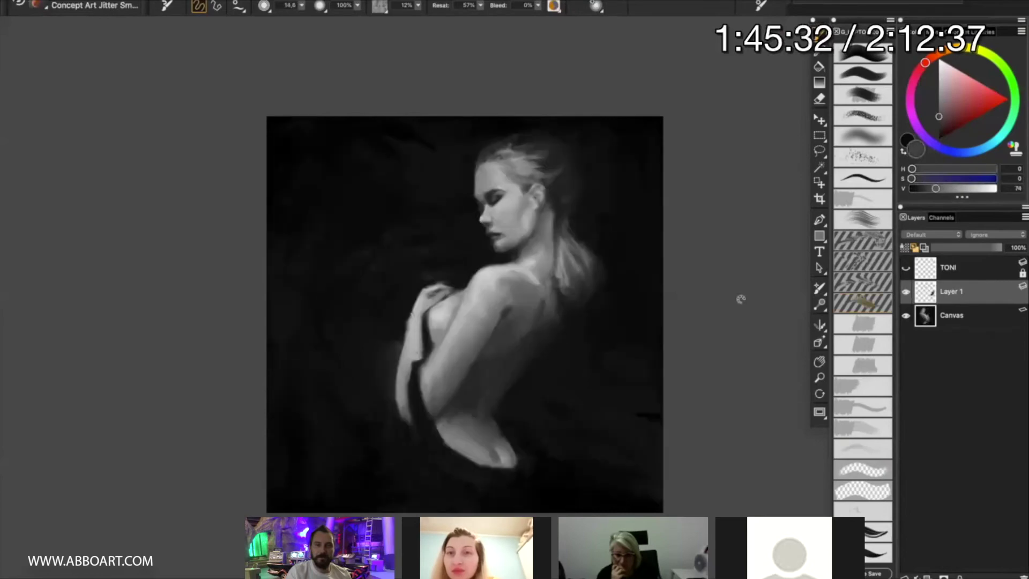
# - Refine the figure with small Concept Art Jitter strokes, using black, a mid-grey of value 109 and a light tone sampled from the forehead
pyautogui.moveTo(515, 257); pyautogui.dragTo(558, 301)
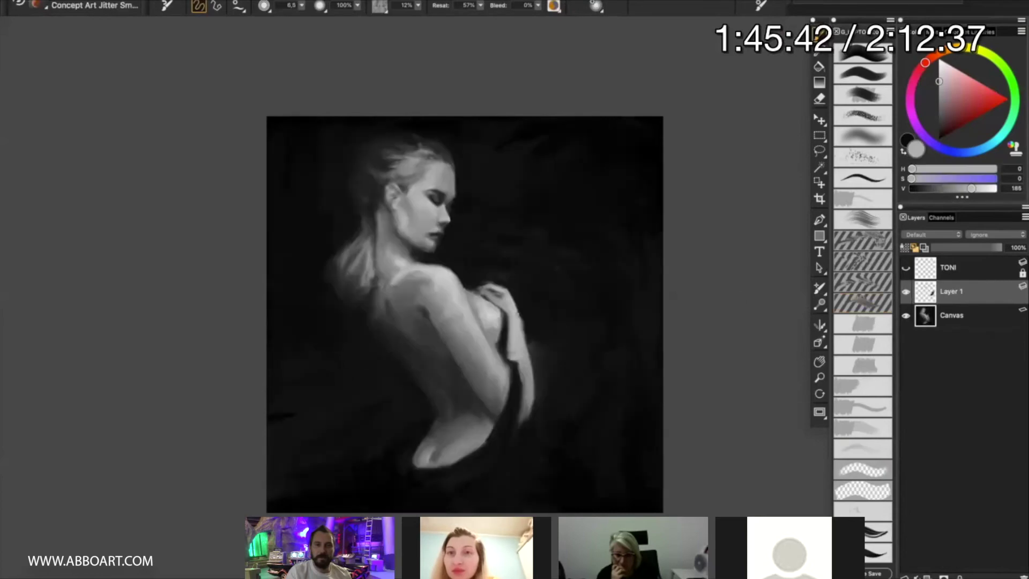
pyautogui.moveTo(482, 225); pyautogui.dragTo(541, 279)
pyautogui.click(939, 137)
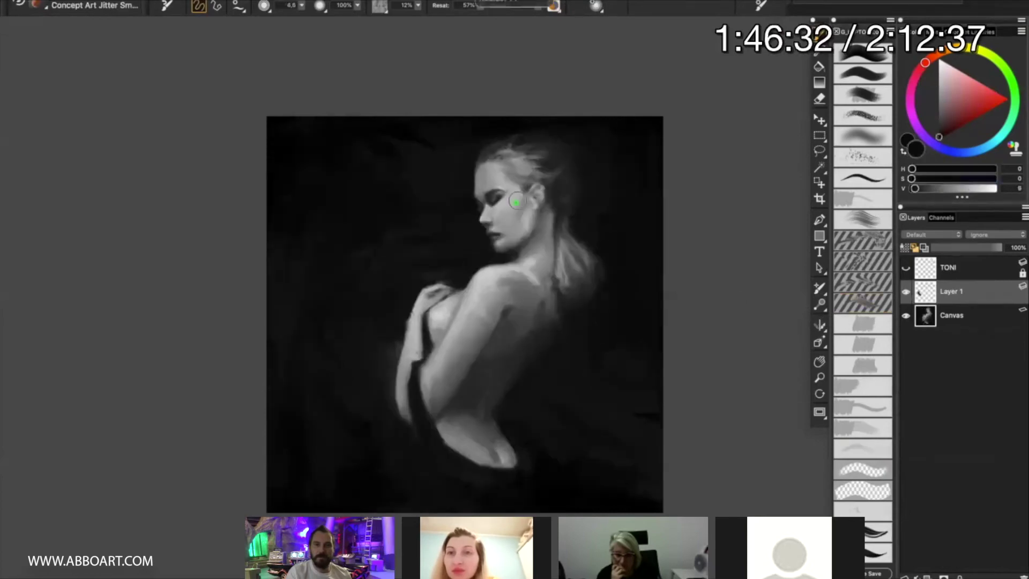
pyautogui.click(939, 106)
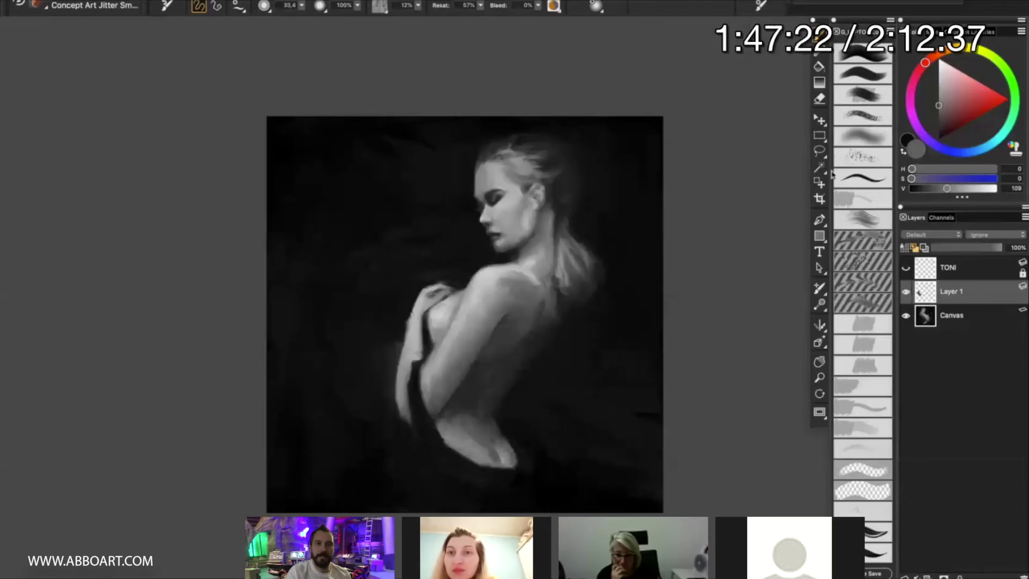
pyautogui.keyDown('alt'); pyautogui.click(487, 168); pyautogui.keyUp('alt')
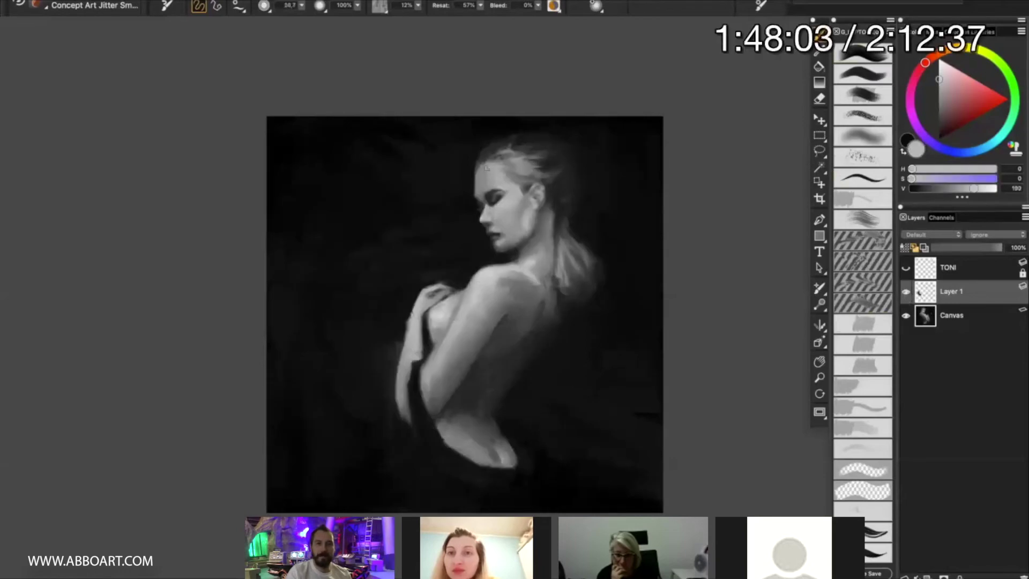
pyautogui.moveTo(1001, 247)
pyautogui.mouseDown()
pyautogui.moveTo(978, 247)
pyautogui.moveTo(1001, 247)
pyautogui.mouseUp()
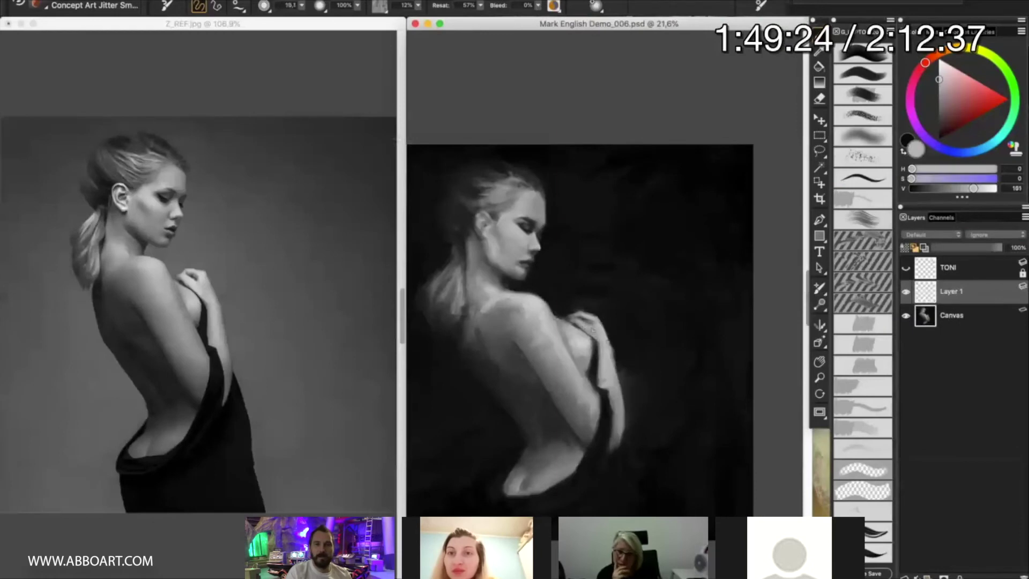
pyautogui.hotkey('ctrl', 'm')
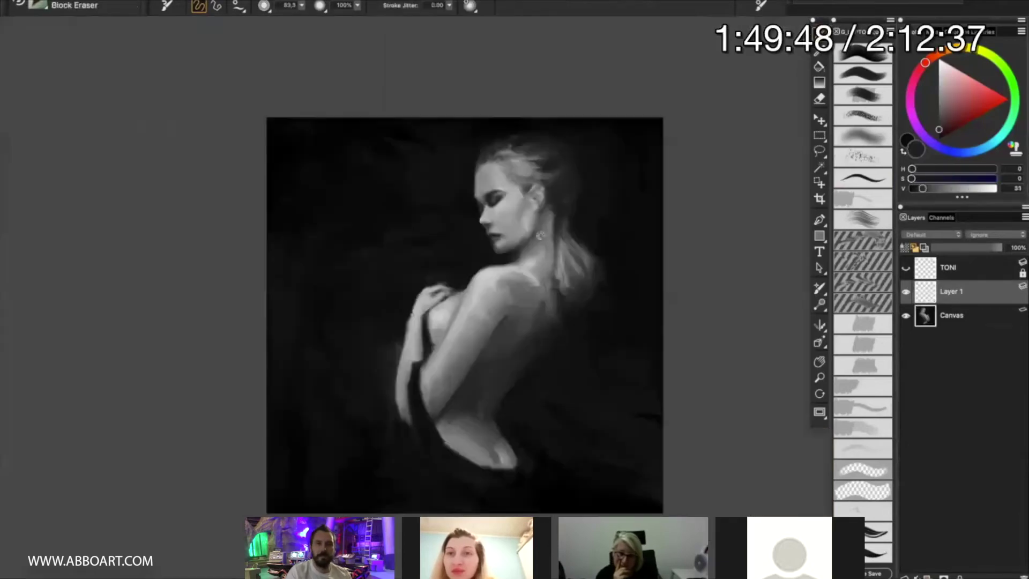
# - Skip forward through the recorded demo to 1:57:10, comparing the refined face, ear and hair with the reference photo
pyautogui.press('Right')
pyautogui.press('Right')
pyautogui.press('Right')
pyautogui.press('Right')
pyautogui.press('Right')
pyautogui.press('Right')
pyautogui.press('Right')
pyautogui.press('Right')
pyautogui.press('Right')
pyautogui.press('Right')
pyautogui.press('Right')
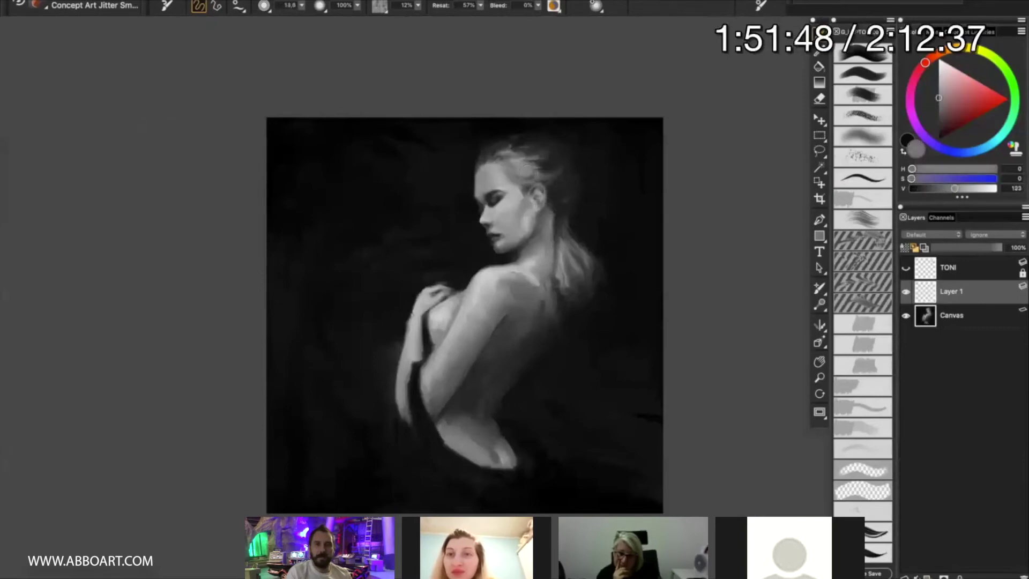
pyautogui.press('Right')
pyautogui.press('Right')
pyautogui.press('Right')
pyautogui.press('Right')
pyautogui.press('Right')
pyautogui.press('Right')
pyautogui.press('Right')
pyautogui.press('Right')
pyautogui.press('Right')
pyautogui.press('Right')
pyautogui.press('Right')
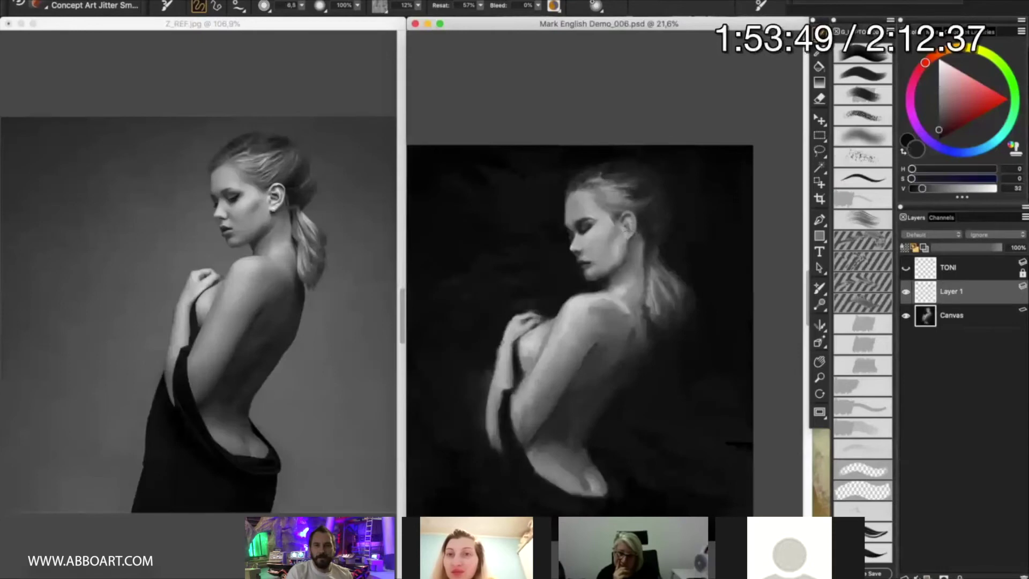
pyautogui.press('Right')
pyautogui.press('Right')
pyautogui.press('Right')
pyautogui.press('Right')
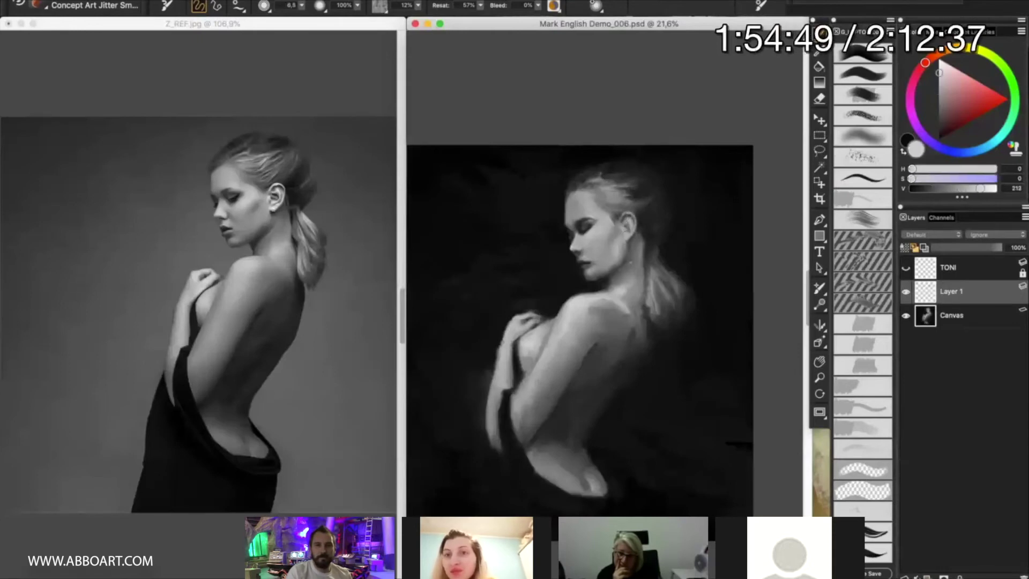
pyautogui.press('Right')
pyautogui.press('Right')
pyautogui.press('Right')
pyautogui.press('Right')
pyautogui.press('Right')
pyautogui.press('Right')
pyautogui.press('Right')
pyautogui.press('Right')
pyautogui.press('Right')
pyautogui.press('Right')
pyautogui.press('Right')
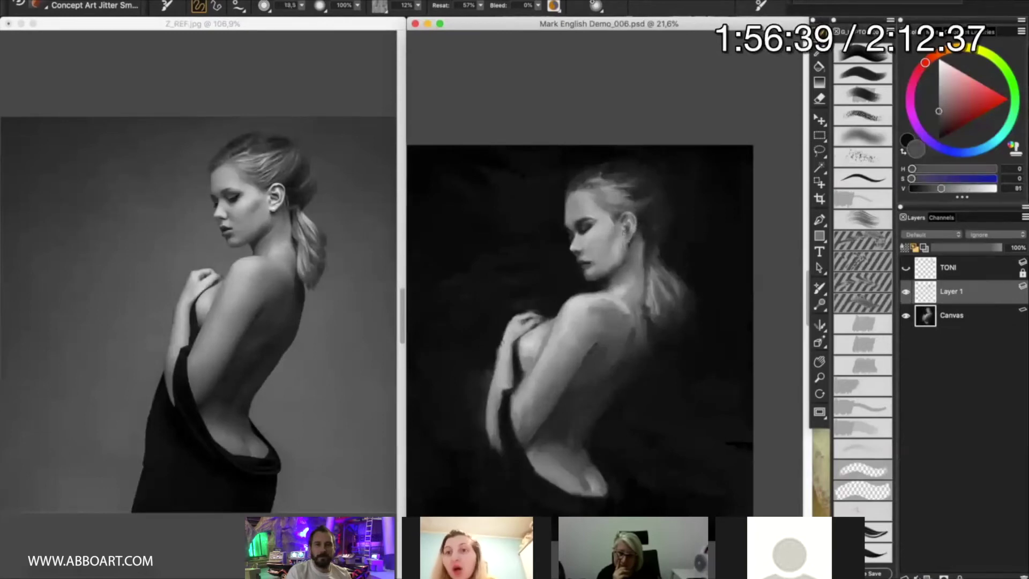
pyautogui.press('Right')
pyautogui.press('Right')
pyautogui.press('Right')
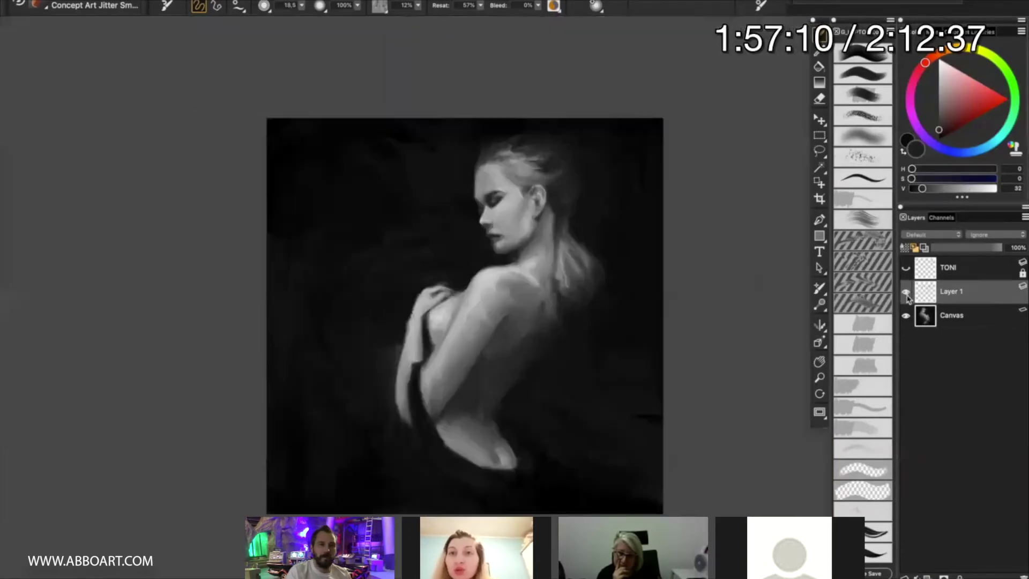
# - Rewind the recorded demo to about 1:57:03 and compare the painting with and without Layer 1
pyautogui.press('Left')
pyautogui.press('Left')
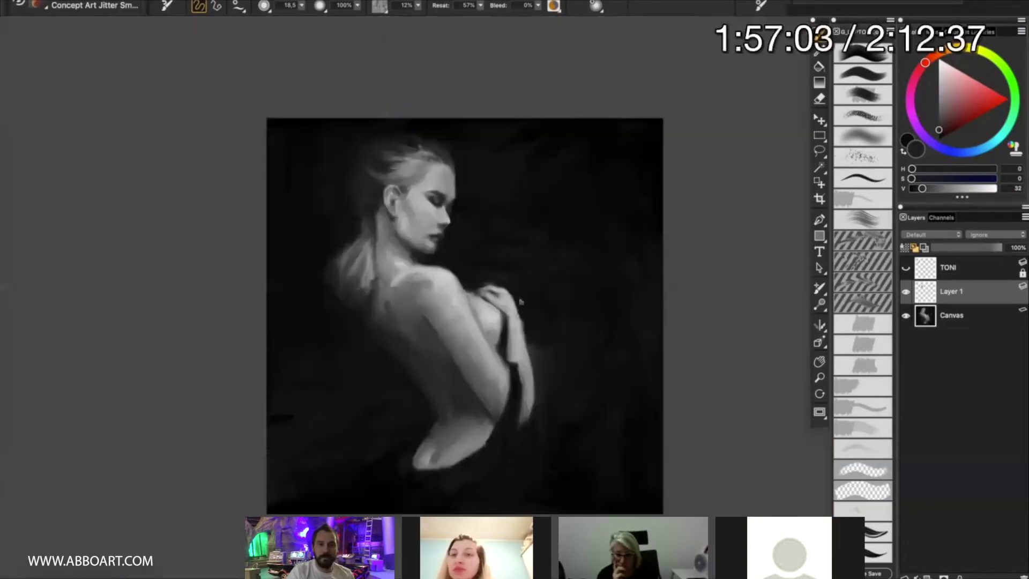
pyautogui.click(906, 293)
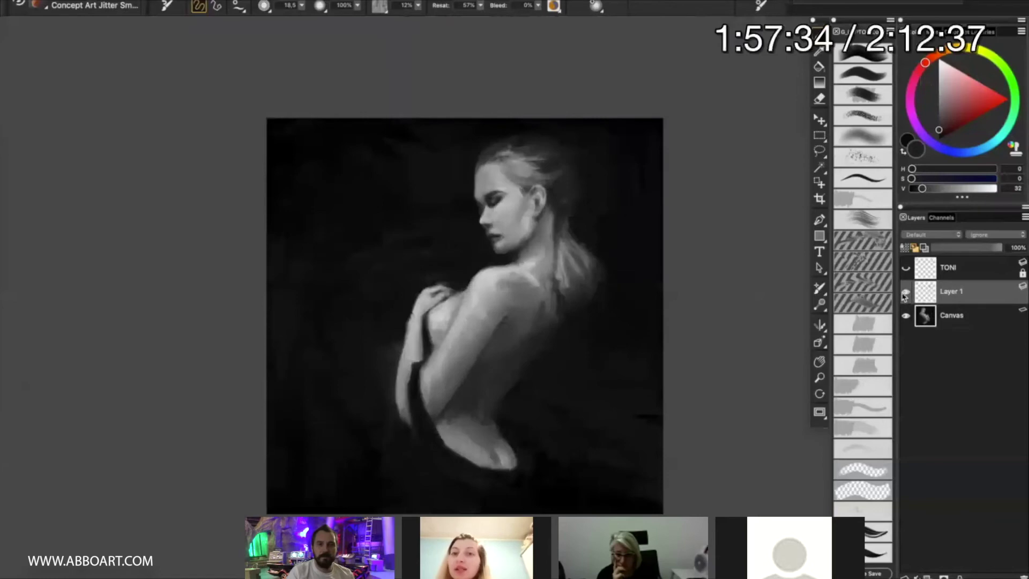
# - Sample the dark background tone beside the forehead and flip the canvas horizontally to check the figure
pyautogui.press('v')
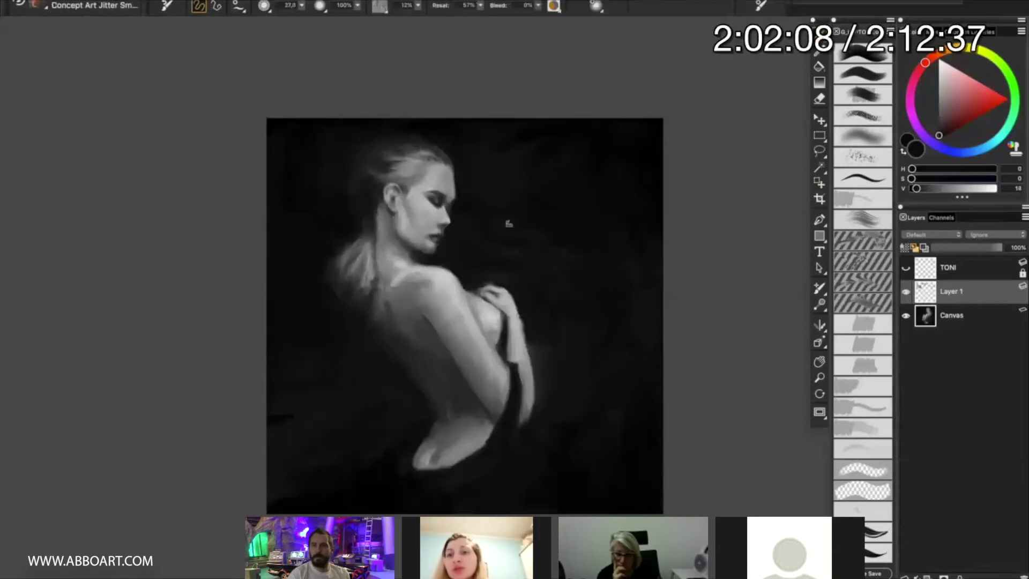
pyautogui.keyDown('alt'); pyautogui.click(464, 156); pyautogui.keyUp('alt')
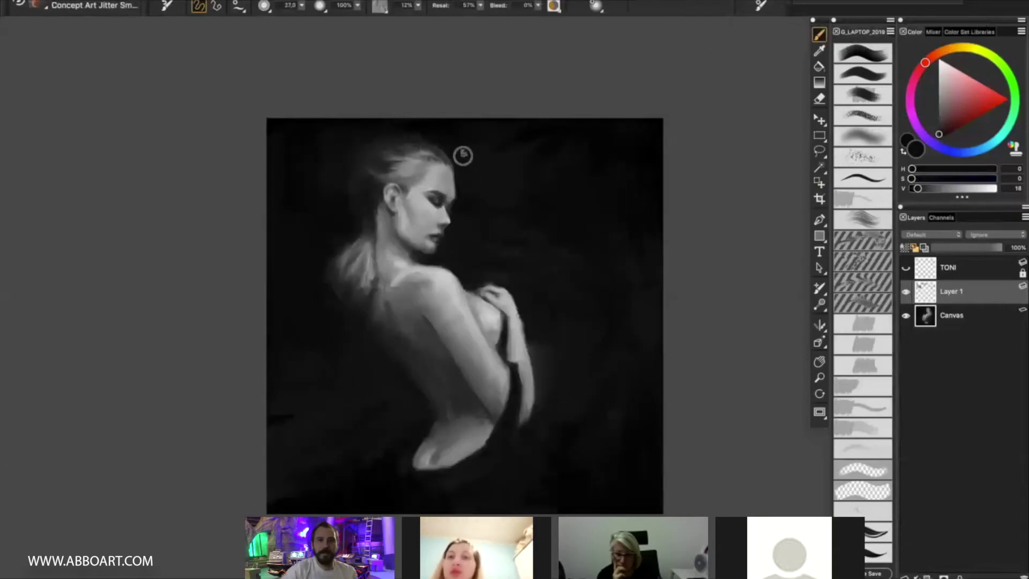
pyautogui.press('h')
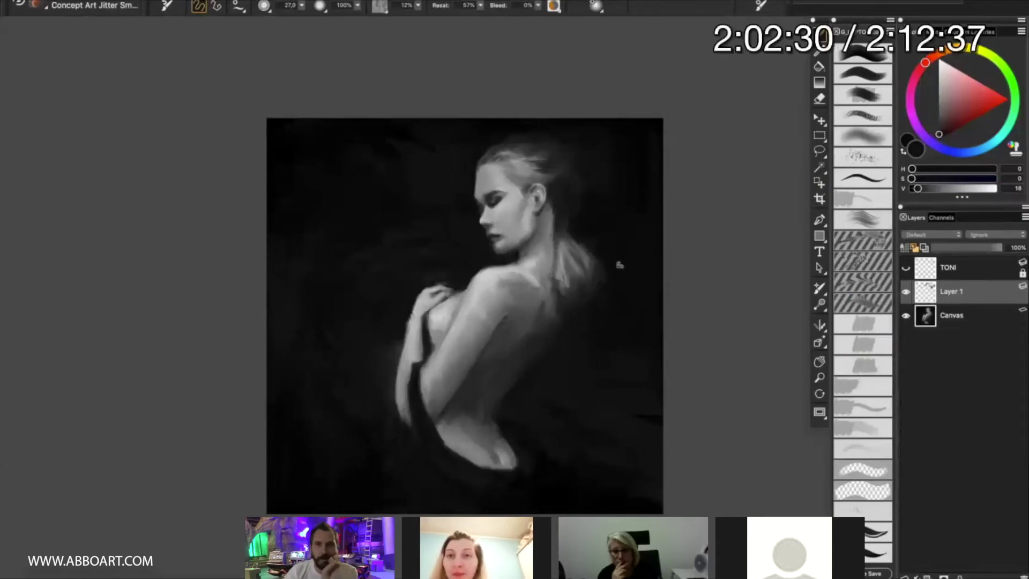
# - Skip forward through the recorded demo to 2:06:51, reviewing how the hair and background edges are refined with Concept Art Jitter
pyautogui.press('Right')
pyautogui.press('Right')
pyautogui.press('Right')
pyautogui.press('Right')
pyautogui.press('Right')
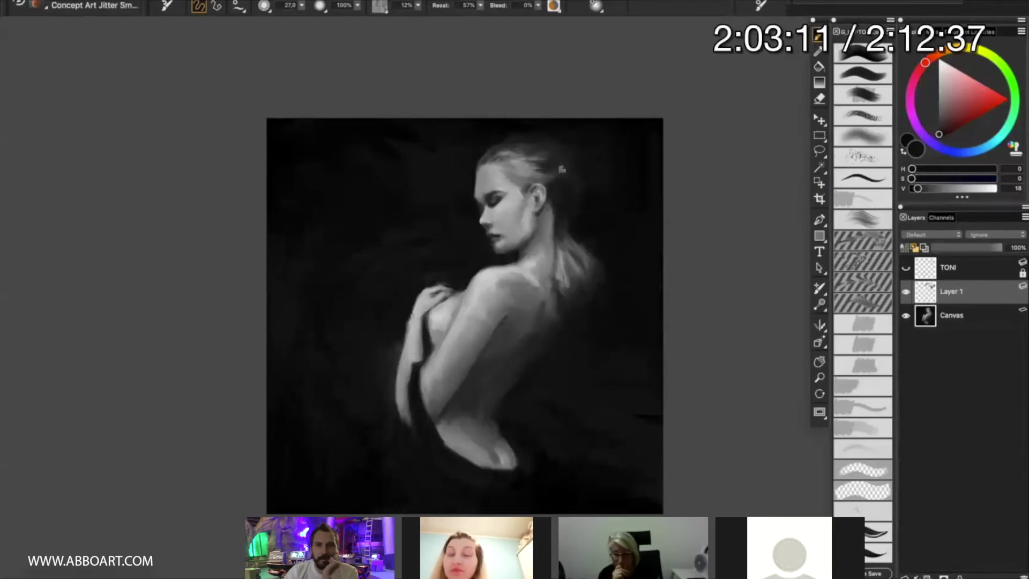
pyautogui.press('Right')
pyautogui.press('Right')
pyautogui.press('Right')
pyautogui.press('Right')
pyautogui.press('Right')
pyautogui.press('Right')
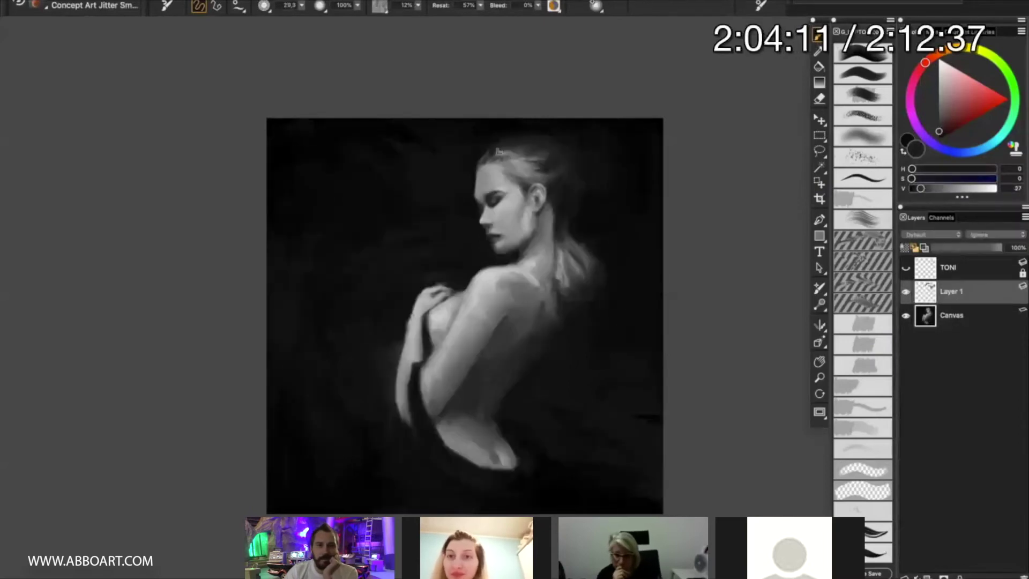
pyautogui.press('Right')
pyautogui.press('Right')
pyautogui.press('Right')
pyautogui.press('Right')
pyautogui.press('Right')
pyautogui.press('Right')
pyautogui.press('Right')
pyautogui.press('Right')
pyautogui.press('Right')
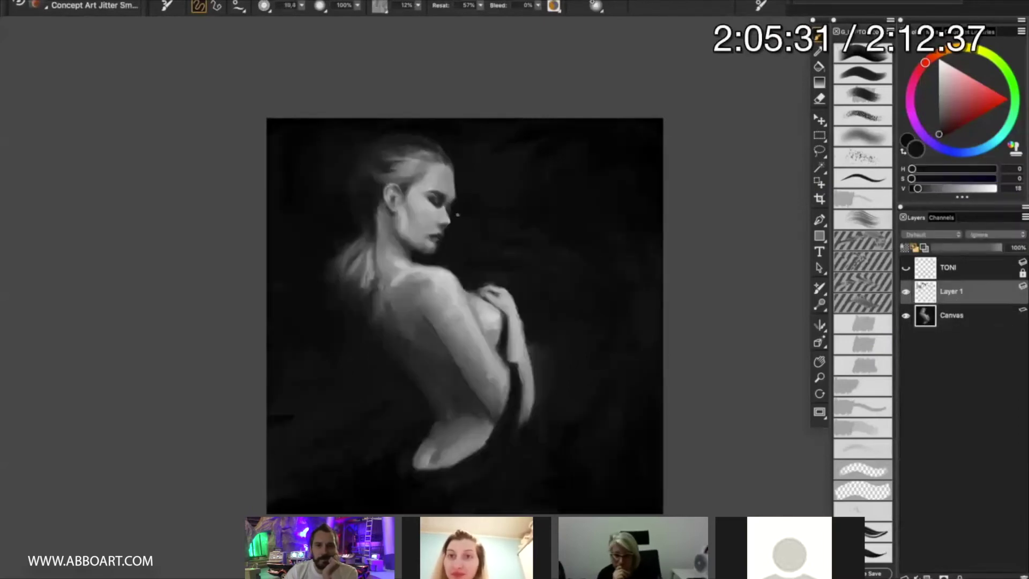
pyautogui.press('Right')
pyautogui.press('Right')
pyautogui.press('Right')
pyautogui.press('Right')
pyautogui.press('Right')
pyautogui.press('Right')
pyautogui.press('Right')
pyautogui.press('Right')
pyautogui.press('Right')
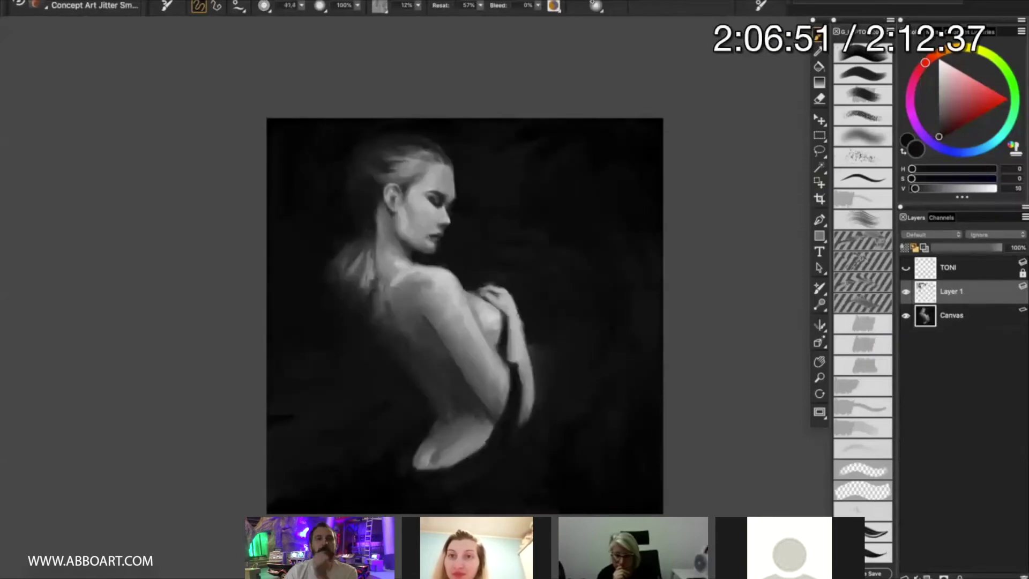
# - Skip ahead in the recorded demo to 2:10:51, reviewing the Airbrush lightening on an Overlay layer and the Dry Palette Knife blending
pyautogui.press('Right')
pyautogui.press('Right')
pyautogui.press('Right')
pyautogui.press('Right')
pyautogui.press('Right')
pyautogui.press('Right')
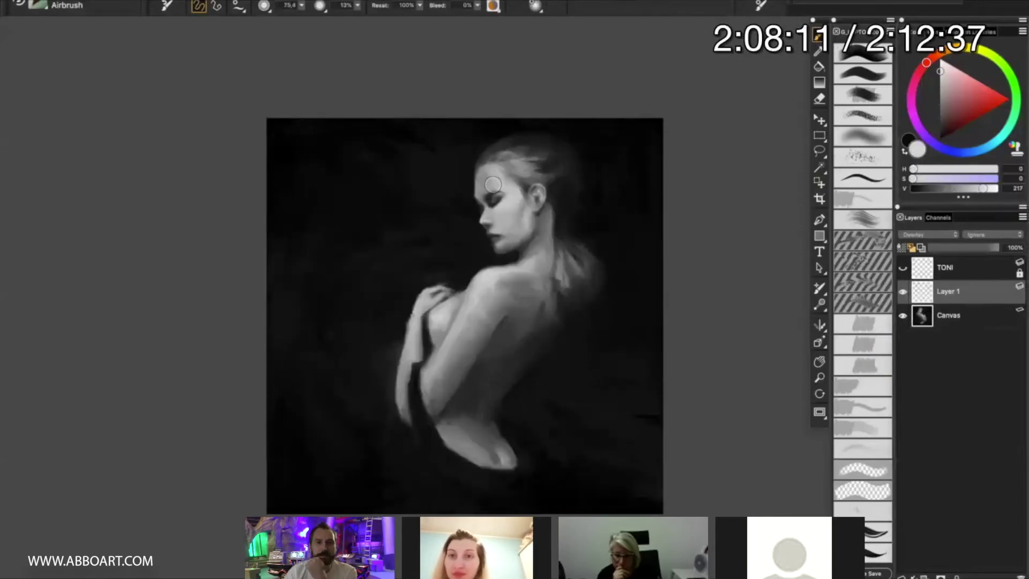
pyautogui.press('Right')
pyautogui.press('Right')
pyautogui.press('Right')
pyautogui.press('Right')
pyautogui.press('Right')
pyautogui.press('Right')
pyautogui.press('Right')
pyautogui.press('Right')
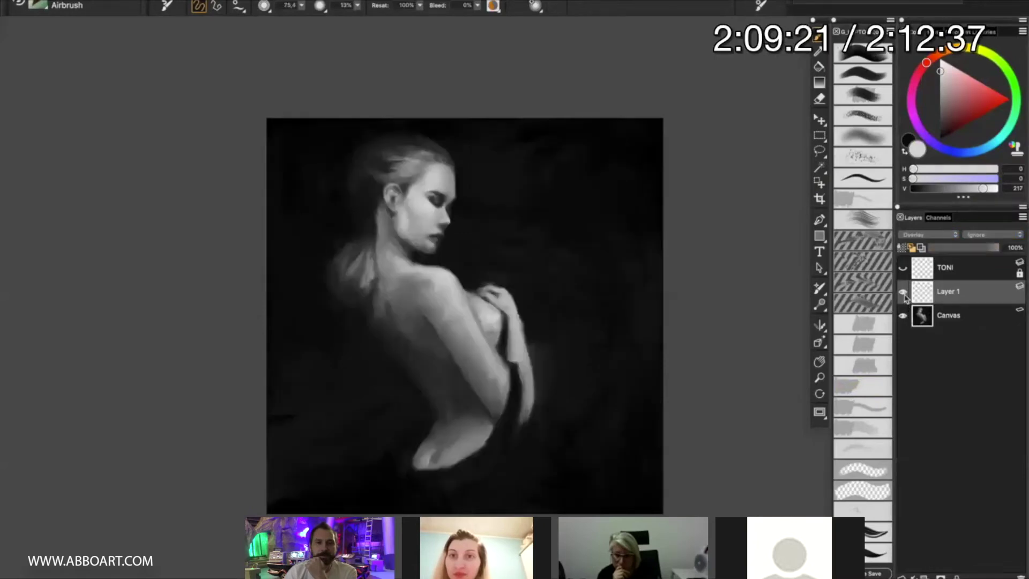
pyautogui.press('Right')
pyautogui.press('Right')
pyautogui.press('Right')
pyautogui.press('Right')
pyautogui.press('Right')
pyautogui.press('Right')
pyautogui.press('Right')
pyautogui.press('Right')
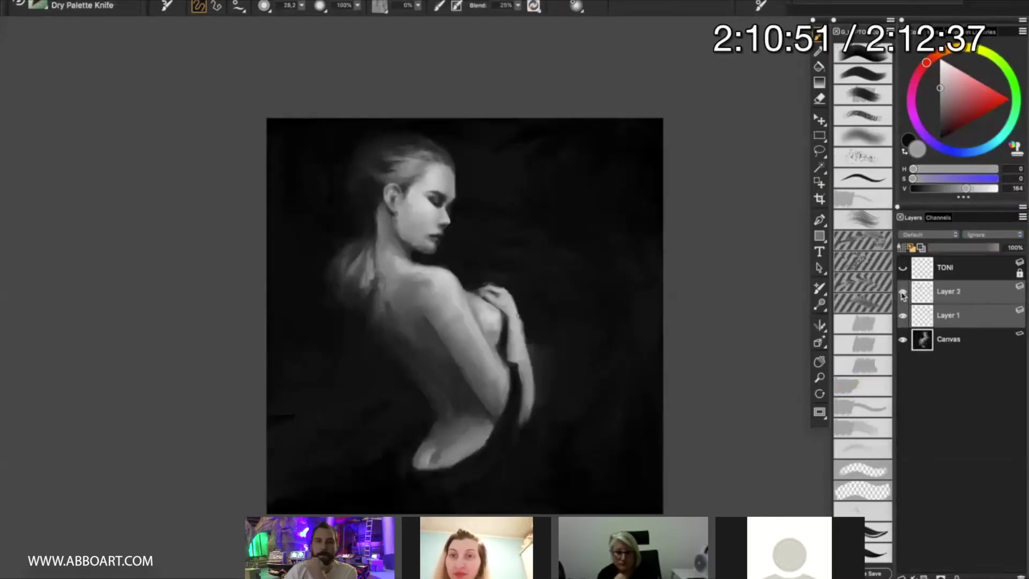
# - Rewind the recorded demo past 2:10:12 to the before-and-after comparison of the Overlay layer
pyautogui.press('Left')
pyautogui.press('Left')
pyautogui.press('Left')
pyautogui.press('Left')
pyautogui.press('Left')
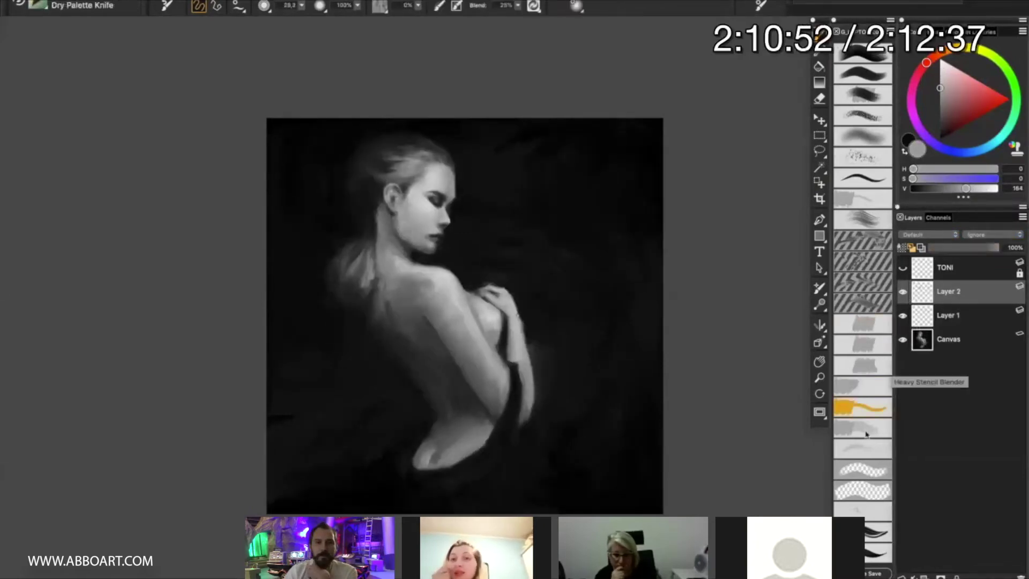
pyautogui.press('Left')
pyautogui.press('Left')
pyautogui.press('Left')
pyautogui.press('Left')
pyautogui.press('Left')
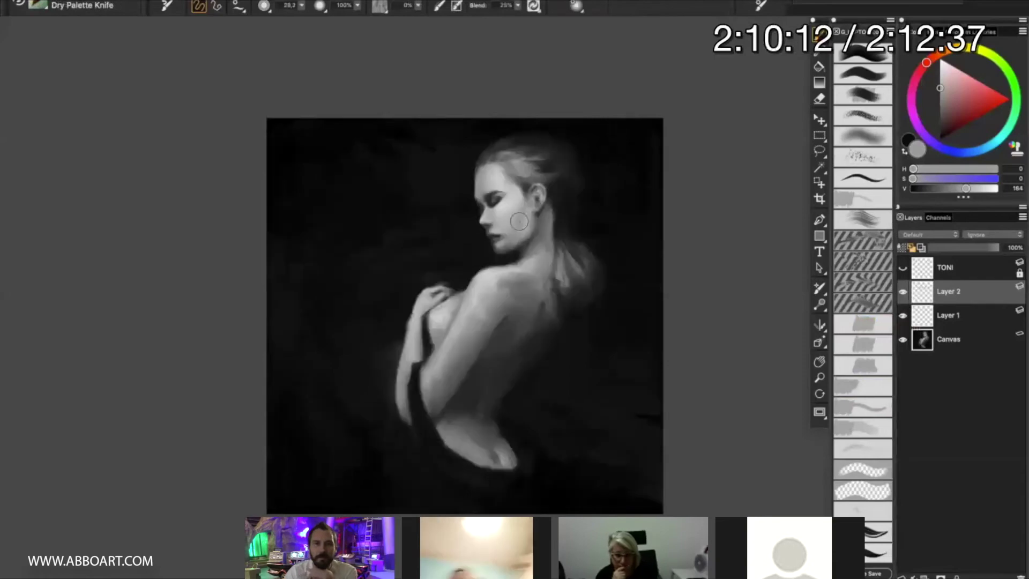
pyautogui.press('Left')
pyautogui.press('Left')
pyautogui.press('Left')
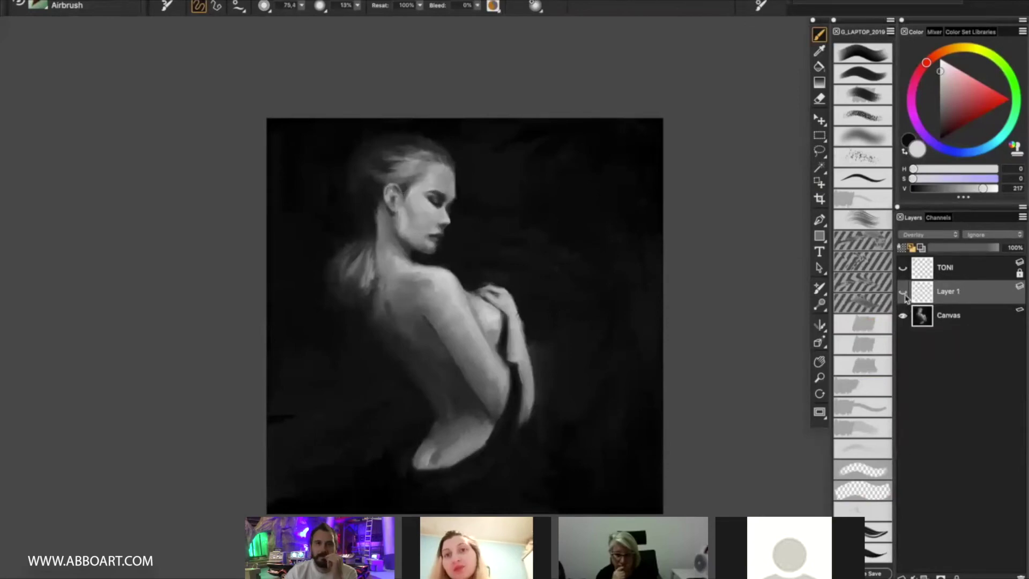
# - Add a new layer above the Overlay layer for Dry Palette Knife blending and check the painting by toggling its visibility
pyautogui.click(853, 491)
pyautogui.press('n')
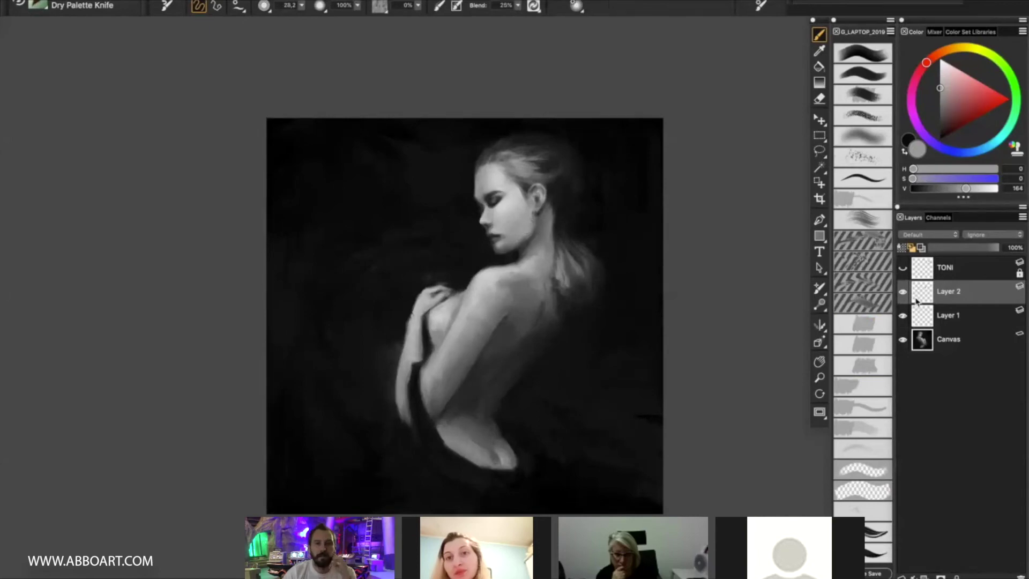
pyautogui.click(904, 292)
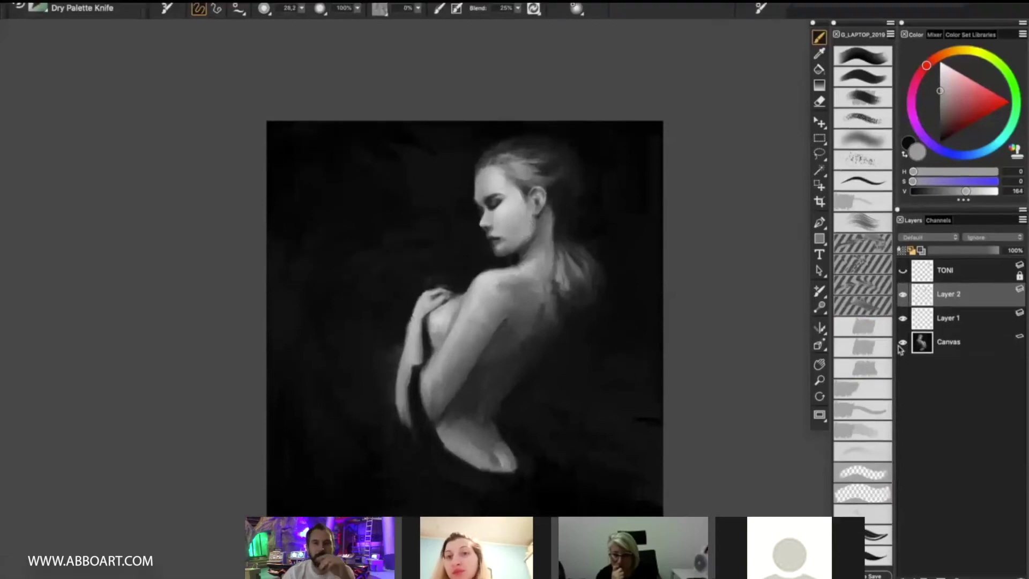
# - Close the recorded demo, then open Mark English Demo_FINAL.jpg from the JPG folder and reposition its window
pyautogui.press('super+q')
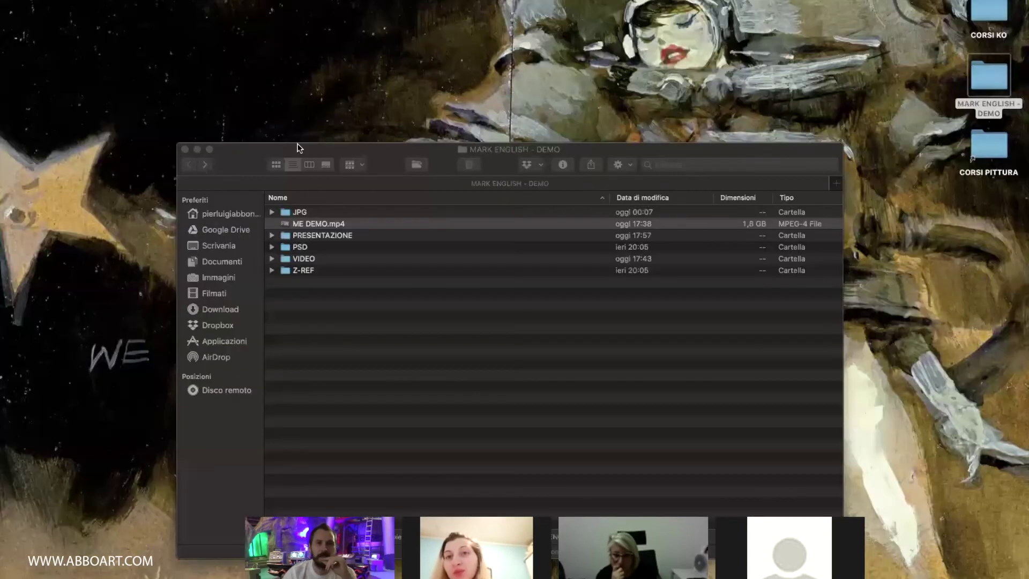
pyautogui.click(295, 211)
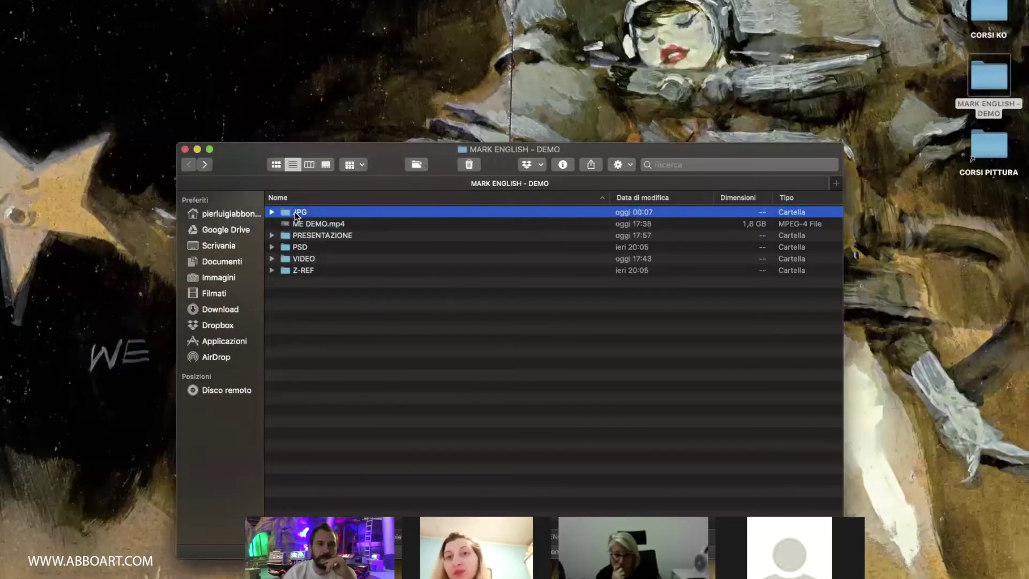
pyautogui.doubleClick(295, 211)
pyautogui.doubleClick(333, 225)
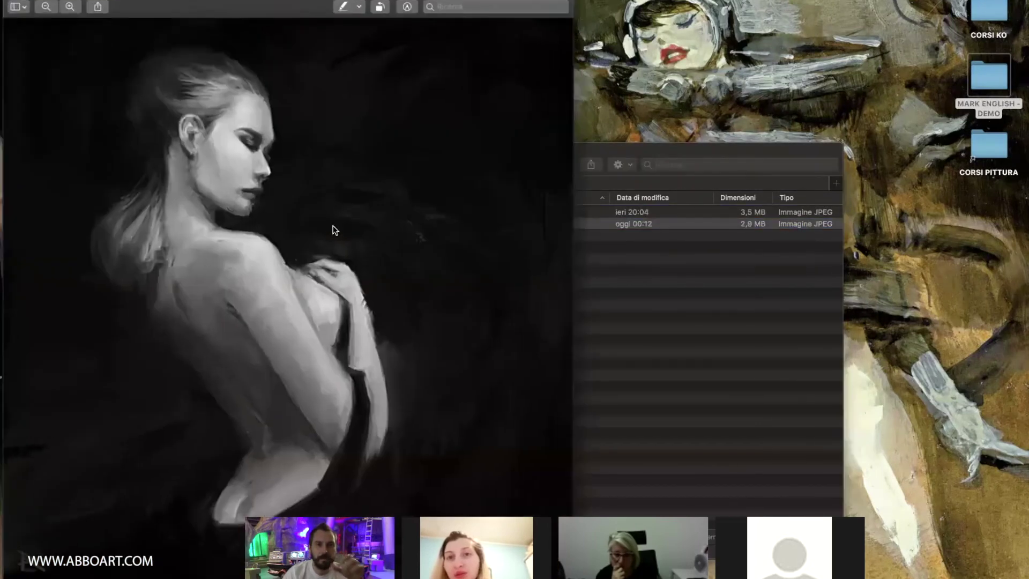
pyautogui.moveTo(210, 16); pyautogui.dragTo(324, 1)
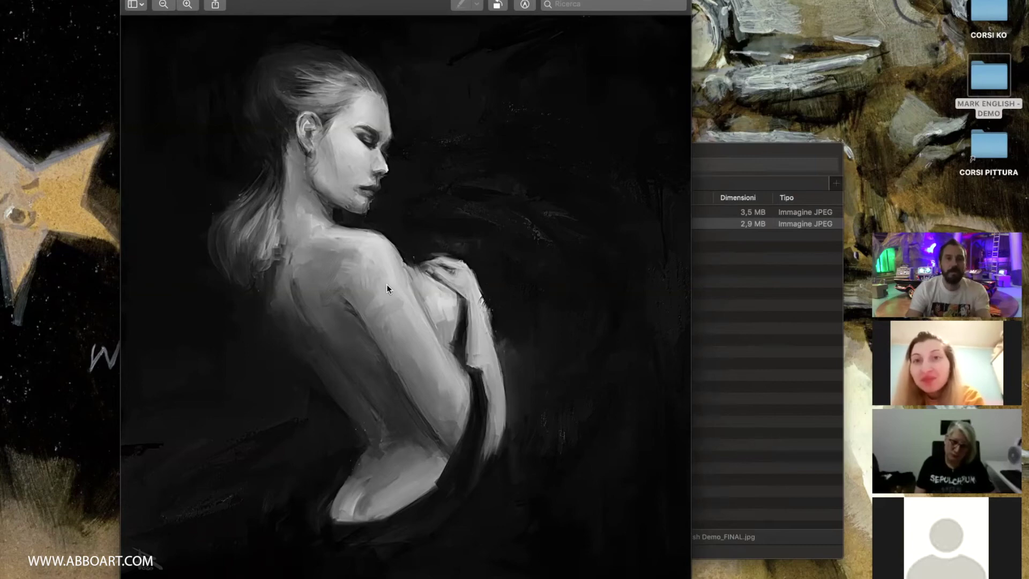
# - Examine the final painting up close and as a whole, checking the brushwork on the face, ear, shoulder, arm and hand
pyautogui.scroll(5, 388, 284)
pyautogui.scroll(-3, 391, 288)
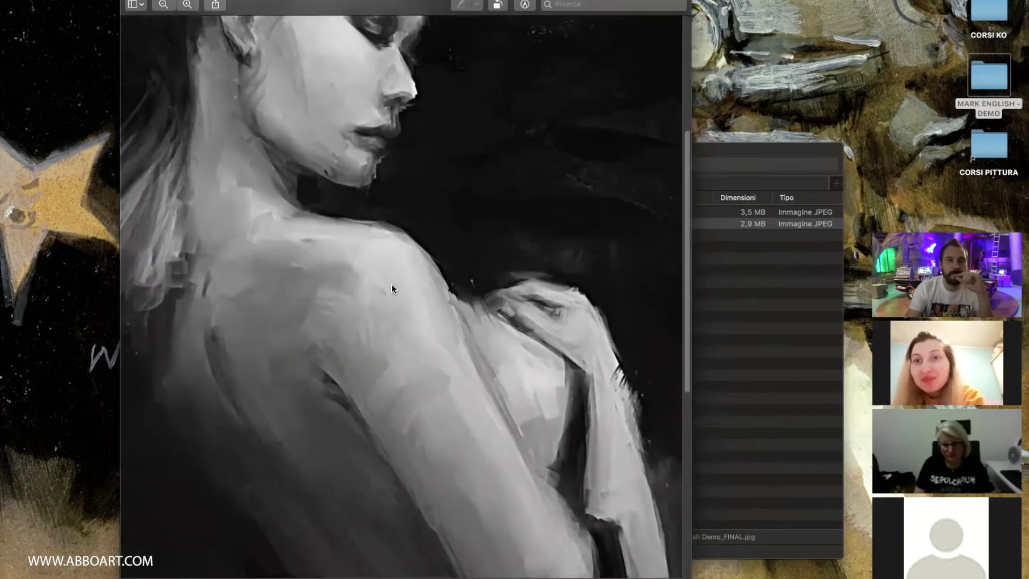
pyautogui.scroll(3, 391, 288)
pyautogui.scroll(3, 391, 288)
pyautogui.scroll(-3, 394, 289)
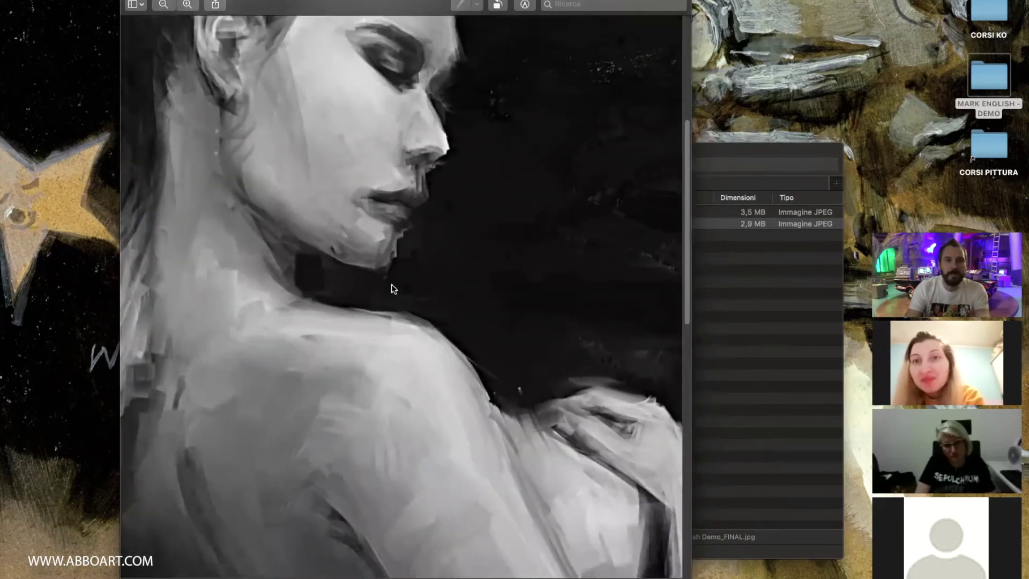
pyautogui.scroll(1, 394, 289)
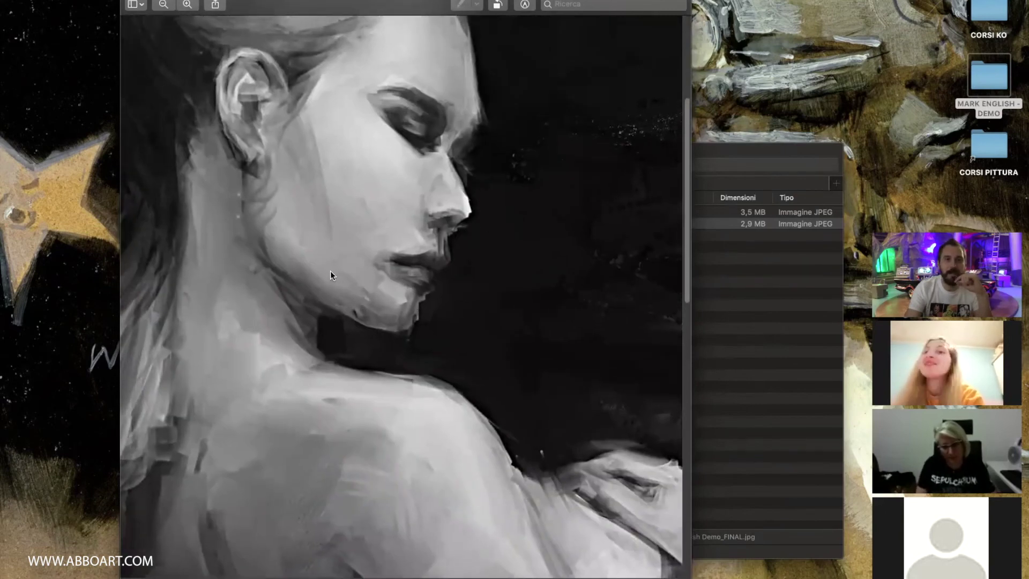
pyautogui.scroll(-3, 359, 270)
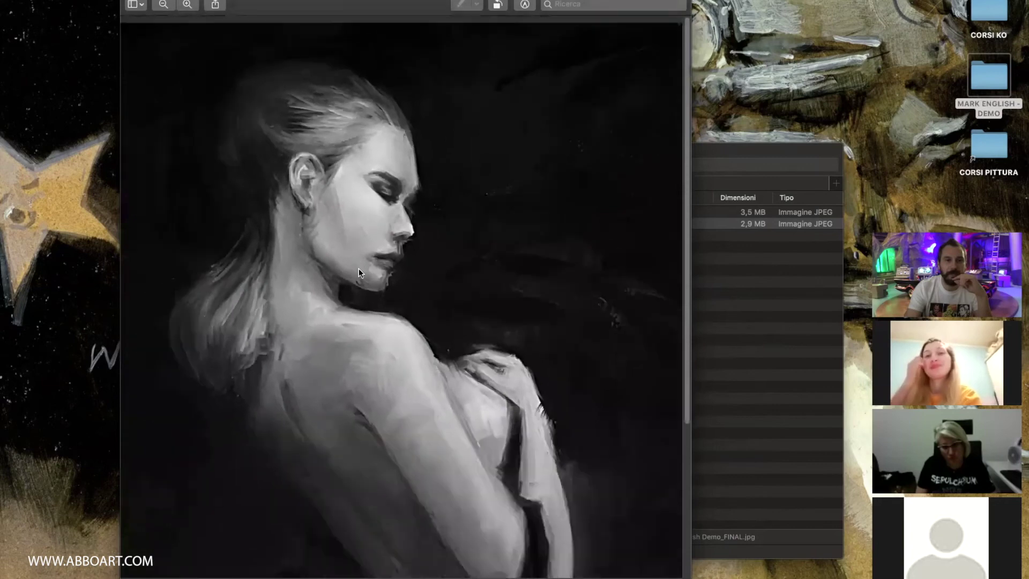
pyautogui.scroll(-3, 358, 268)
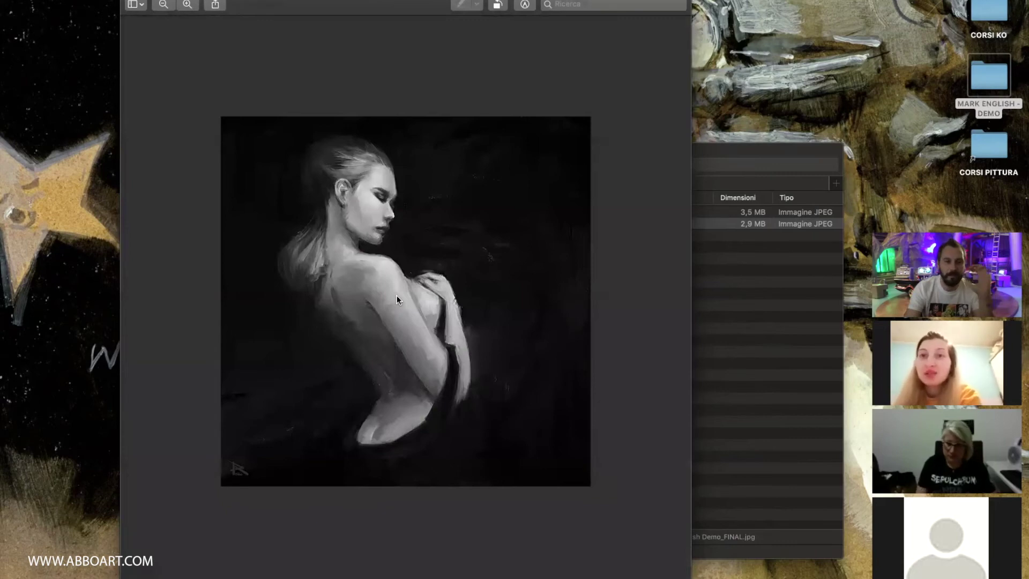
pyautogui.scroll(5, 397, 295)
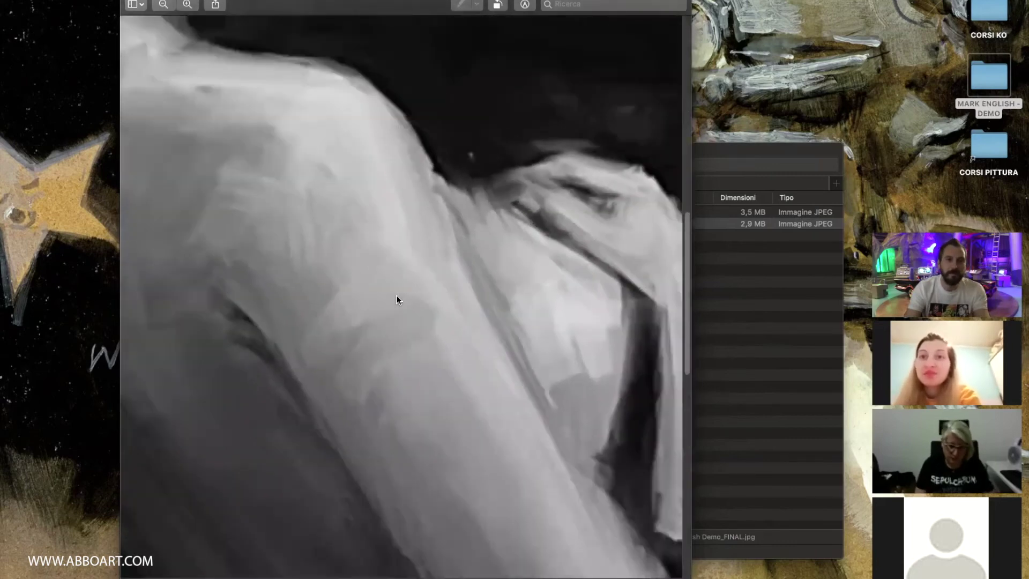
pyautogui.scroll(5, 397, 294)
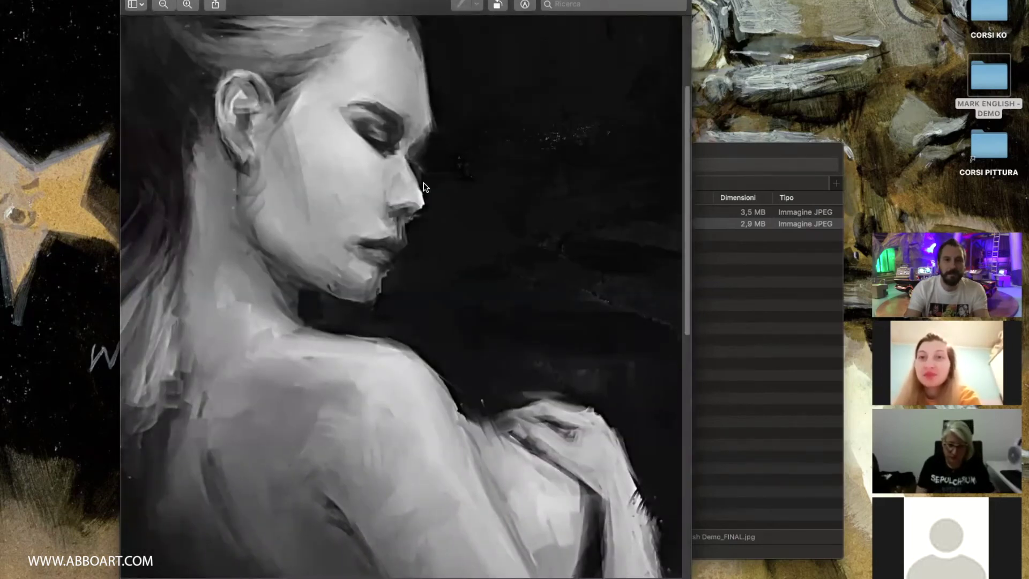
pyautogui.scroll(-5, 289, 95)
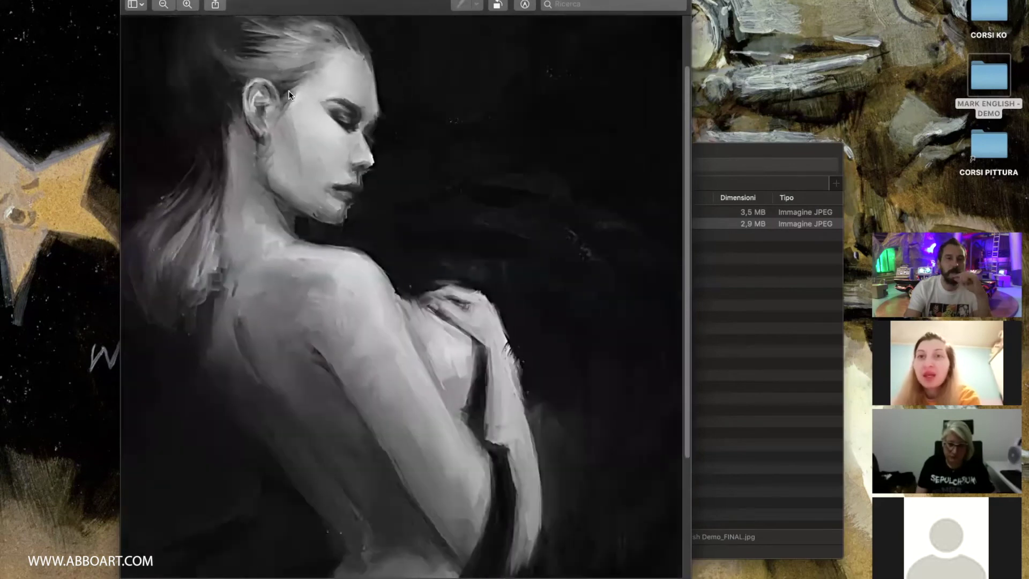
pyautogui.scroll(-3, 288, 95)
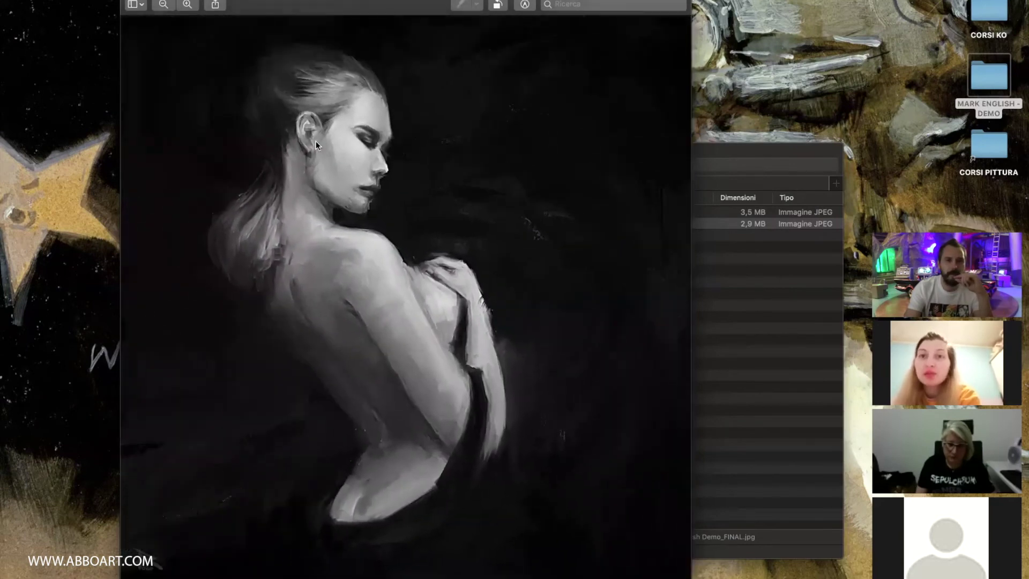
pyautogui.scroll(-3, 328, 168)
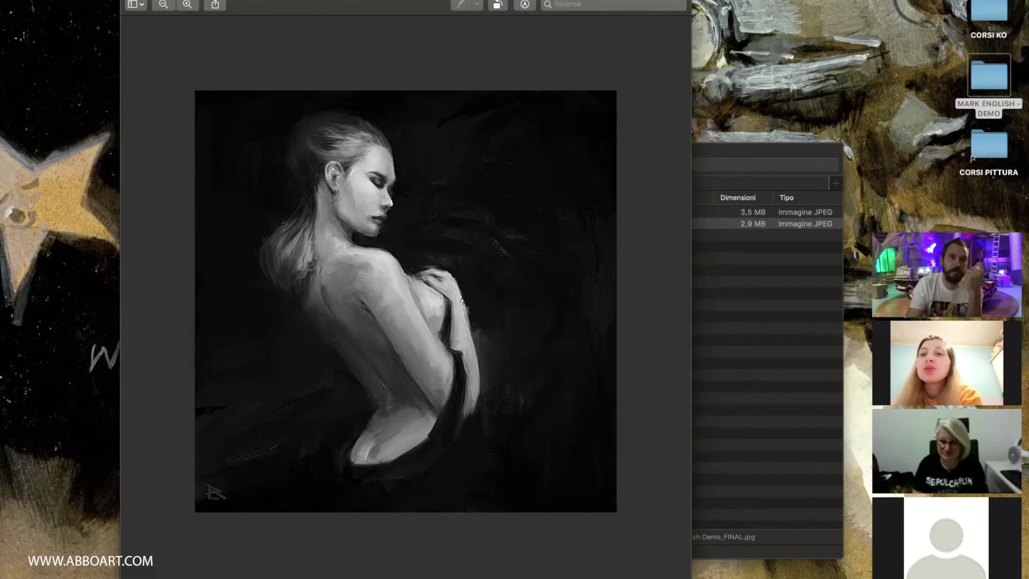
# - Close the image preview, open Mark English Demo_FINAL.jpg full screen in Corel Painter and select the Sharp Pencil brush
pyautogui.press('super+w')
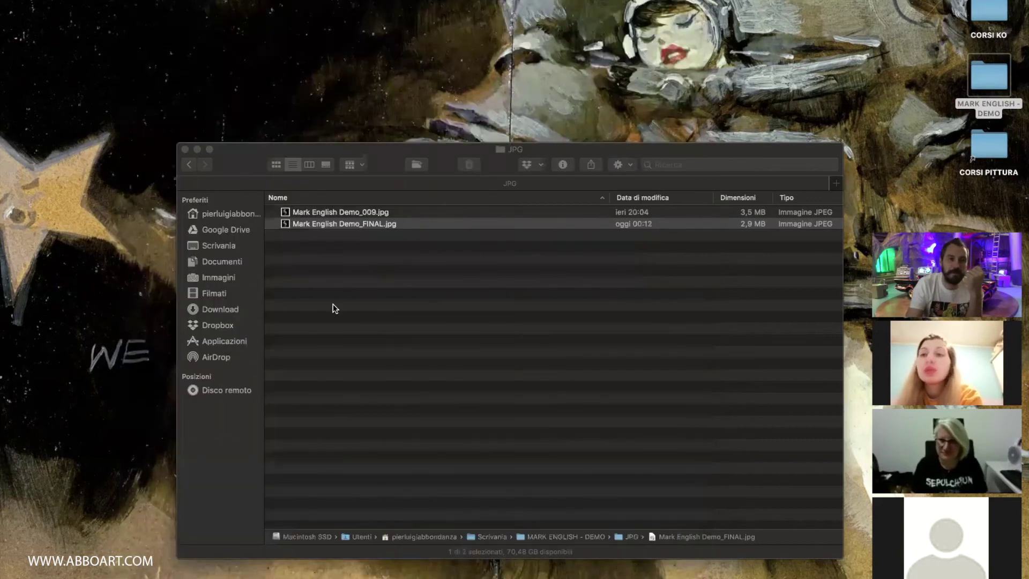
pyautogui.moveTo(344, 224)
pyautogui.mouseDown()
pyautogui.moveTo(375, 568)
pyautogui.moveTo(379, 547)
pyautogui.moveTo(365, 568)
pyautogui.moveTo(353, 562)
pyautogui.mouseUp()
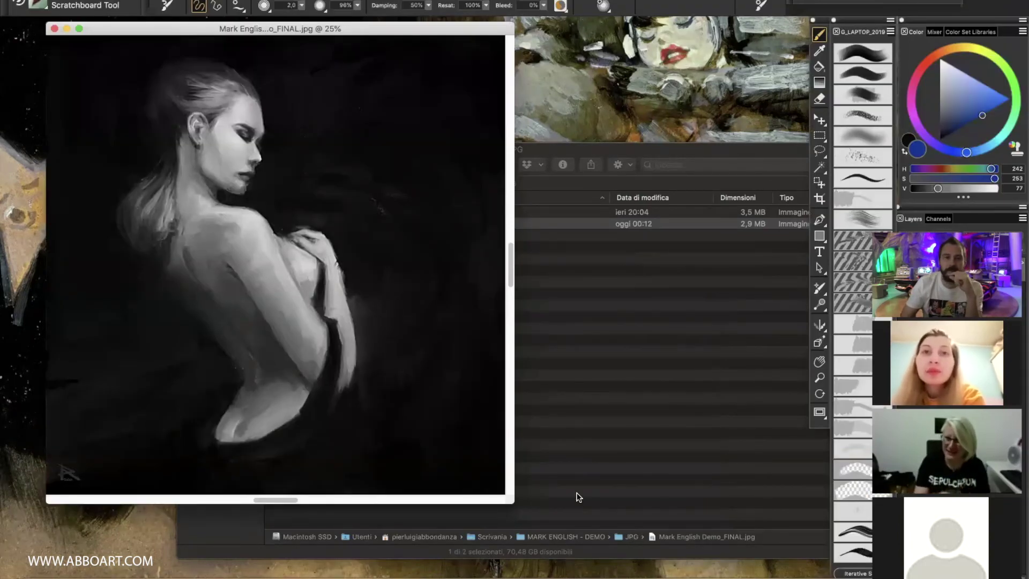
pyautogui.press('super+m')
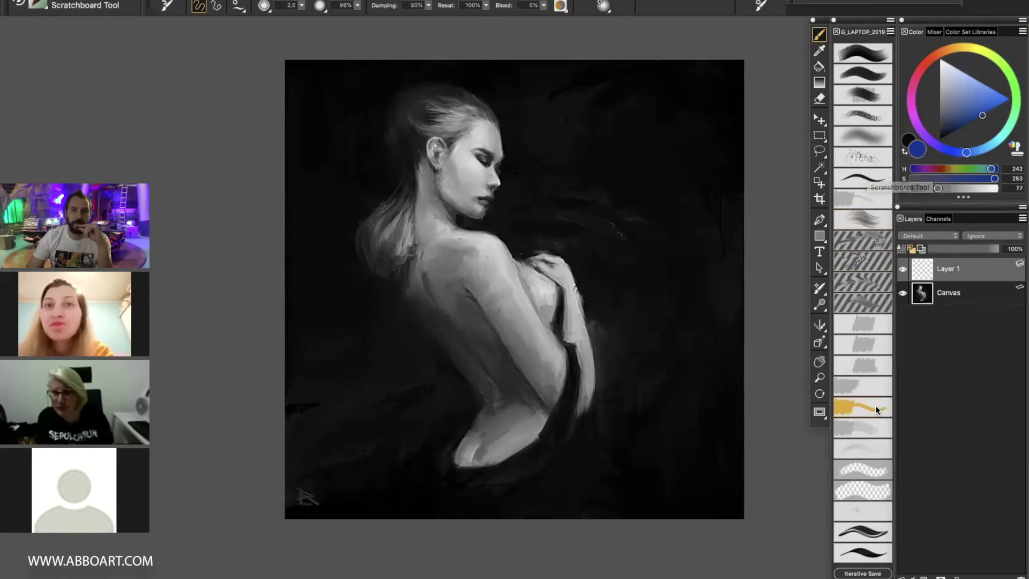
pyautogui.click(880, 452)
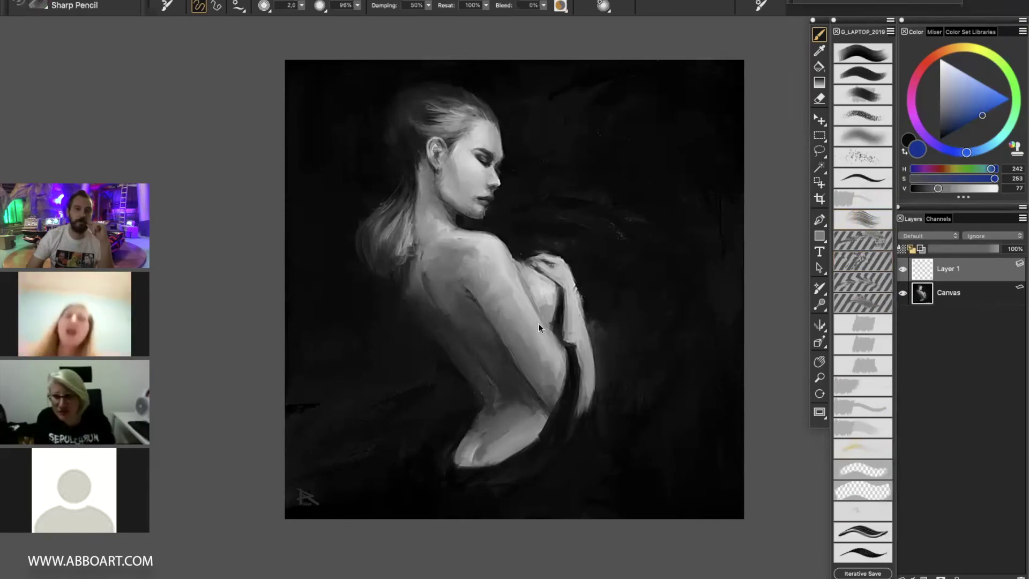
# - Try blending the figure's lower back on Layer 1 with the Just Add Water brush at a size of about 54
pyautogui.press('w')
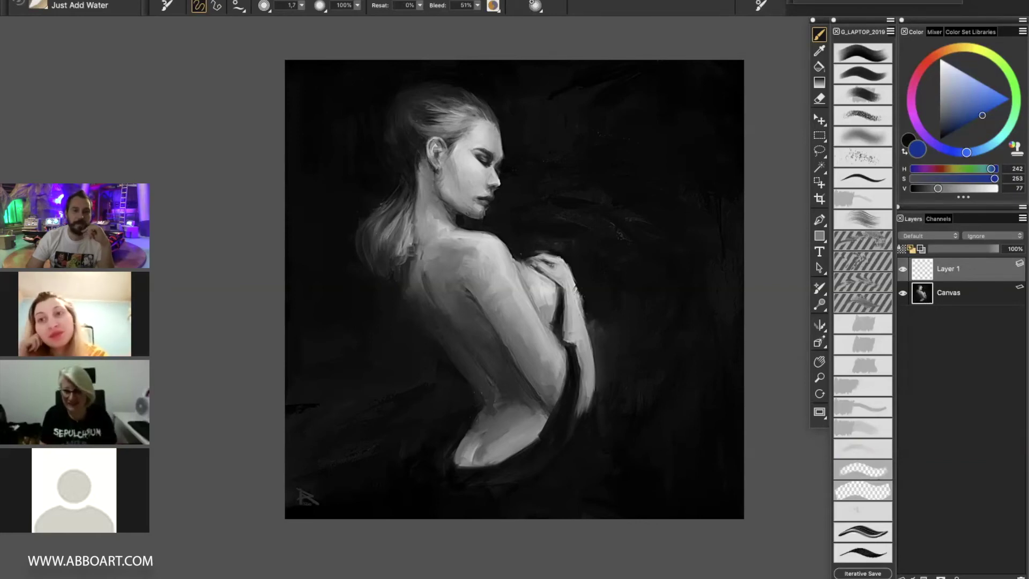
pyautogui.click(549, 333)
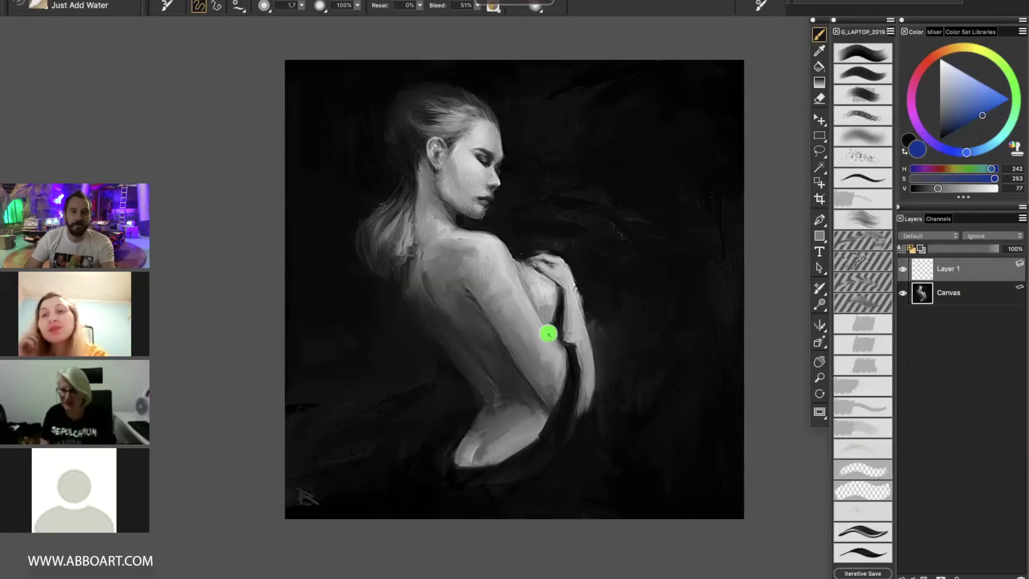
pyautogui.press(']')
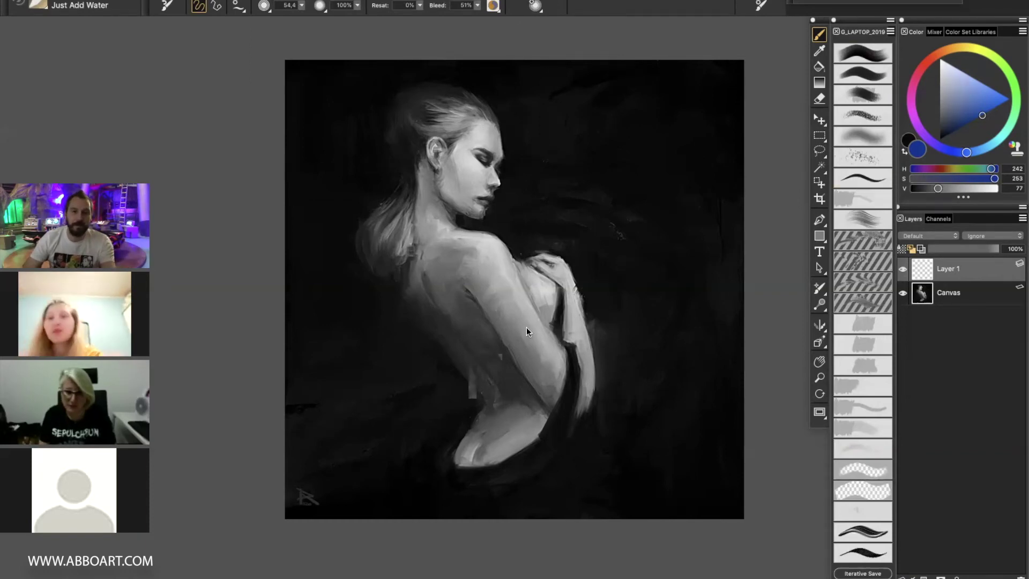
# - Paint flat grey sampled from the arm over the figure's arm with the Concept Art Jitter brush at a size of about 81
pyautogui.press('/')
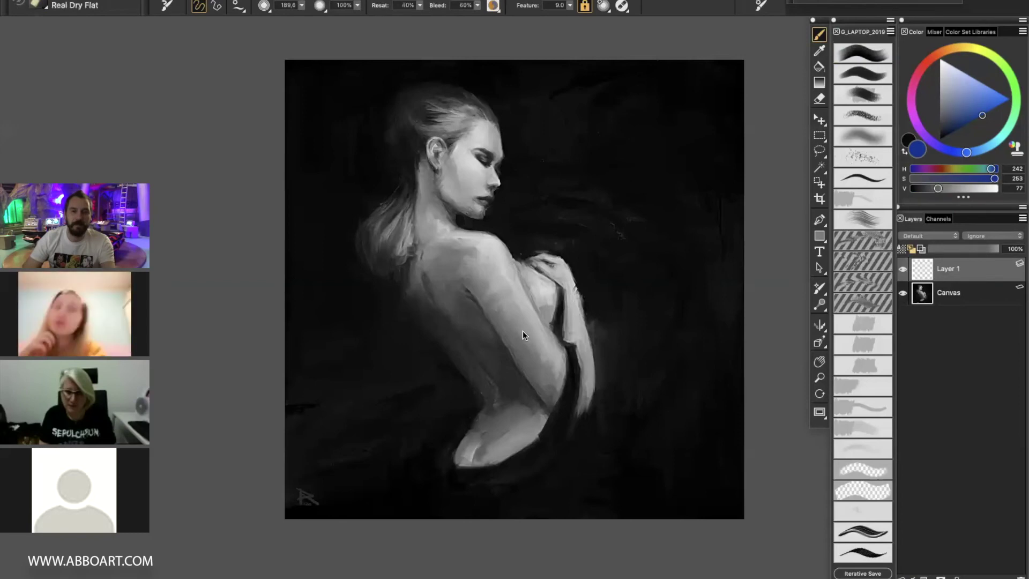
pyautogui.press('/')
pyautogui.keyDown('alt'); pyautogui.click(523, 329); pyautogui.keyUp('alt')
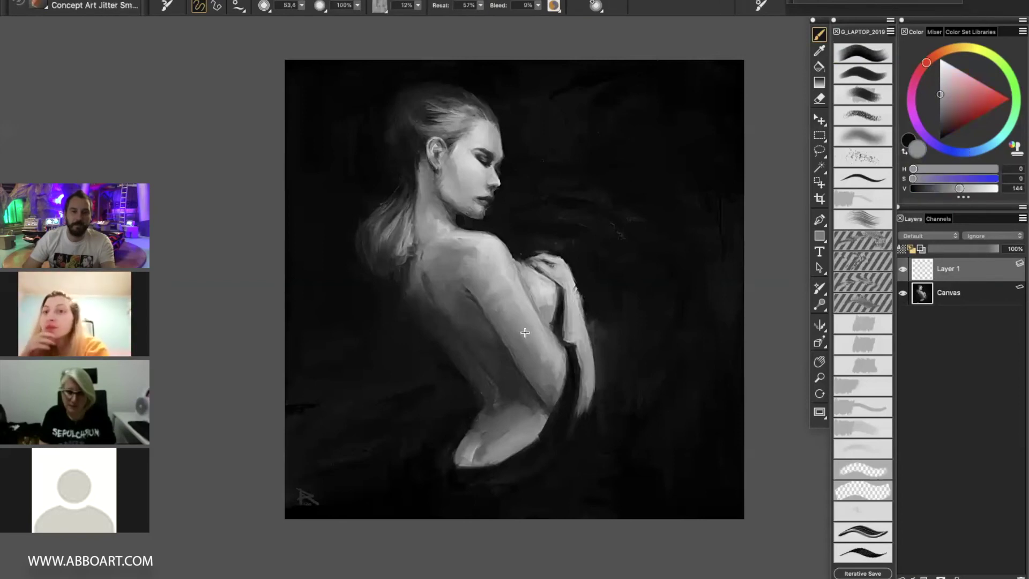
pyautogui.press(']')
pyautogui.press(']')
pyautogui.press(']')
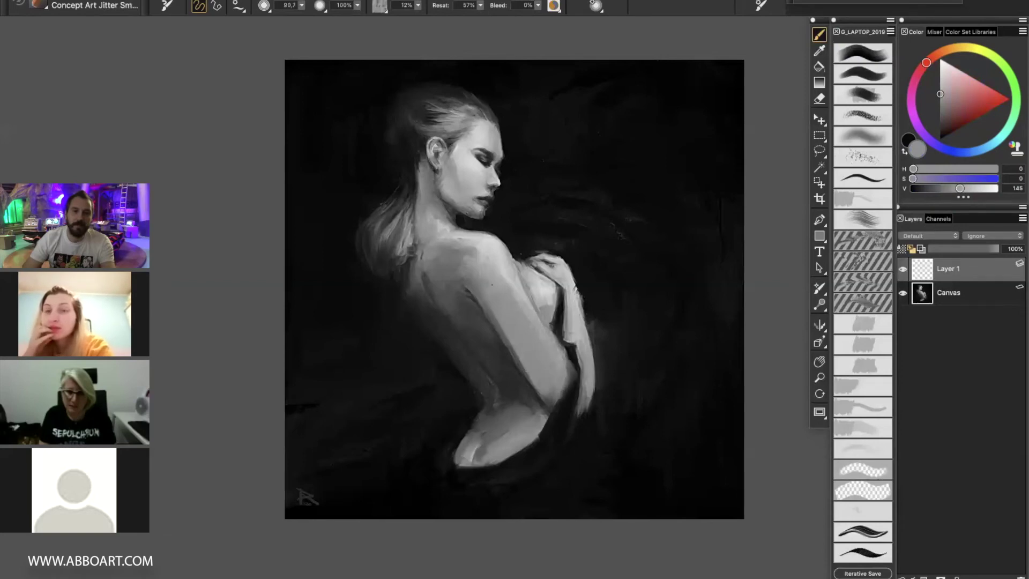
# - Resample the arm's grey and paint a large test patch on the dark background beside the figure's waist
pyautogui.click(405, 364)
pyautogui.press('[')
pyautogui.press('[')
pyautogui.press('[')
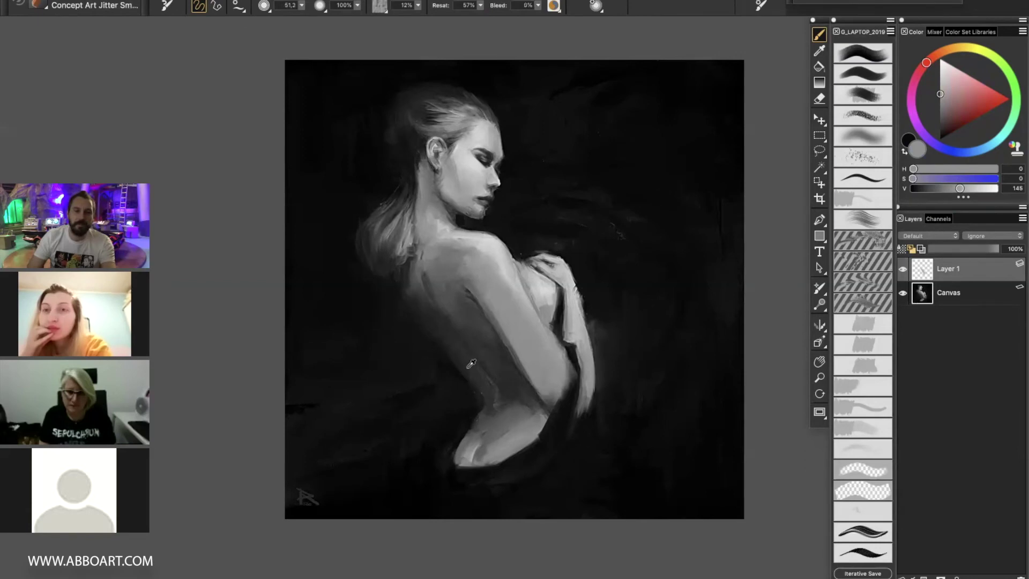
pyautogui.keyDown('alt'); pyautogui.click(515, 326); pyautogui.keyUp('alt')
pyautogui.moveTo(383, 392)
pyautogui.mouseDown()
pyautogui.moveTo(445, 364)
pyautogui.moveTo(451, 386)
pyautogui.moveTo(470, 381)
pyautogui.moveTo(378, 402)
pyautogui.moveTo(394, 410)
pyautogui.moveTo(370, 431)
pyautogui.moveTo(395, 390)
pyautogui.moveTo(423, 429)
pyautogui.moveTo(466, 413)
pyautogui.mouseUp()
pyautogui.press(']')
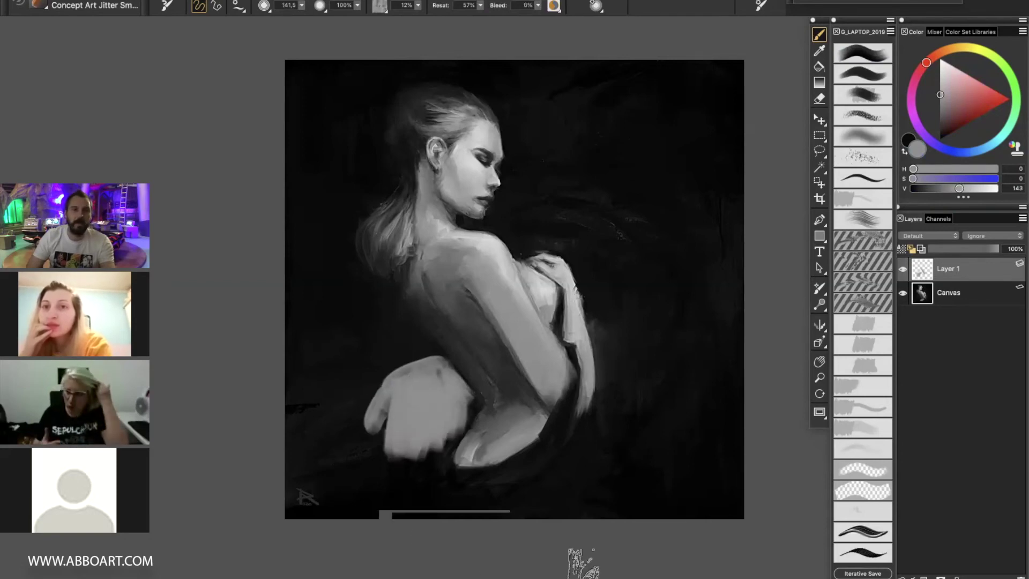
# - Undo all the Concept Art Jitter strokes on Layer 1
pyautogui.hotkey('ctrl', 'z')
pyautogui.hotkey('ctrl', 'z')
pyautogui.hotkey('ctrl', 'z')
pyautogui.hotkey('ctrl', 'z')
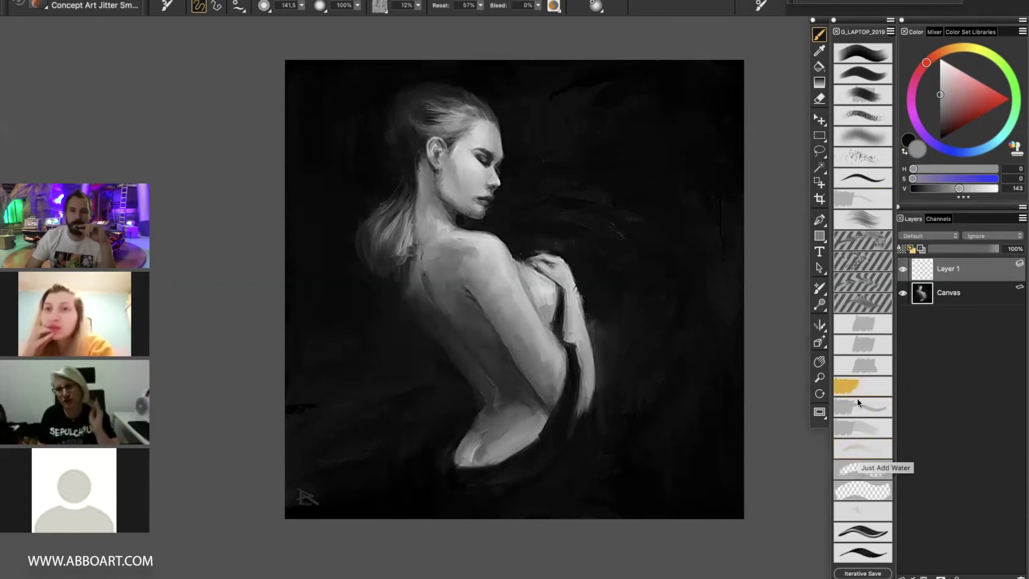
# - Smooth the skin of the shoulder, back, arm and waist on Layer 1 with Just Add Water at sizes of about 102 and 71
pyautogui.press('1')
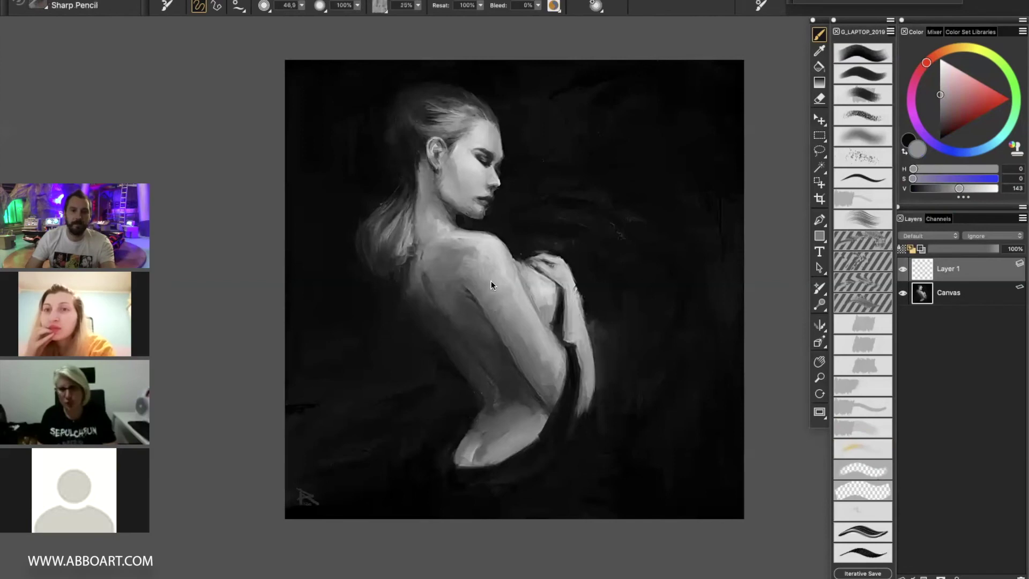
pyautogui.press('2')
pyautogui.moveTo(479, 279); pyautogui.dragTo(504, 279)
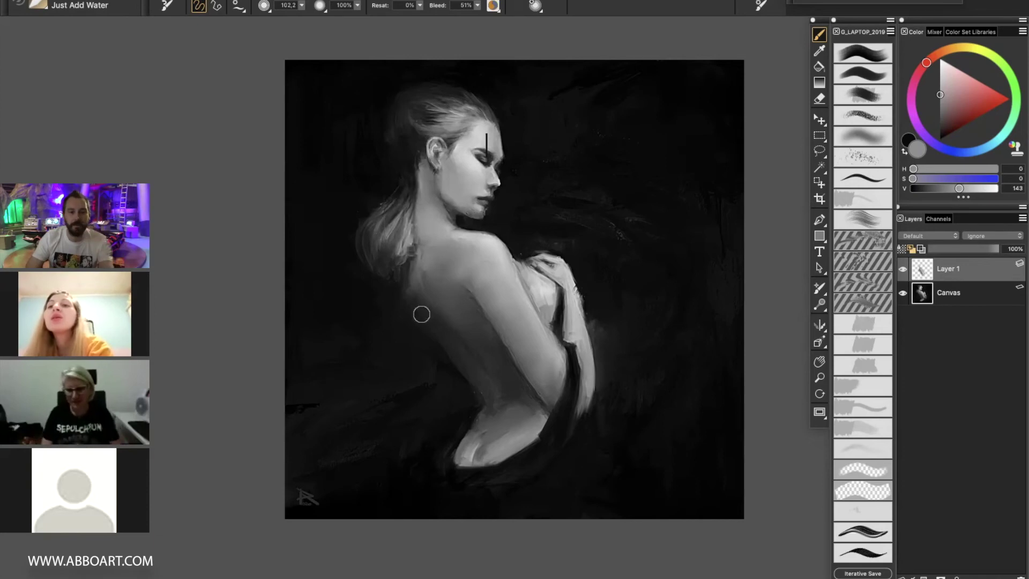
pyautogui.moveTo(482, 393); pyautogui.dragTo(481, 391)
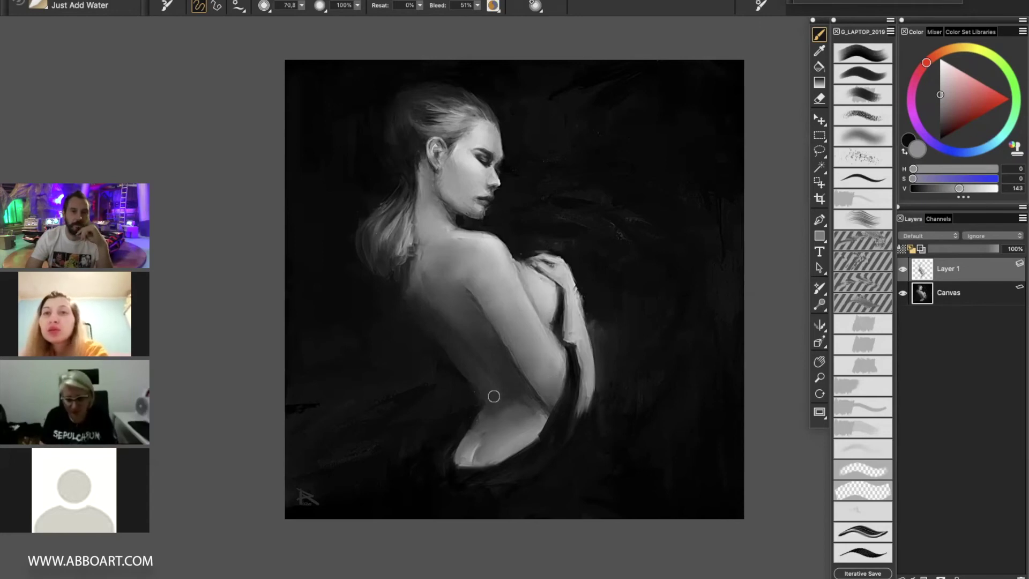
pyautogui.moveTo(486, 436); pyautogui.dragTo(477, 459)
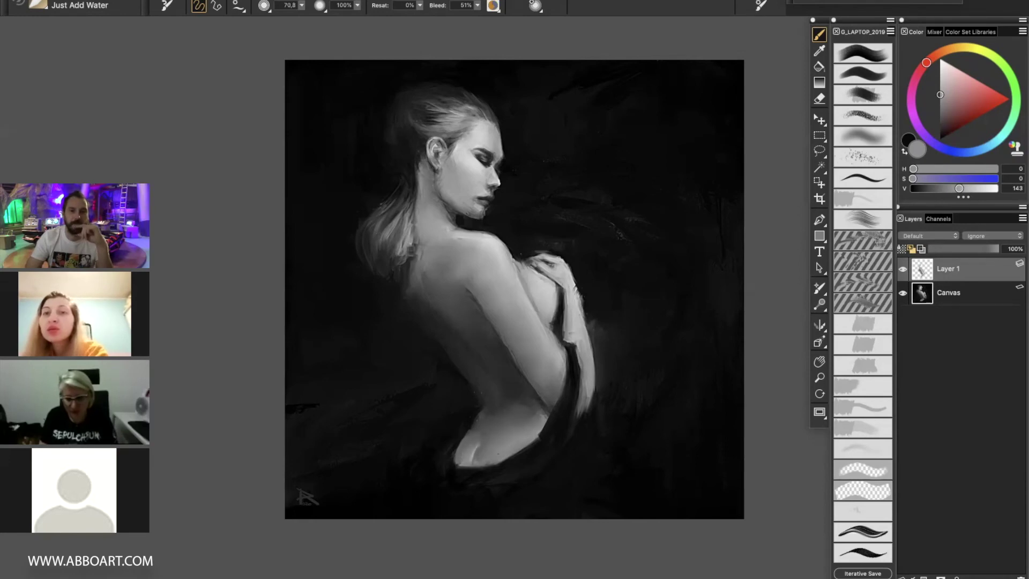
# - Toggle Layer 1's visibility to compare the blended skin with the original brushwork, leaving it hidden and Canvas active
pyautogui.click(903, 268)
pyautogui.click(903, 268)
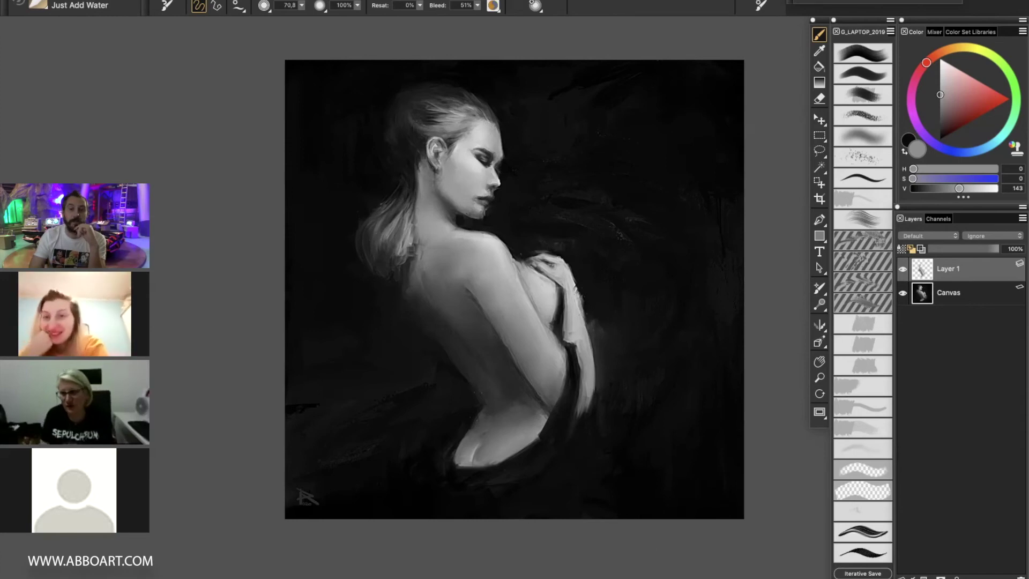
pyautogui.click(903, 268)
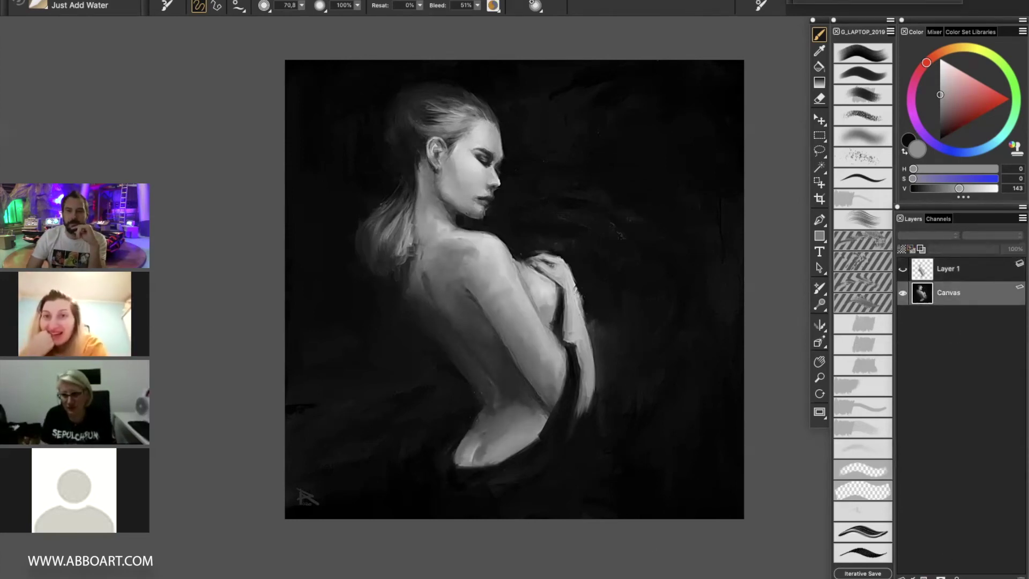
# - Try softening the figure's arm and shoulder with Just Add Water on a new layer above Canvas, and delete that layer
pyautogui.press('super+shift+n')
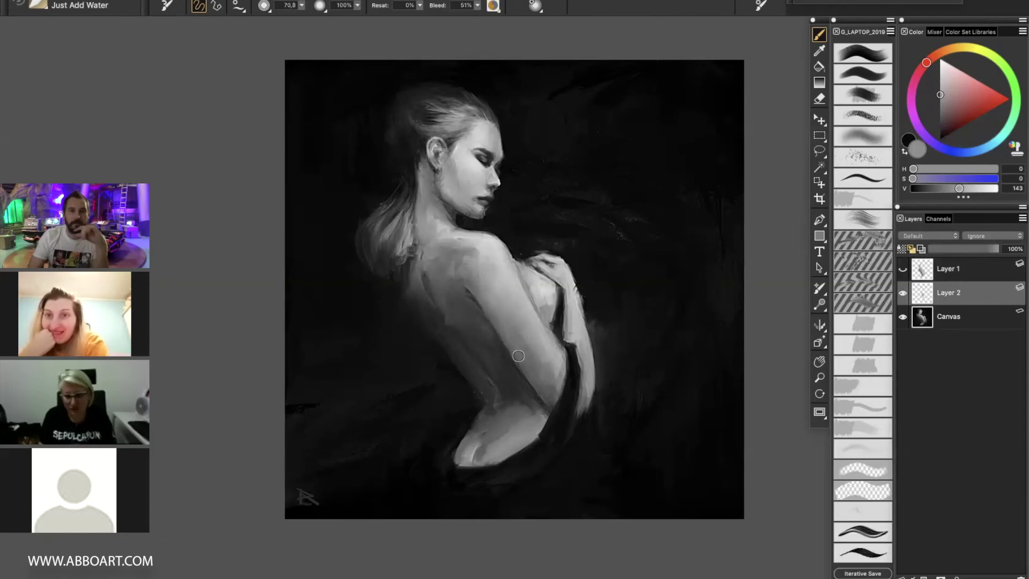
pyautogui.click(502, 310)
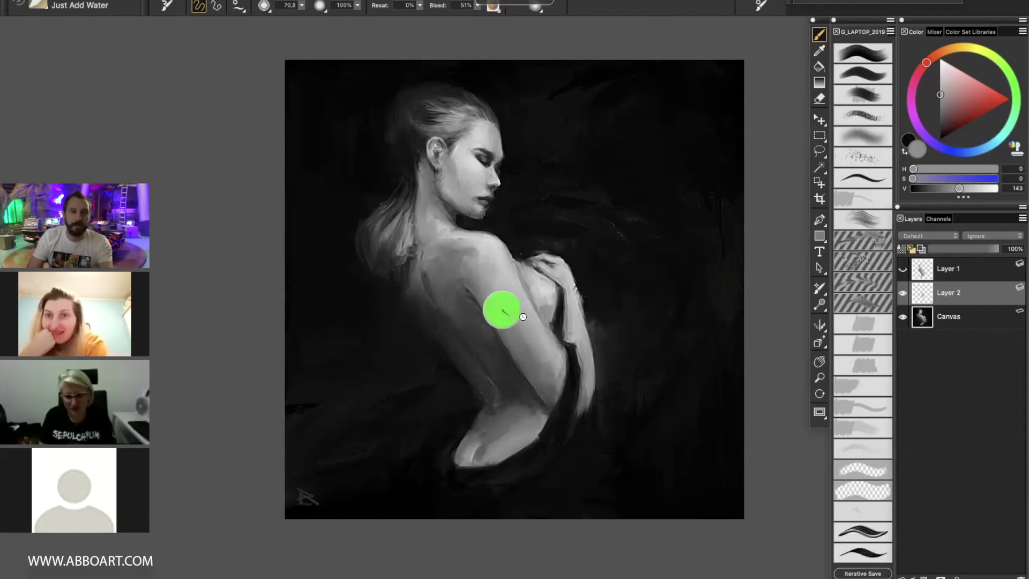
pyautogui.moveTo(502, 310); pyautogui.dragTo(535, 310)
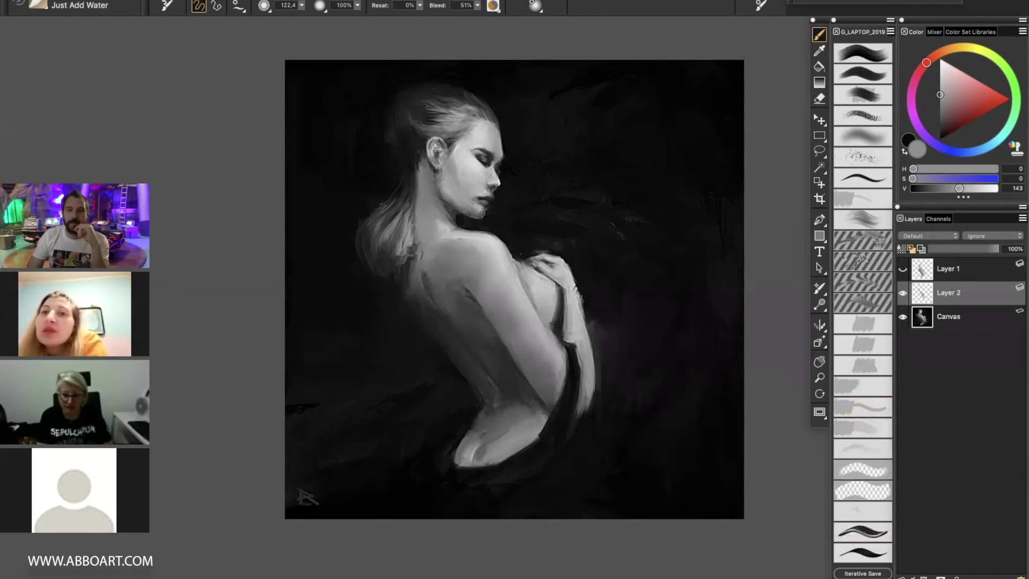
pyautogui.press('Delete')
# - Check the painting mirrored horizontally and restore its original orientation
pyautogui.press('super+Tab')
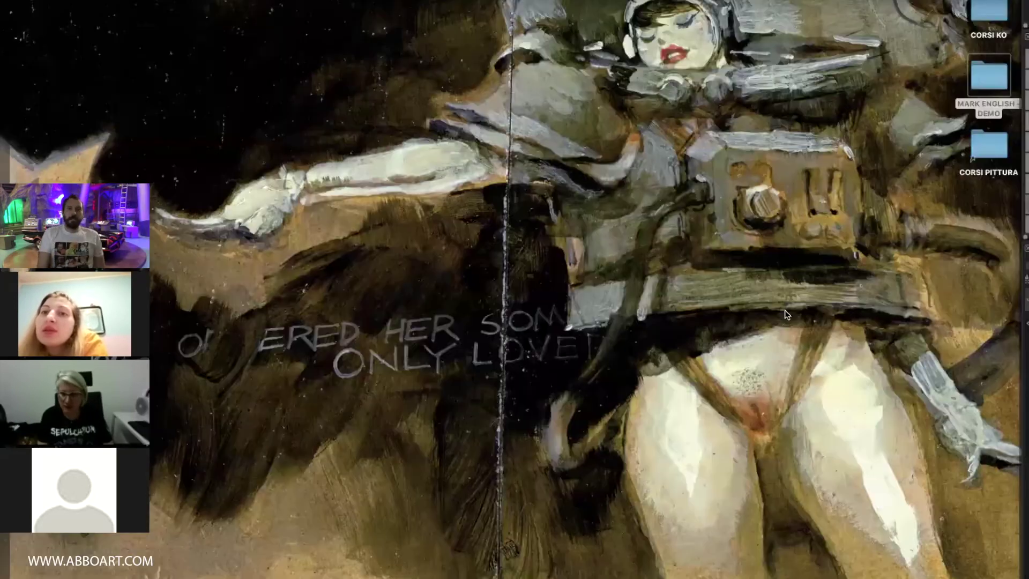
pyautogui.press('super+Tab')
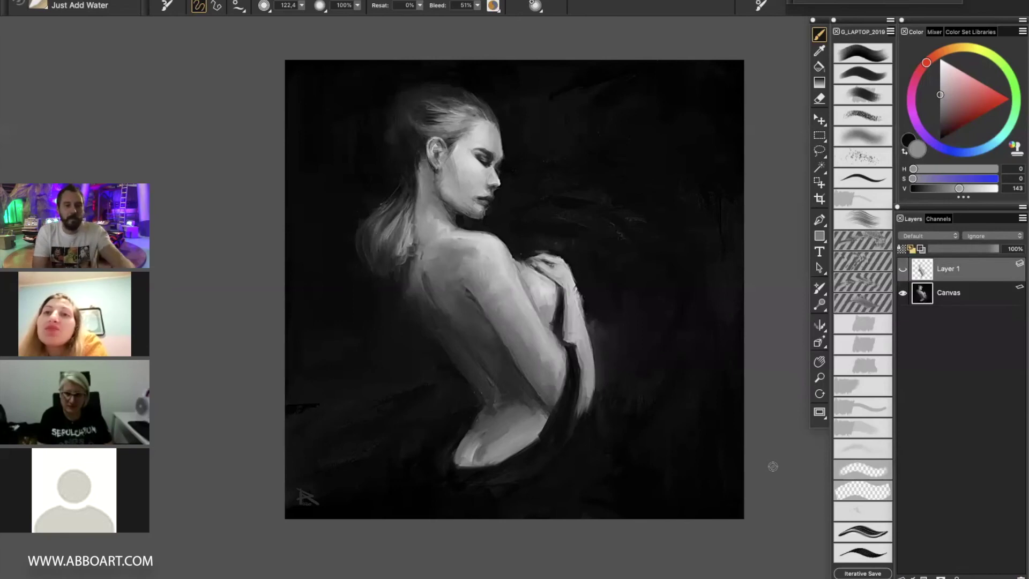
pyautogui.press('h')
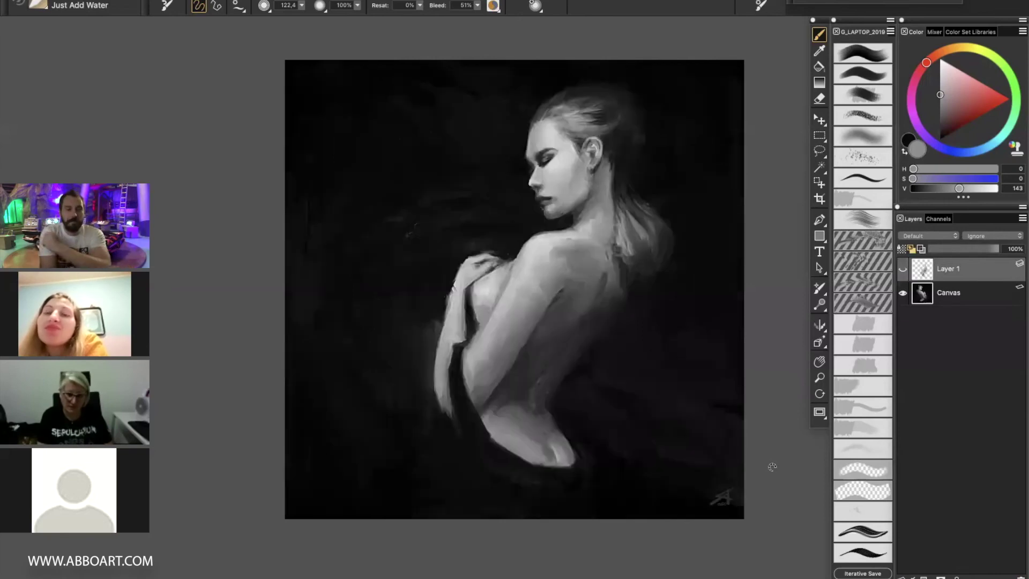
pyautogui.press('h')
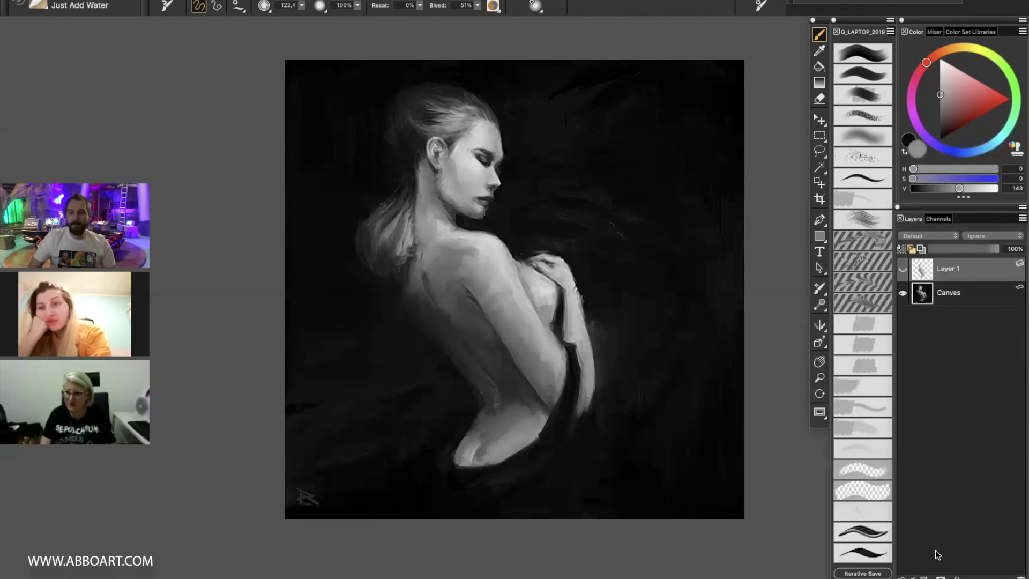
# - Add a new layer above Layer 1, set the colour to near-white with a value of 240 and choose the Concept Art Jitter brush
pyautogui.press('super+shift+n')
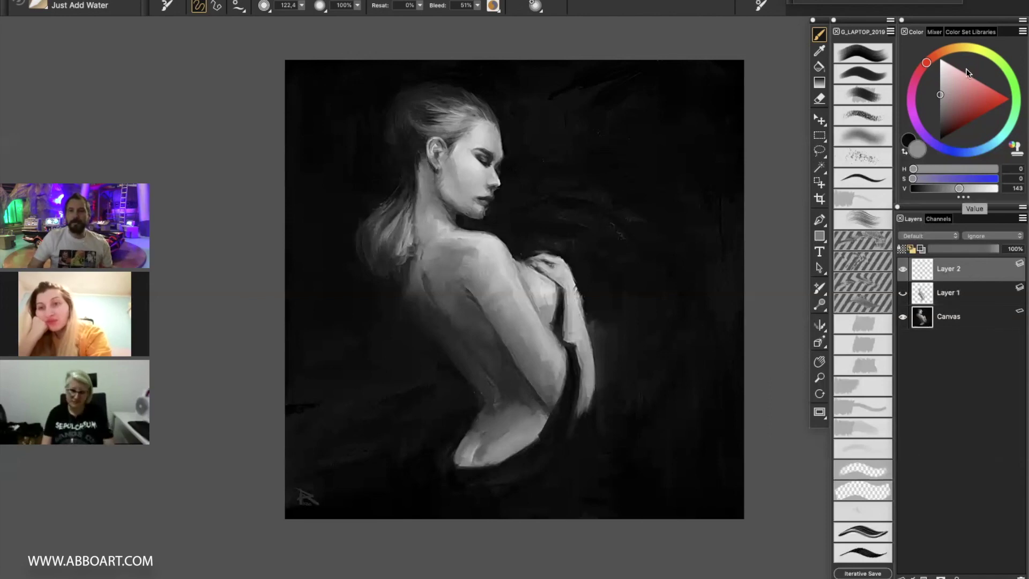
pyautogui.click(940, 65)
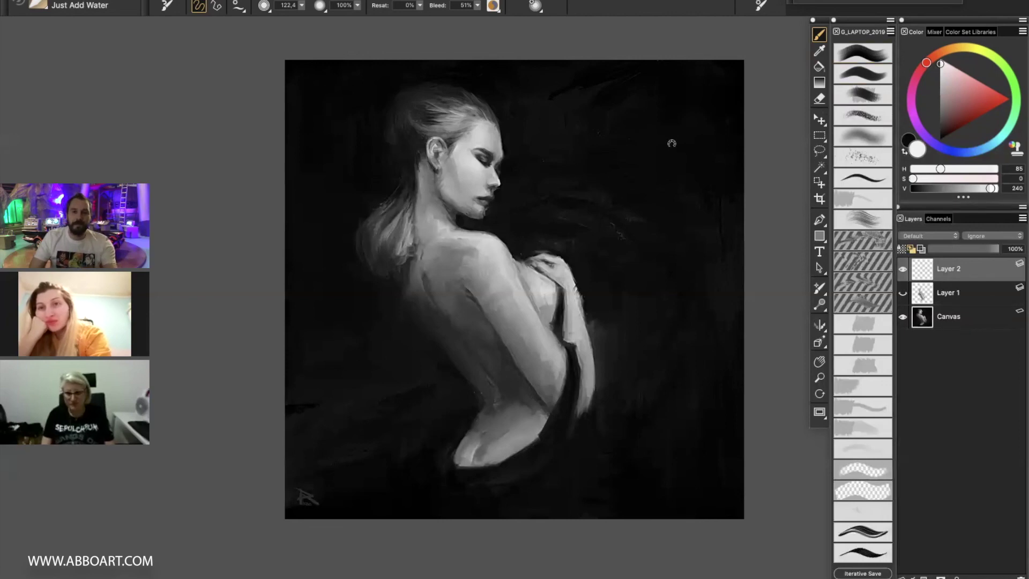
pyautogui.press('/')
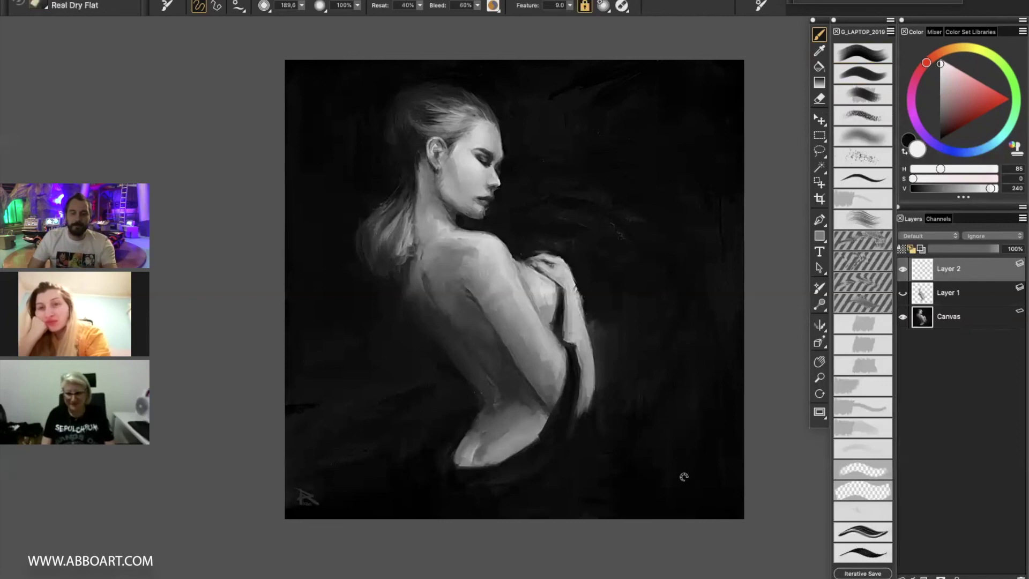
pyautogui.press('/')
# - Paint a white patch near the canvas's lower right corner with an arrow pointing to it, and undo both
pyautogui.moveTo(678, 456)
pyautogui.mouseDown()
pyautogui.moveTo(702, 467)
pyautogui.moveTo(684, 495)
pyautogui.moveTo(716, 475)
pyautogui.mouseUp()
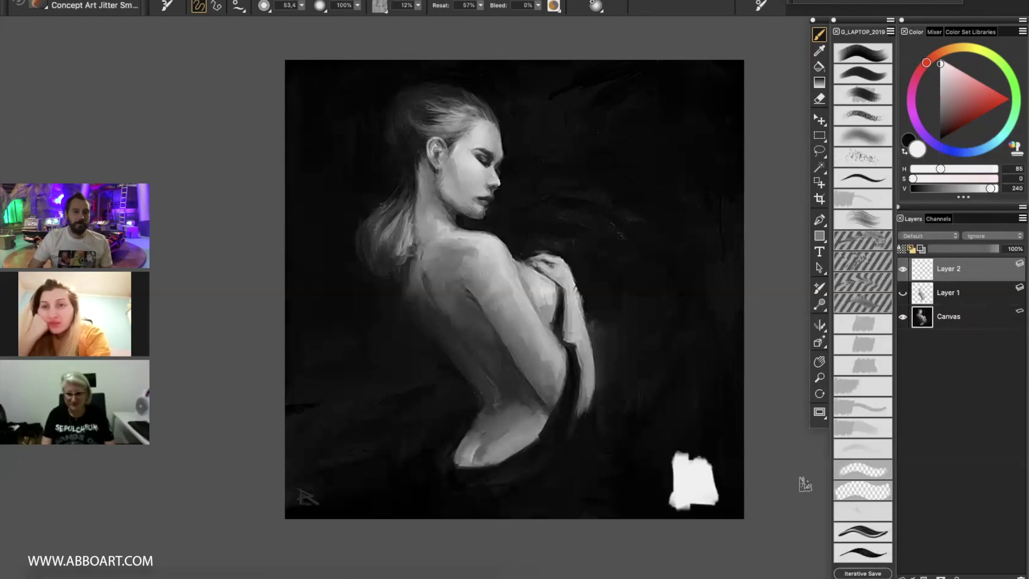
pyautogui.moveTo(635, 325)
pyautogui.mouseDown()
pyautogui.moveTo(668, 409)
pyautogui.moveTo(694, 401)
pyautogui.mouseUp()
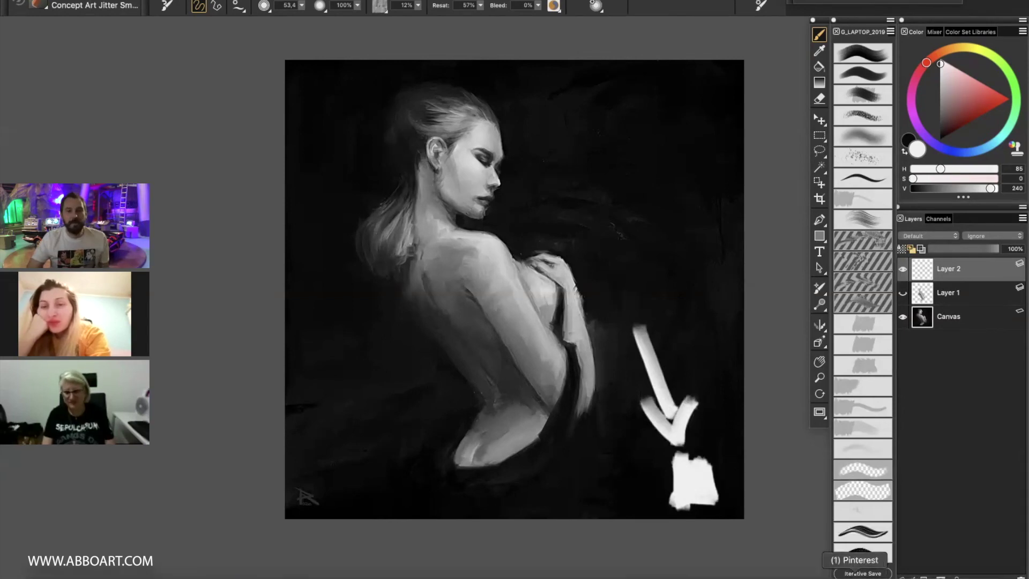
pyautogui.press('super+z')
pyautogui.press('super+z')
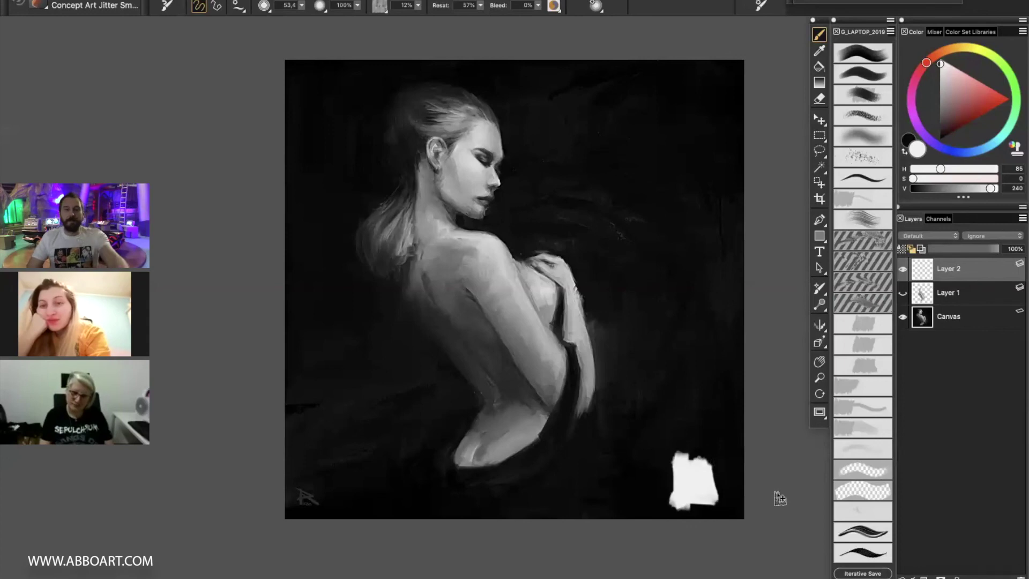
pyautogui.press('super+z')
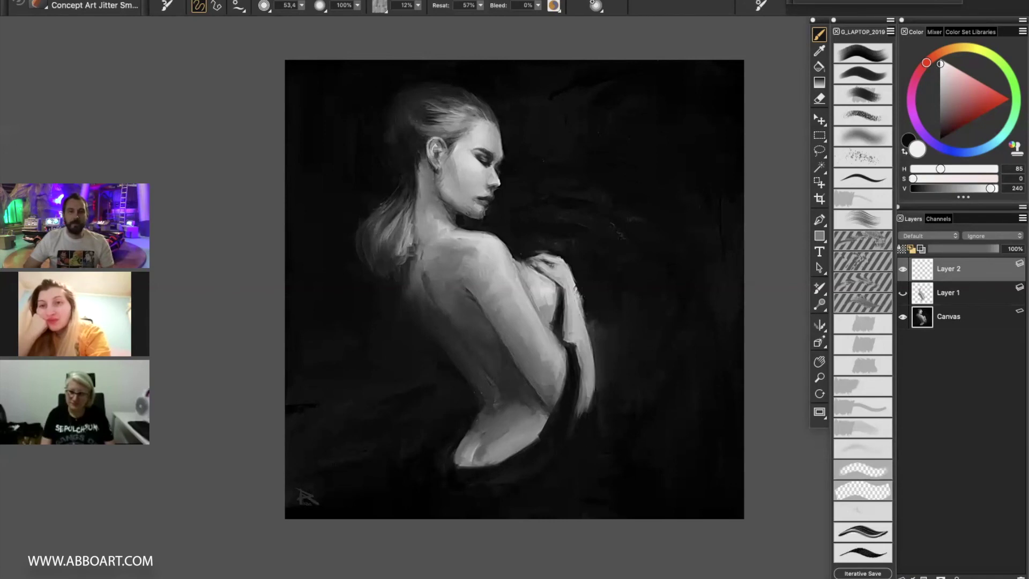
pyautogui.moveTo(493, 252); pyautogui.dragTo(461, 256)
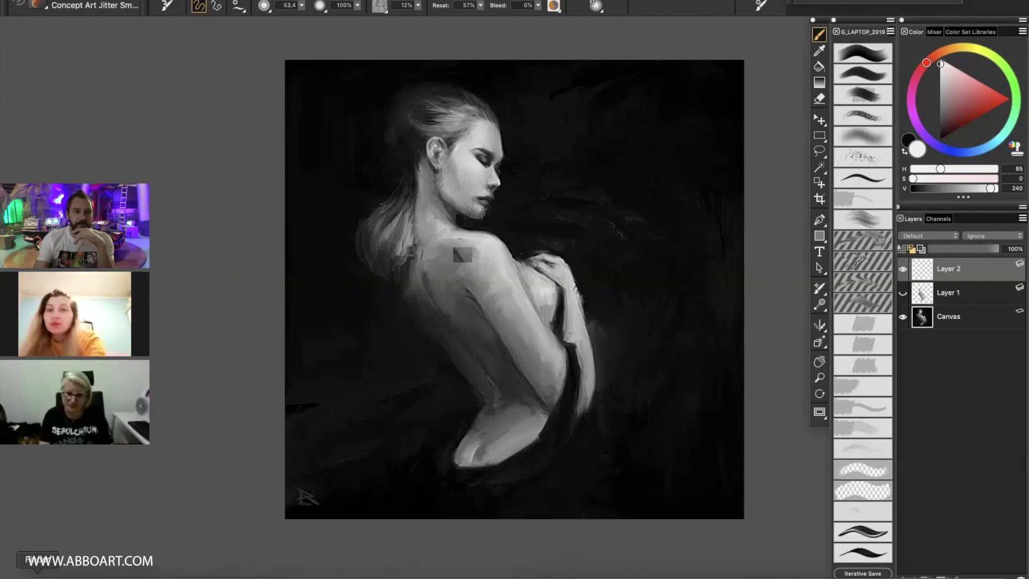
# - Switch to Safari and open abboart.blogspot.com in a new tab
pyautogui.click(40, 575)
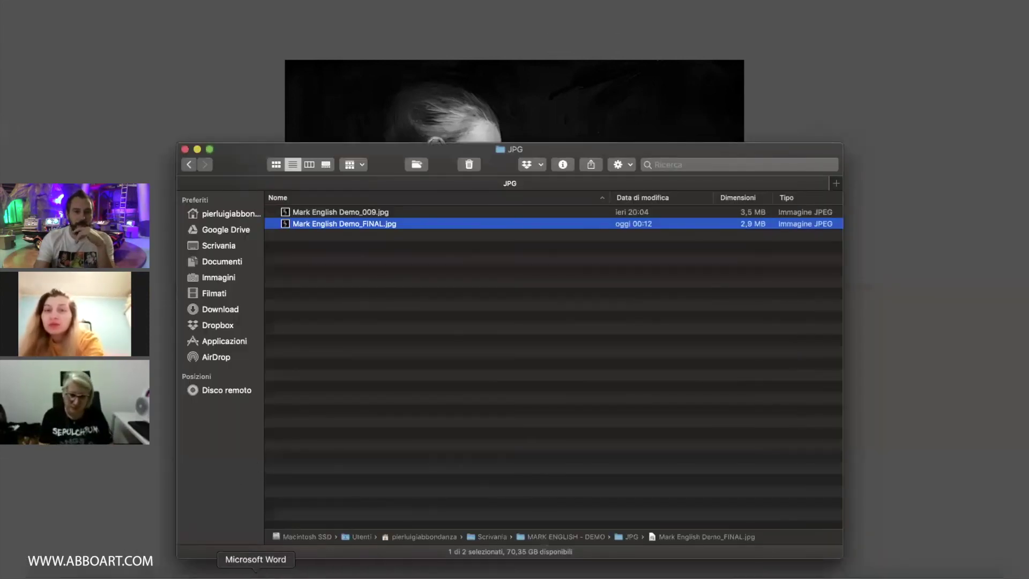
pyautogui.click(200, 575)
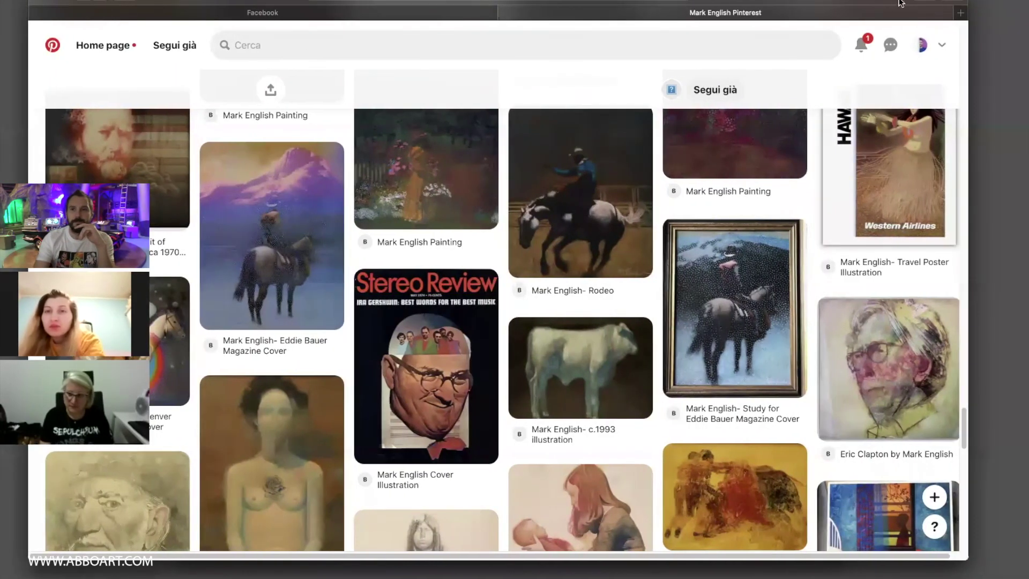
pyautogui.click(961, 12)
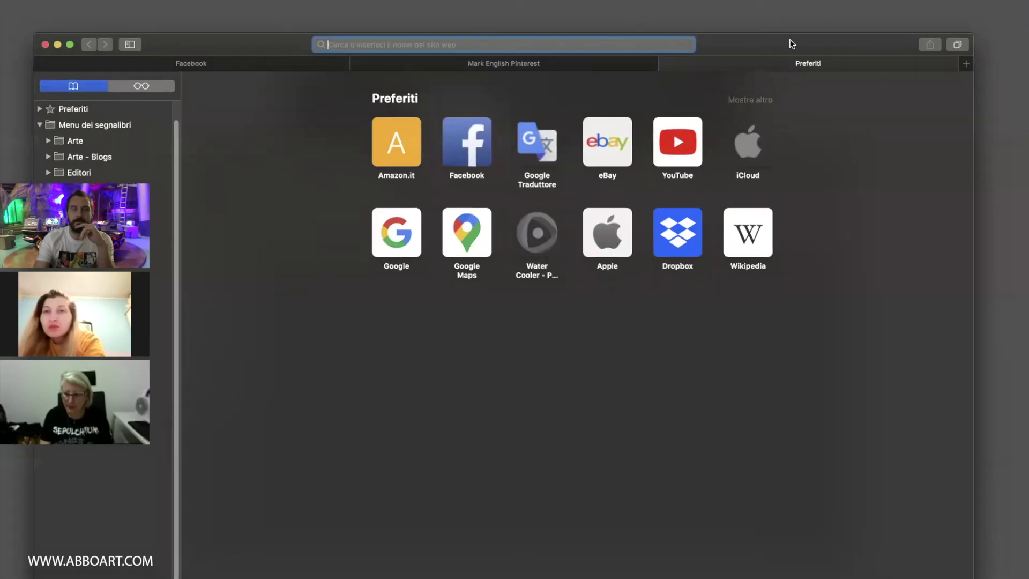
pyautogui.write('abboart.blogspot.com')
pyautogui.press('Return')
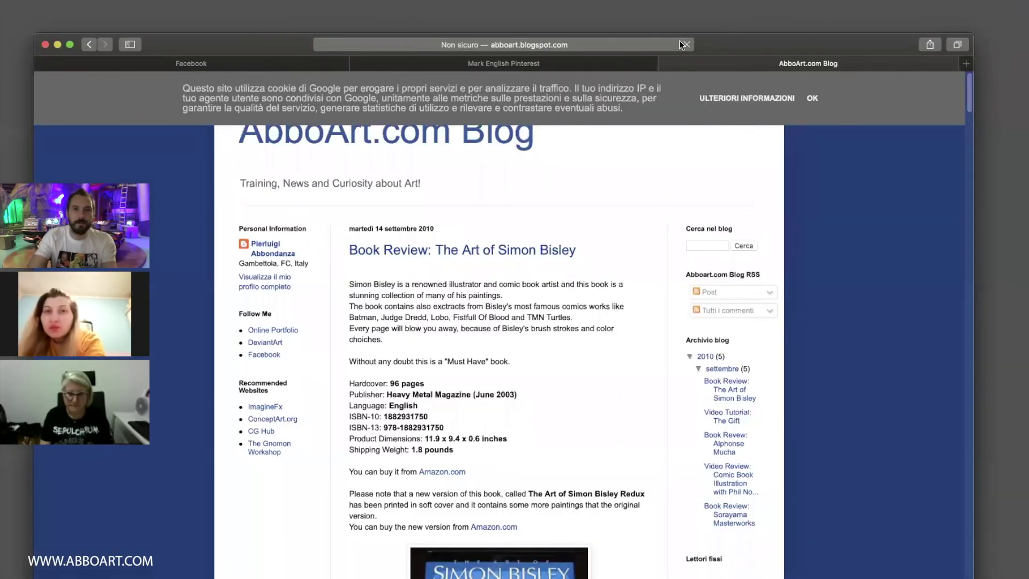
# - Load abboart.com, examine the home page painting's face up close and return to Corel Painter
pyautogui.click(650, 44)
pyautogui.write('abboart.co')
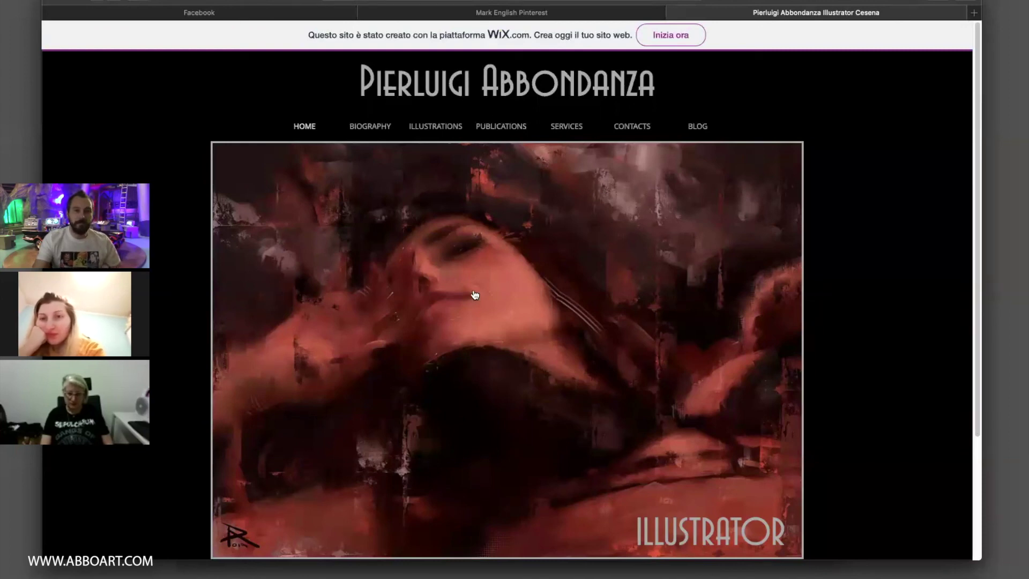
pyautogui.scroll(5, 453, 284)
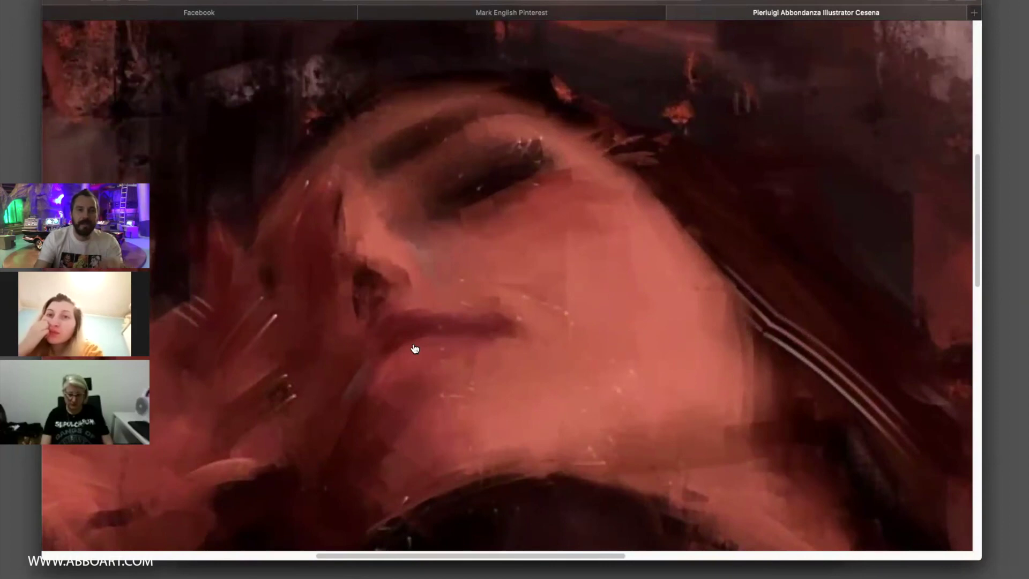
pyautogui.scroll(-5, 416, 349)
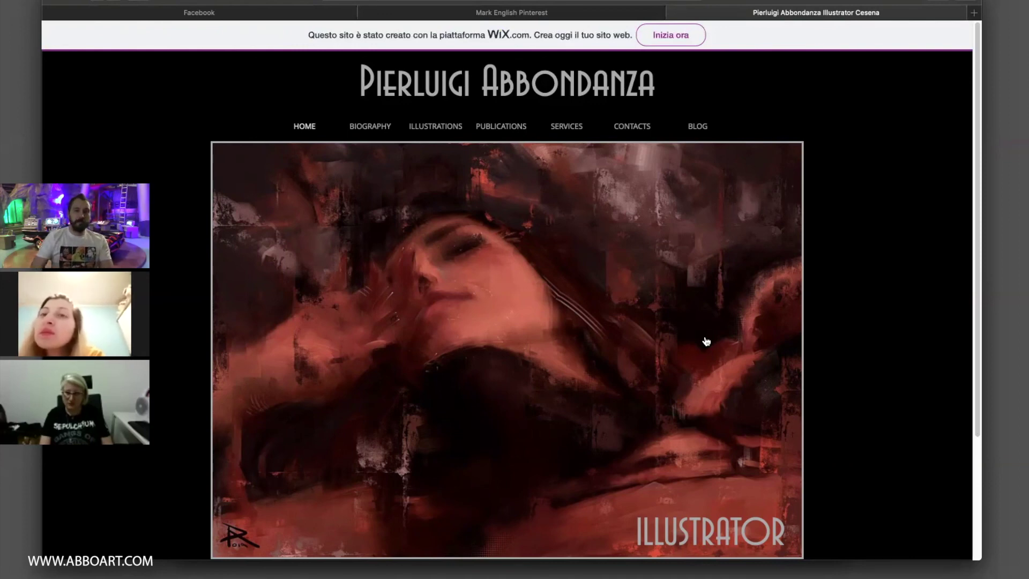
pyautogui.click(66, 1)
pyautogui.click(207, 144)
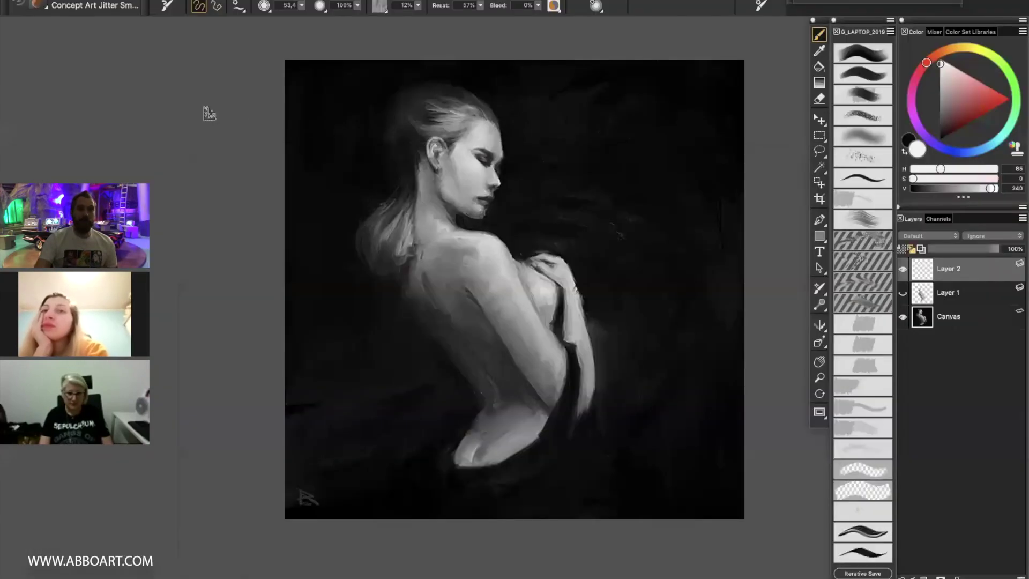